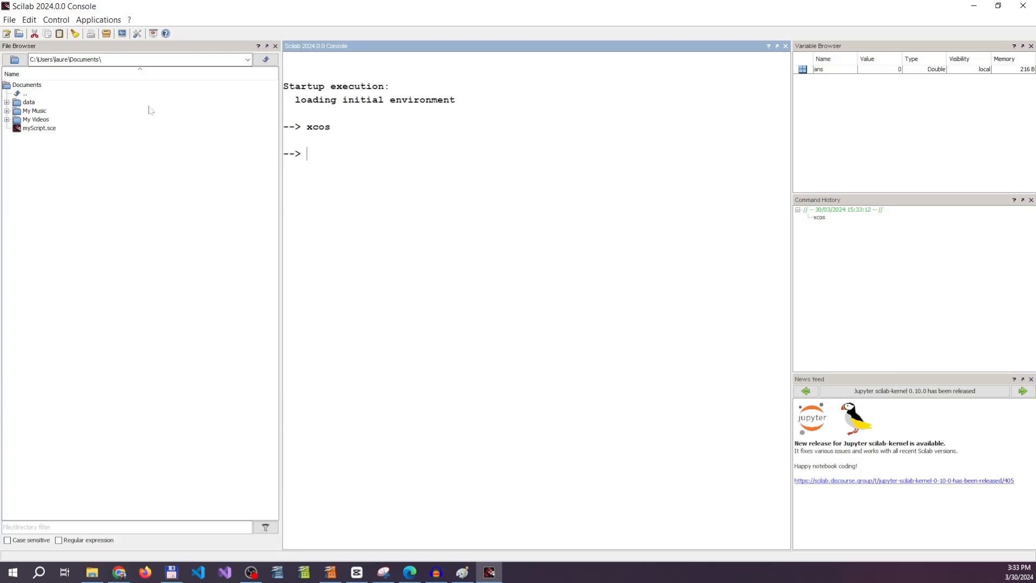
Launch Xcos from the Scilab console window and close its palette browser and empty diagram
{"action": "left_click", "coordinate": [123, 33]}
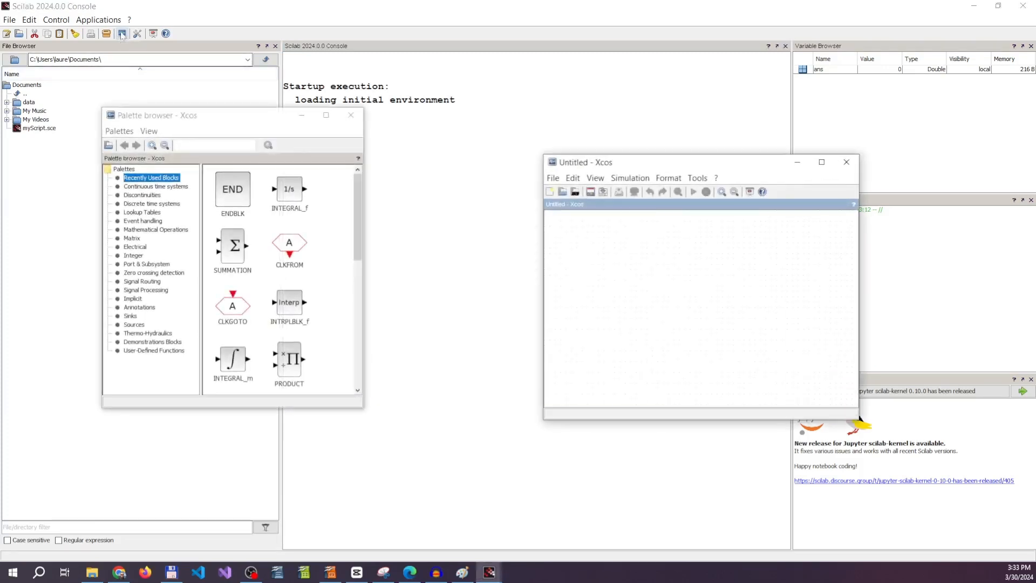
{"action": "left_click", "coordinate": [352, 118]}
{"action": "left_click", "coordinate": [847, 162]}
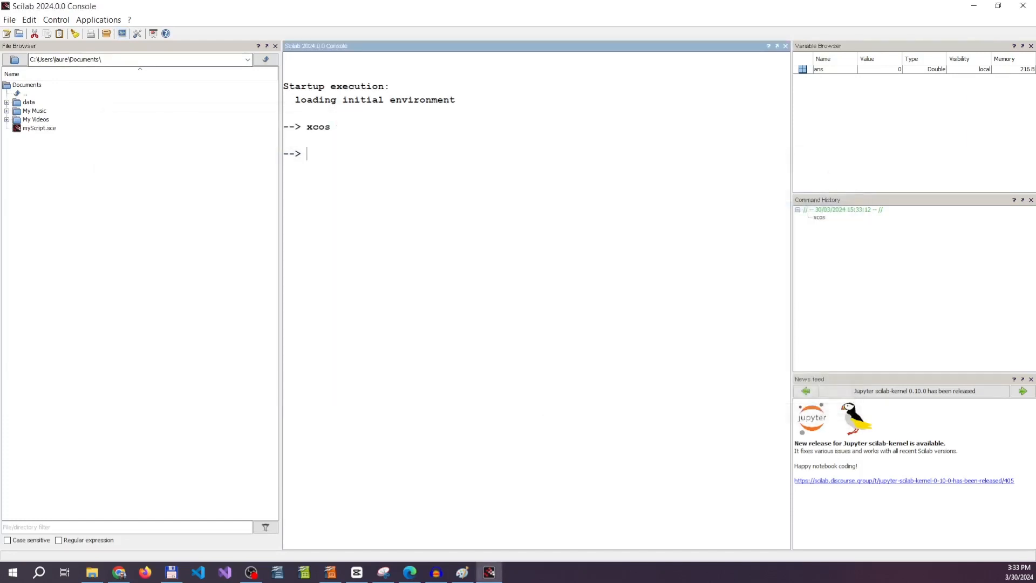
Start Xcos again as a Scilab application and close both windows it opens
{"action": "left_click", "coordinate": [113, 22]}
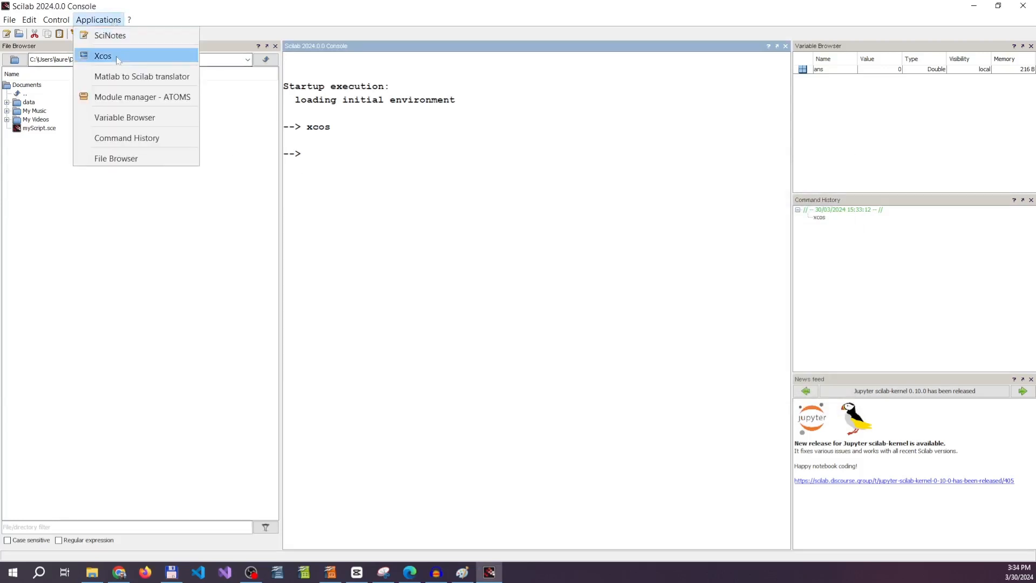
{"action": "left_click", "coordinate": [118, 59]}
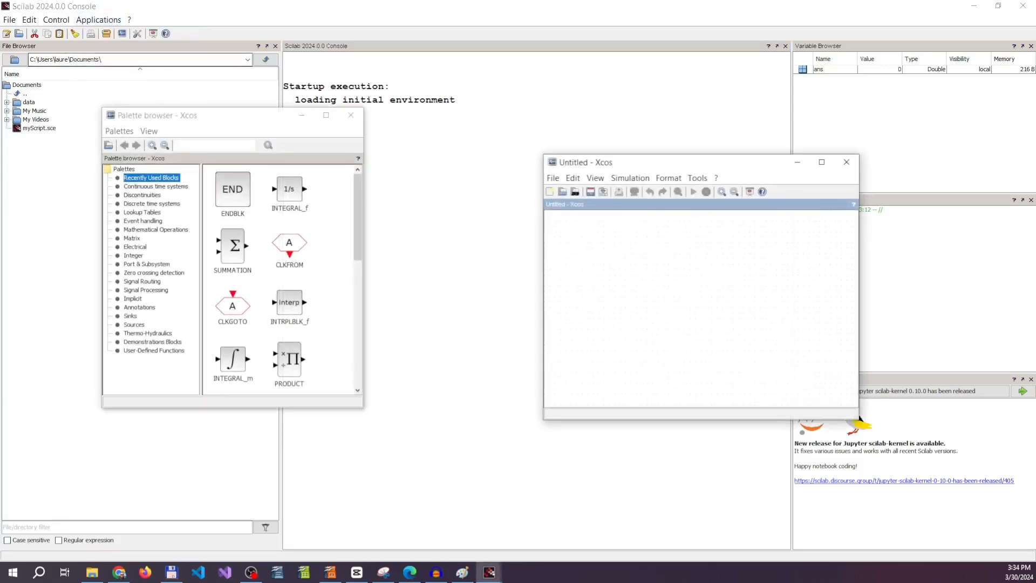
{"action": "left_click", "coordinate": [351, 115]}
{"action": "left_click", "coordinate": [856, 165]}
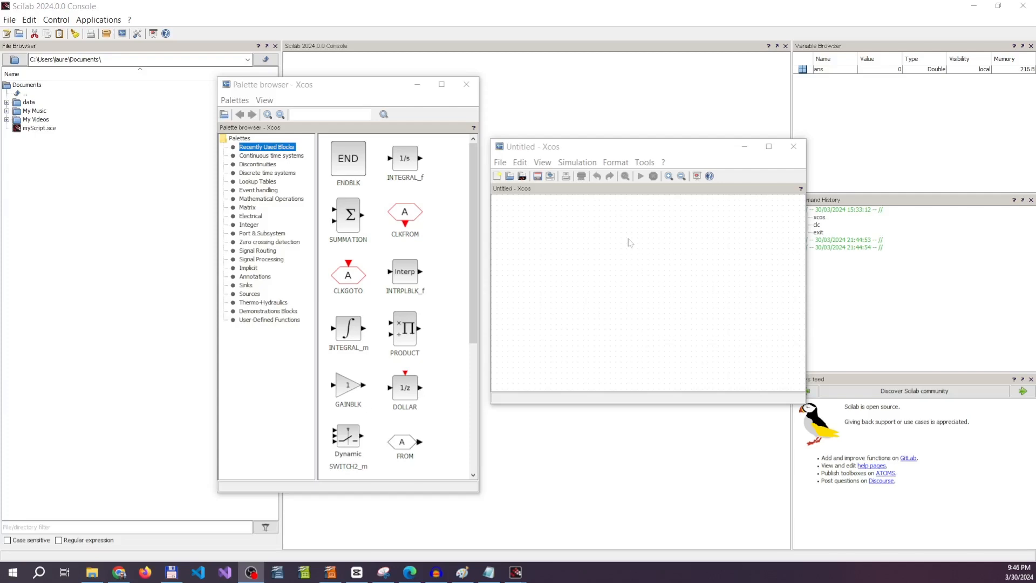
Examine the blocks in the Recently Used Blocks, Continuous time systems, Discontinuities and Discrete time systems palettes
{"action": "left_click", "coordinate": [280, 150]}
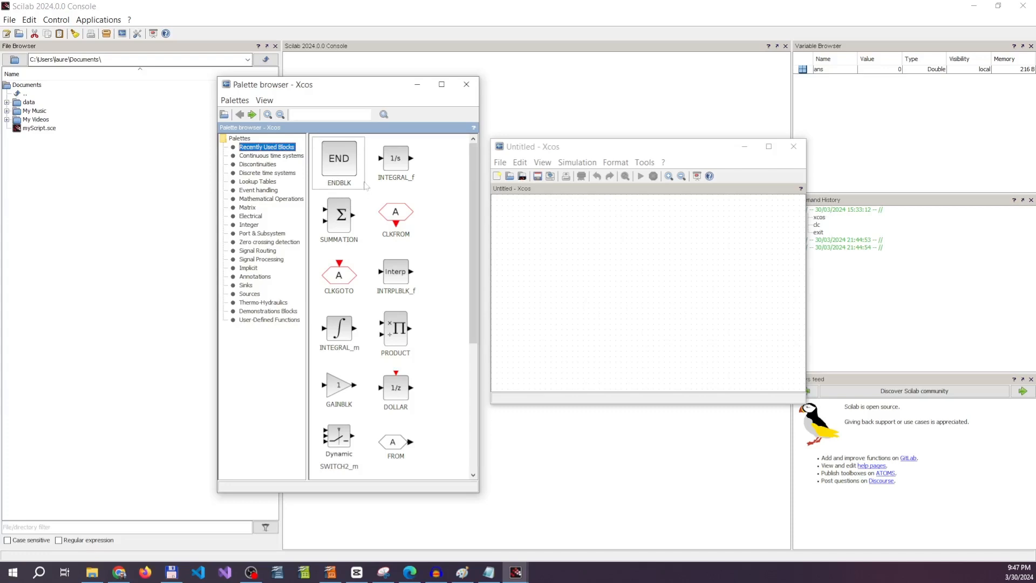
{"action": "left_click", "coordinate": [244, 157]}
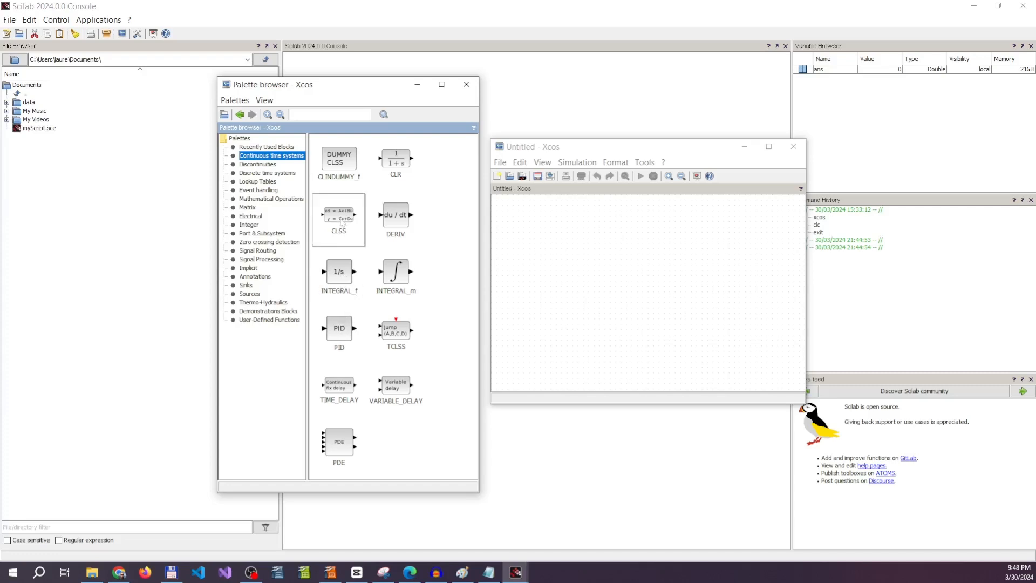
{"action": "left_click", "coordinate": [268, 168]}
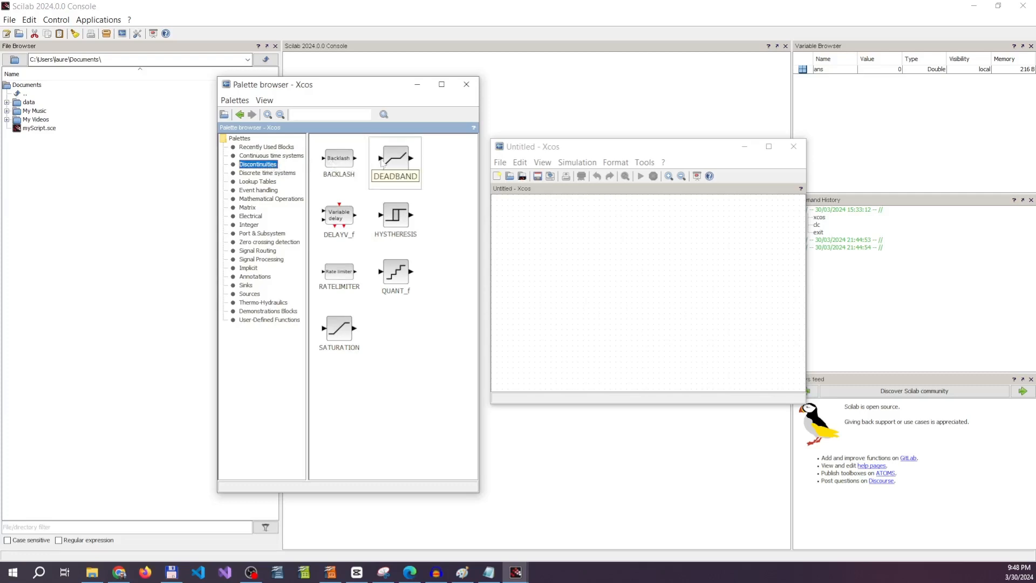
{"action": "left_click", "coordinate": [265, 174]}
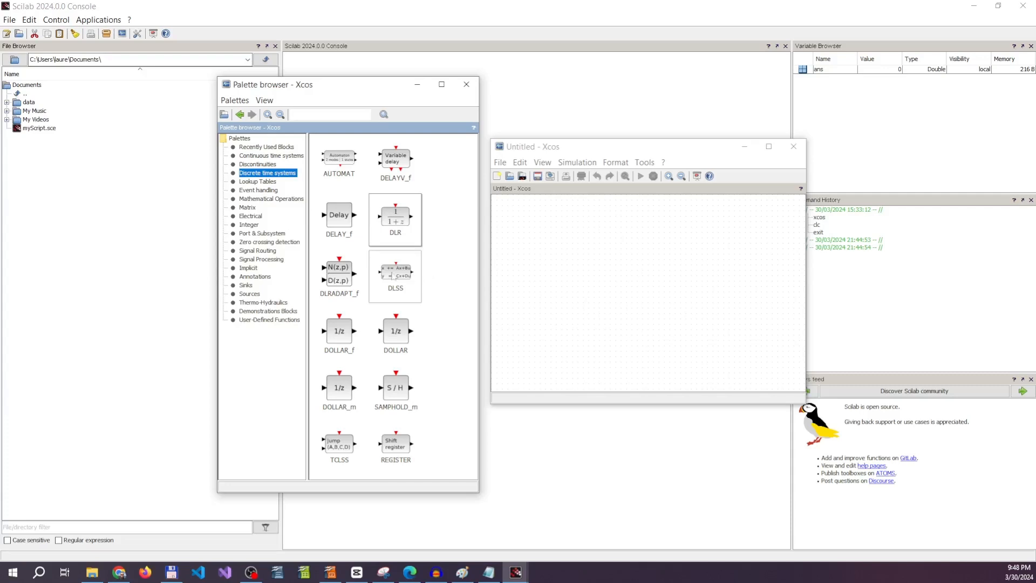
Examine the interpolation blocks in the Lookup Tables palette and the full range of Event handling blocks
{"action": "left_click", "coordinate": [261, 183]}
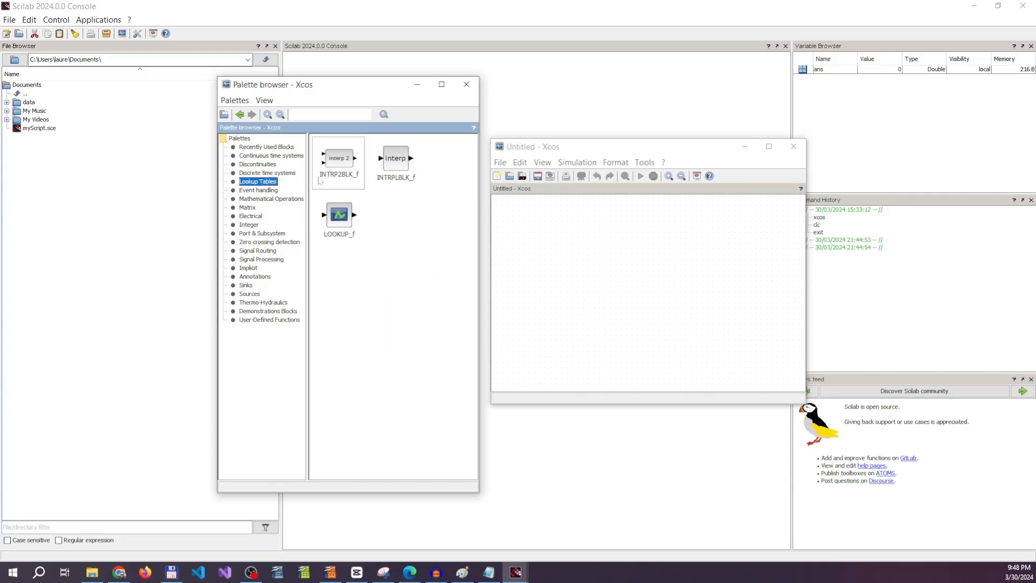
{"action": "left_click", "coordinate": [399, 167]}
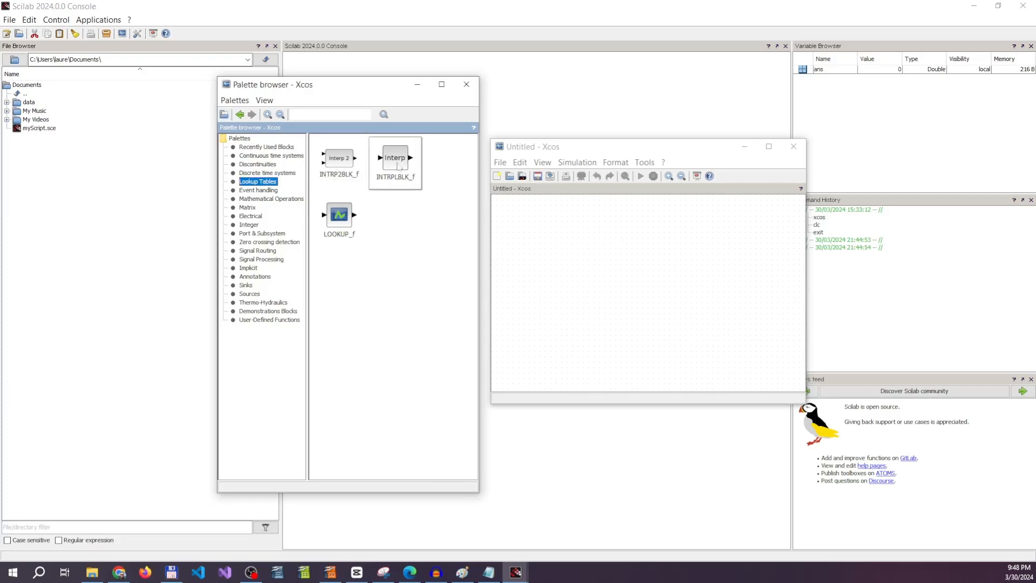
{"action": "left_click", "coordinate": [332, 162]}
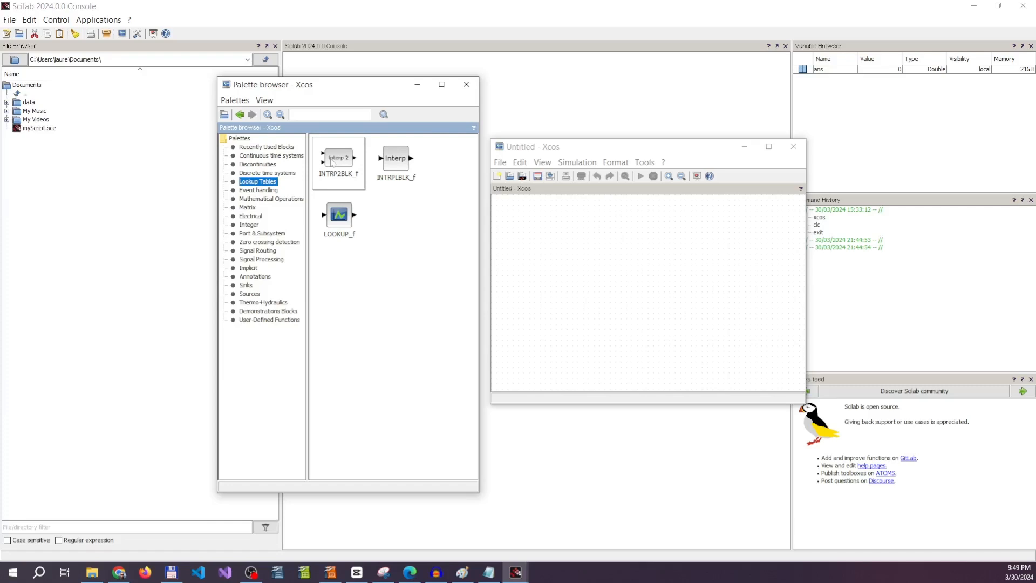
{"action": "left_click", "coordinate": [252, 192]}
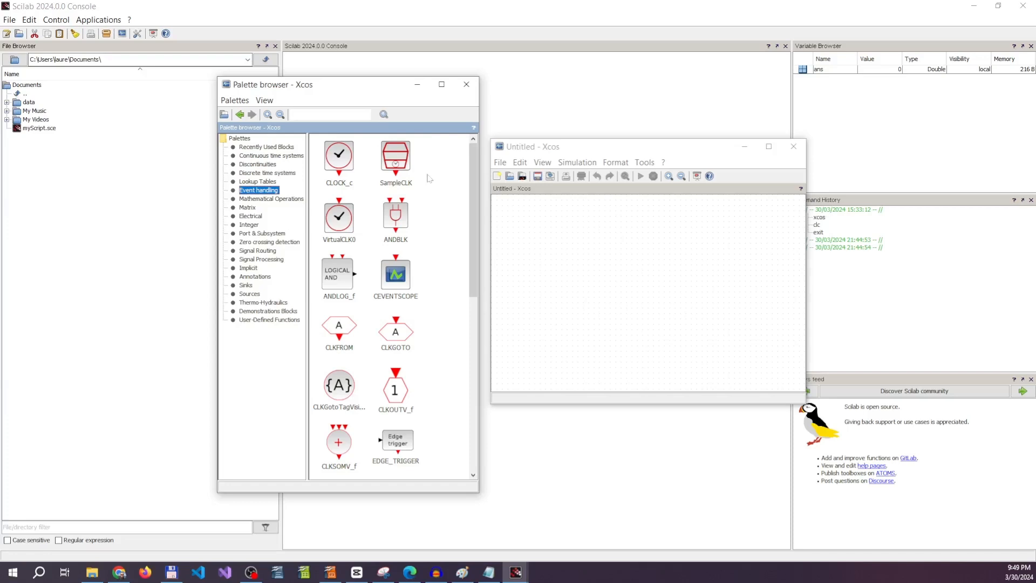
{"action": "scroll", "coordinate": [430, 193], "scroll_direction": "down", "scroll_amount": 3}
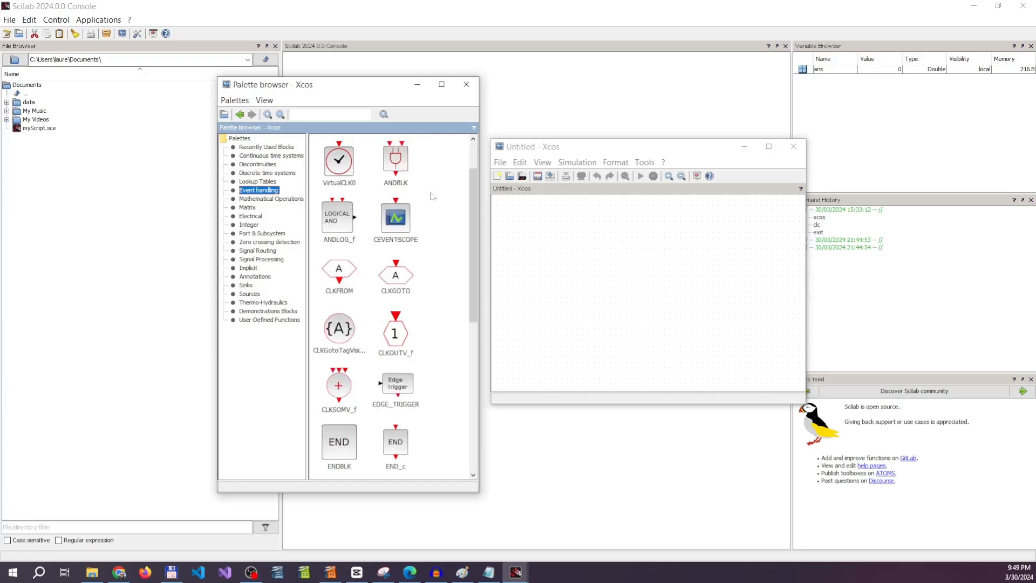
{"action": "left_click_drag", "start_coordinate": [475, 266], "coordinate": [474, 414]}
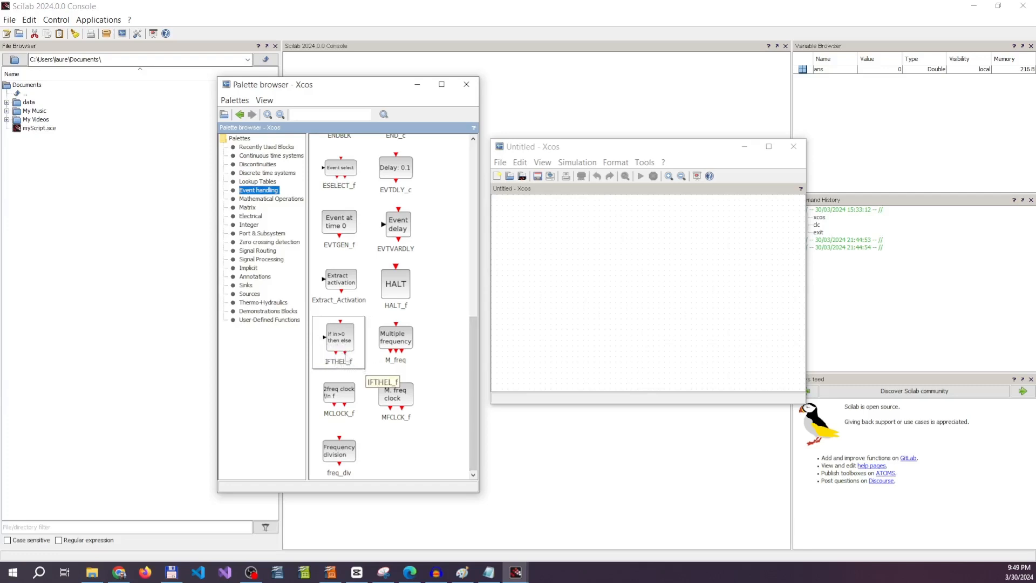
Examine the Mathematical Operations, Matrix and Electrical palettes, including the Capacitor, Diode and Inductor blocks
{"action": "left_click", "coordinate": [285, 199]}
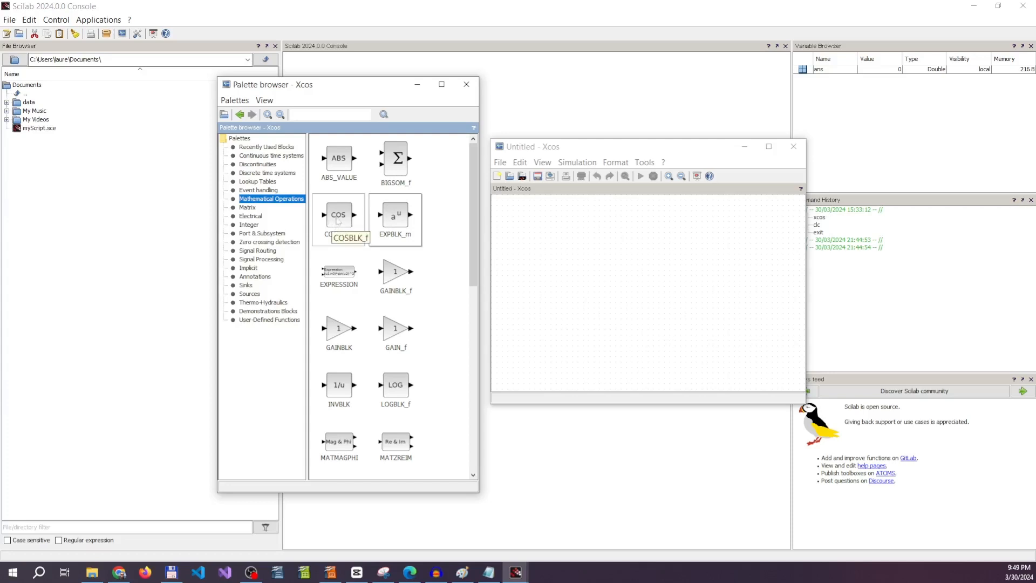
{"action": "left_click", "coordinate": [248, 207]}
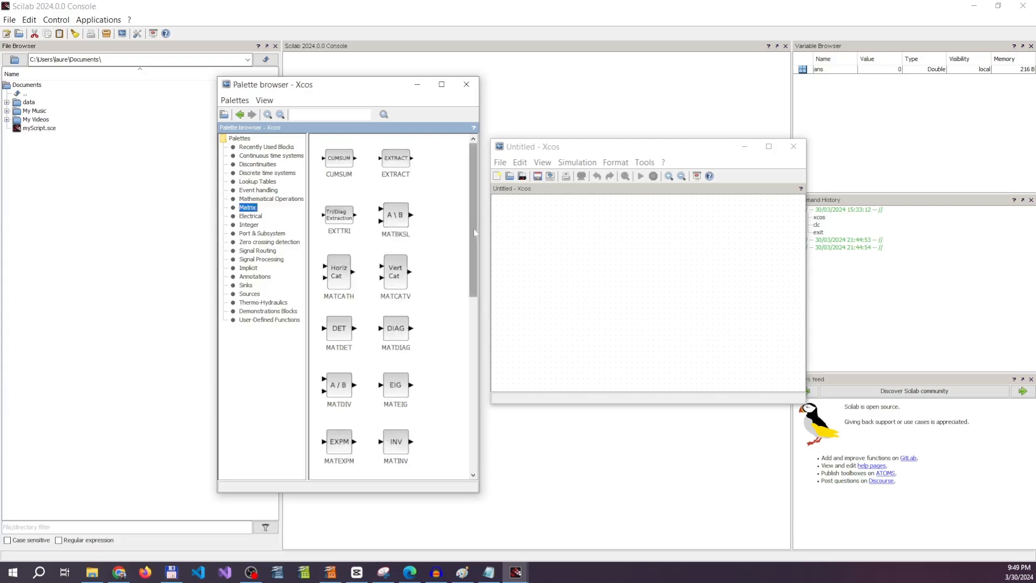
{"action": "mouse_move", "coordinate": [473, 187]}
{"action": "left_mouse_down"}
{"action": "mouse_move", "coordinate": [474, 232]}
{"action": "mouse_move", "coordinate": [474, 186]}
{"action": "left_mouse_up"}
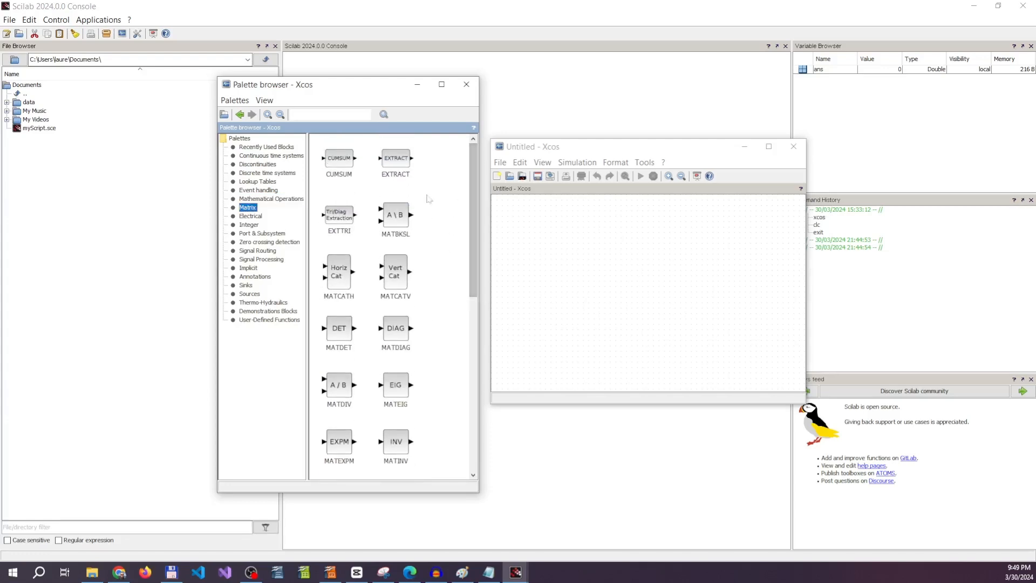
{"action": "left_click", "coordinate": [260, 217]}
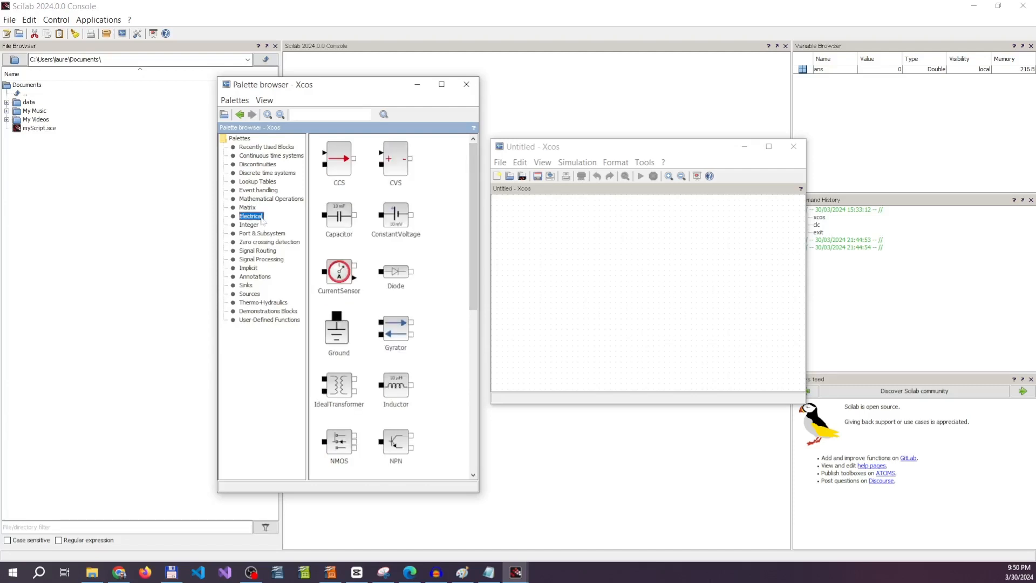
{"action": "left_click", "coordinate": [341, 220]}
{"action": "left_click", "coordinate": [386, 272]}
{"action": "left_click", "coordinate": [398, 389]}
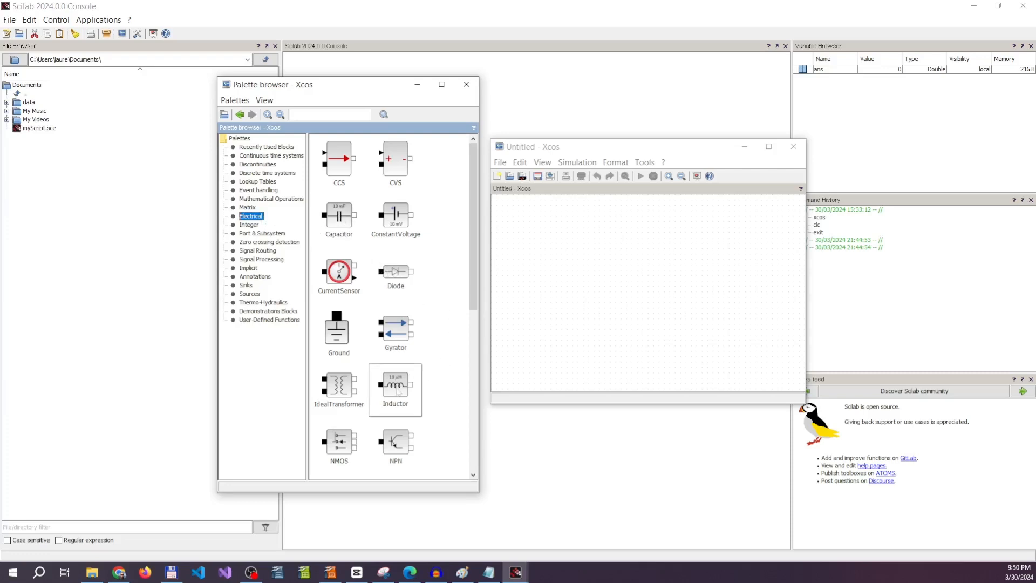
{"action": "left_click_drag", "start_coordinate": [474, 272], "coordinate": [476, 371]}
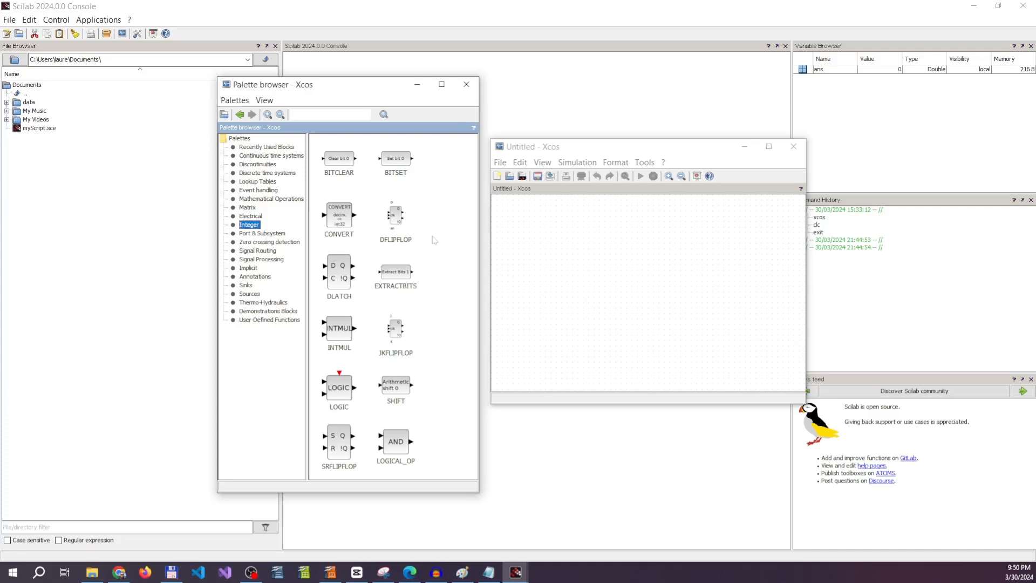
Examine the blocks in the Integer, Port & Subsystem and Zero crossing detection palettes
{"action": "left_click", "coordinate": [388, 166]}
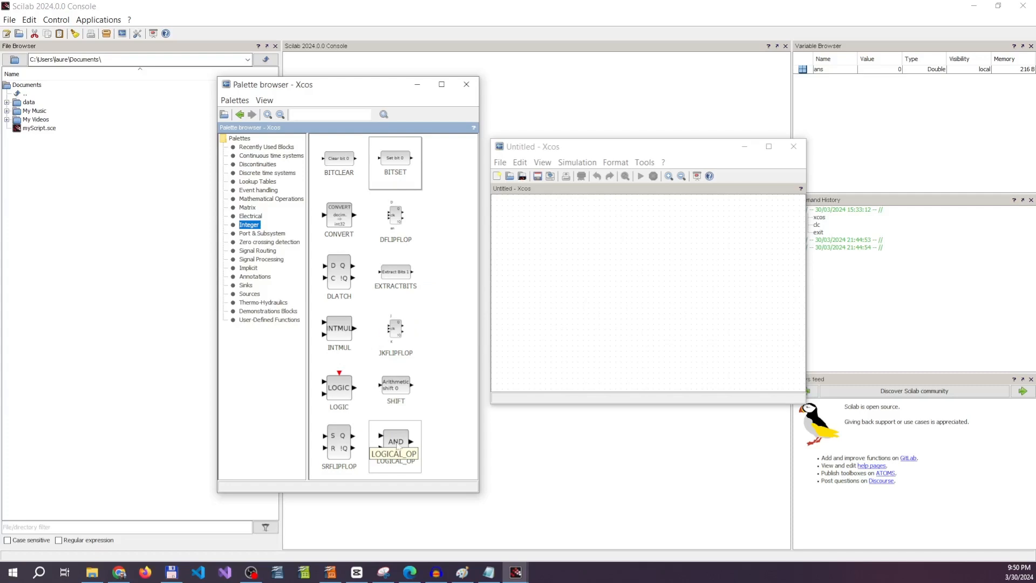
{"action": "left_click", "coordinate": [267, 234]}
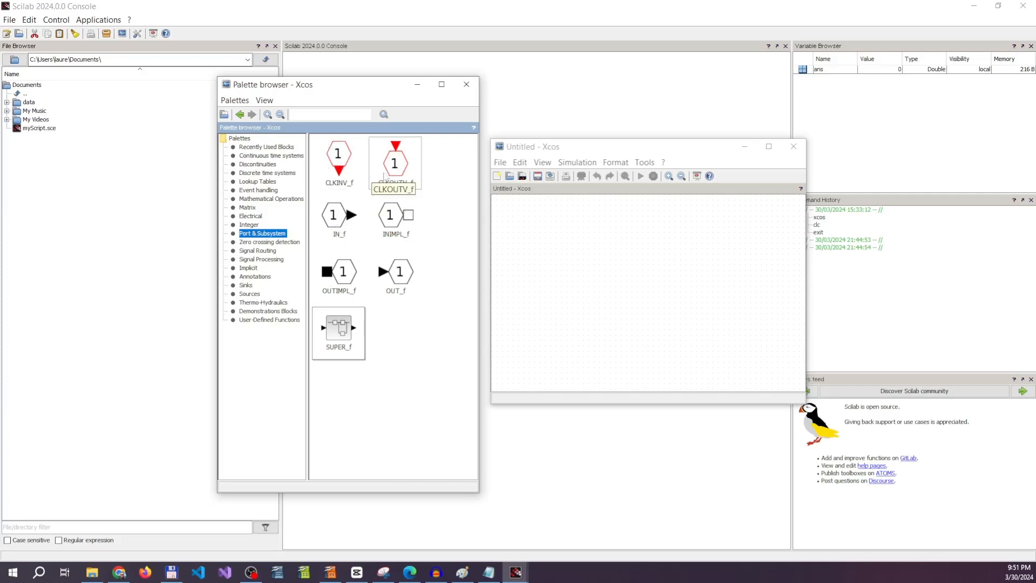
{"action": "left_click", "coordinate": [288, 243]}
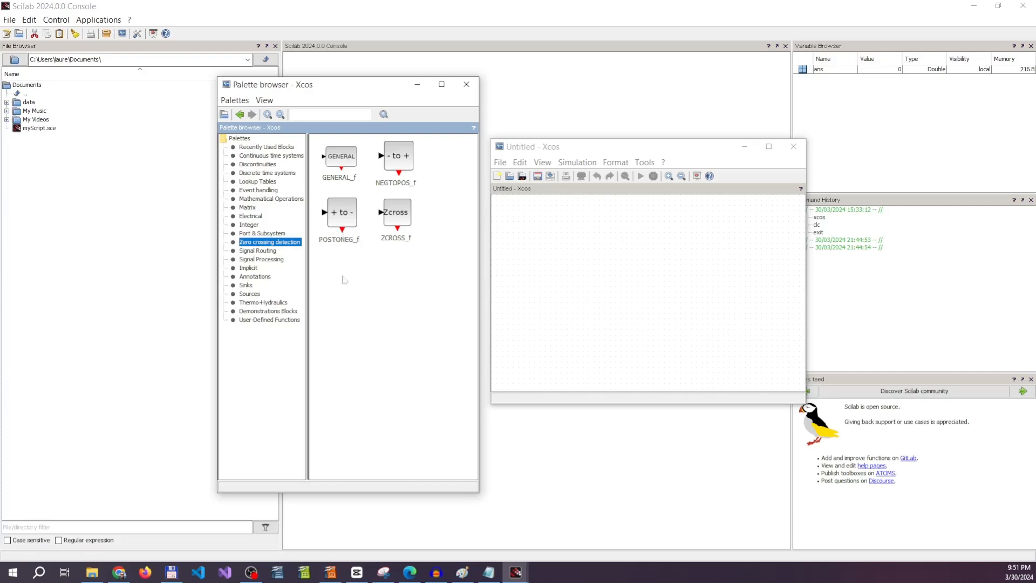
Examine the whole Signal Routing palette, followed by the Signal Processing and Annotations palettes
{"action": "left_click", "coordinate": [265, 251]}
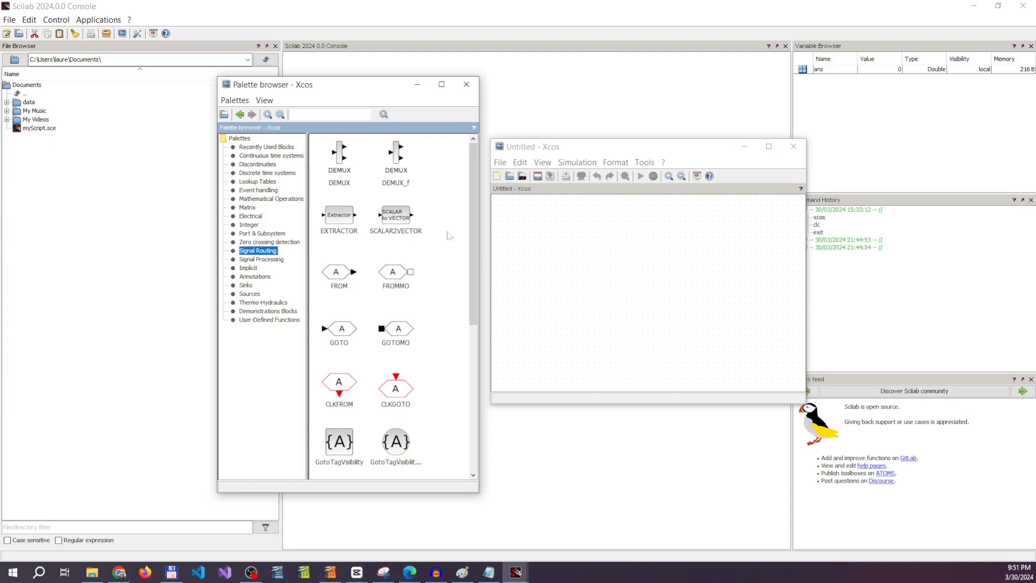
{"action": "scroll", "coordinate": [401, 275], "scroll_direction": "down", "scroll_amount": 3}
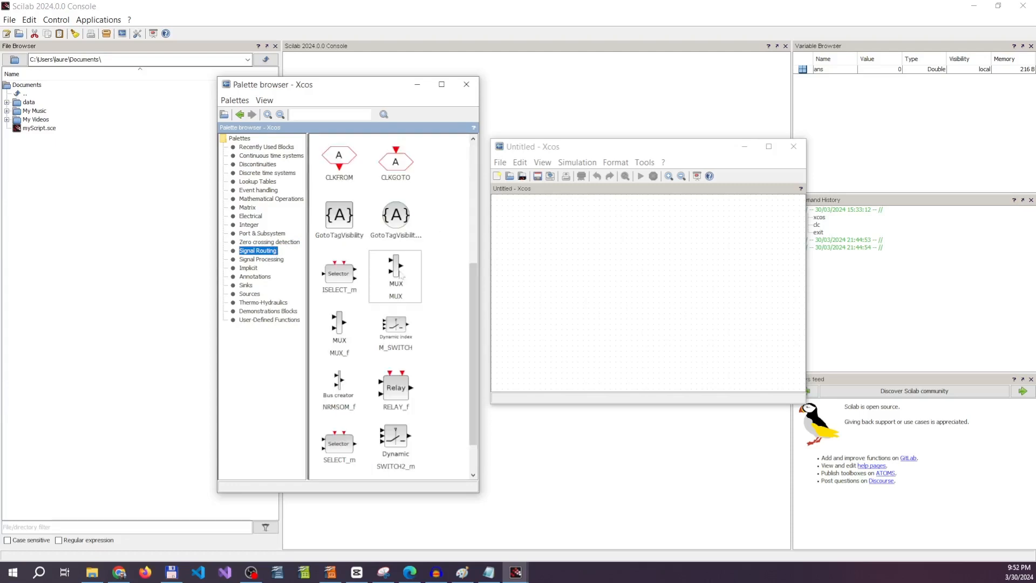
{"action": "scroll", "coordinate": [401, 276], "scroll_direction": "up", "scroll_amount": 3}
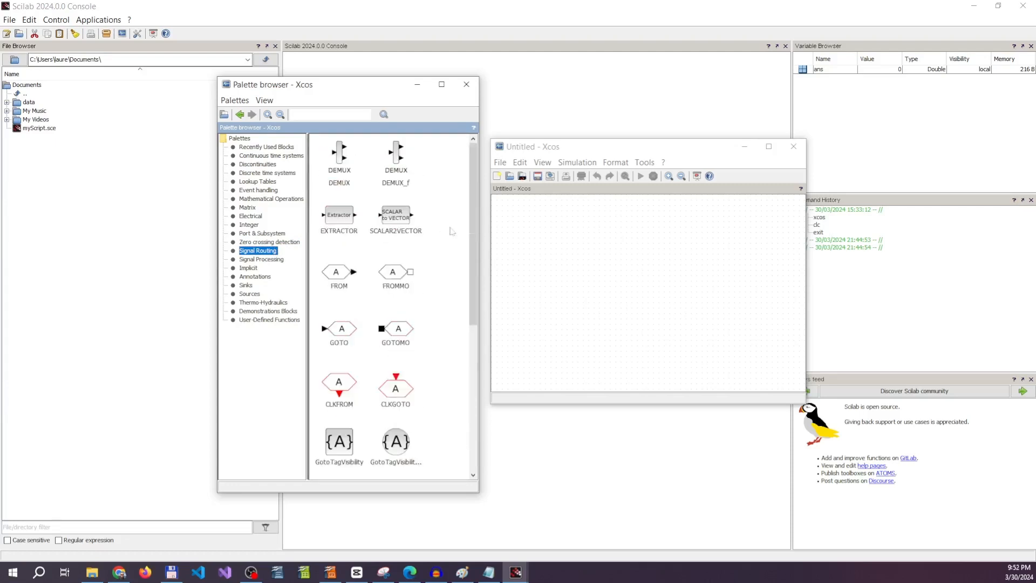
{"action": "scroll", "coordinate": [430, 366], "scroll_direction": "down", "scroll_amount": 2}
{"action": "scroll", "coordinate": [430, 366], "scroll_direction": "down", "scroll_amount": 1}
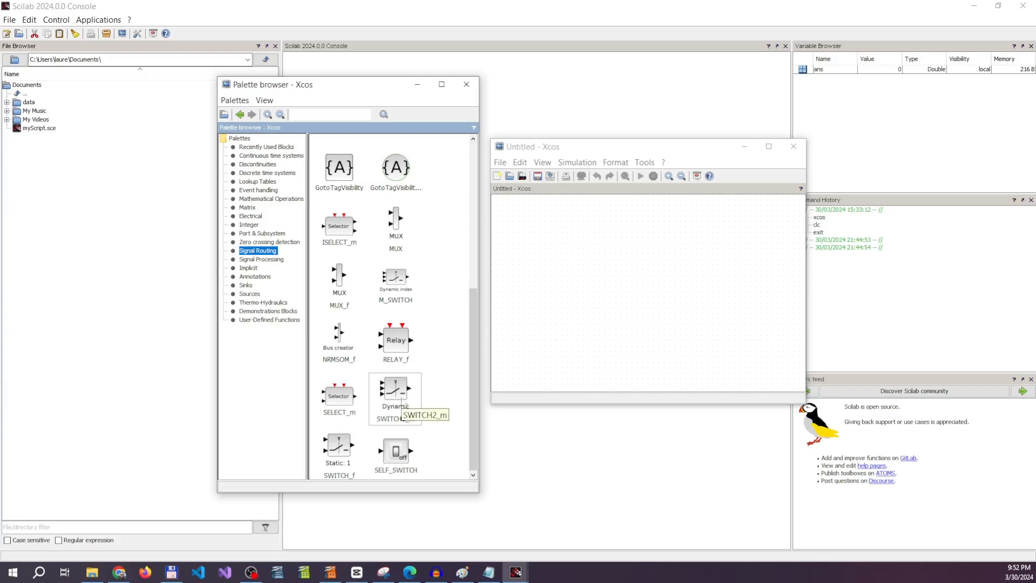
{"action": "left_click", "coordinate": [265, 260]}
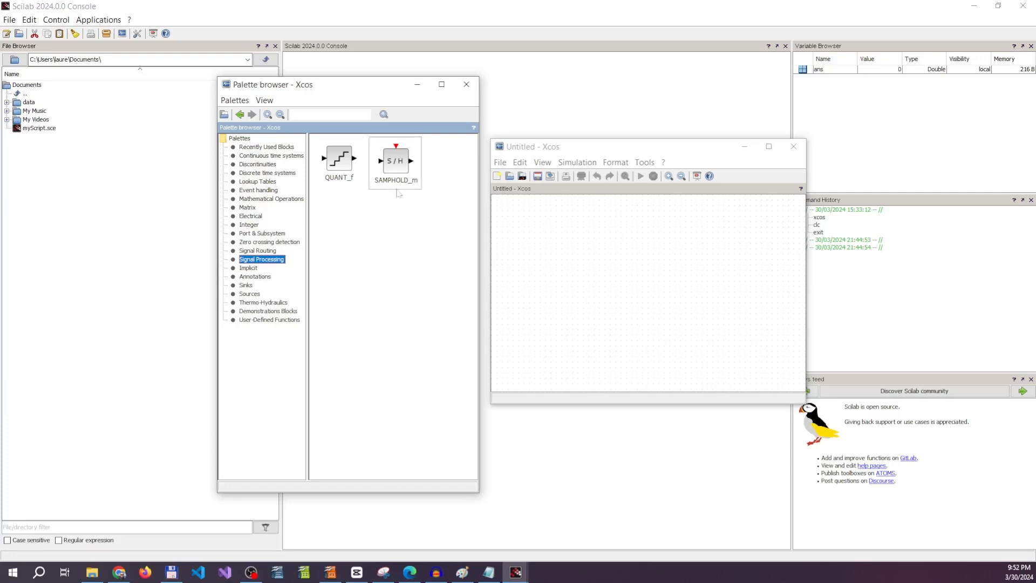
{"action": "left_click", "coordinate": [255, 277]}
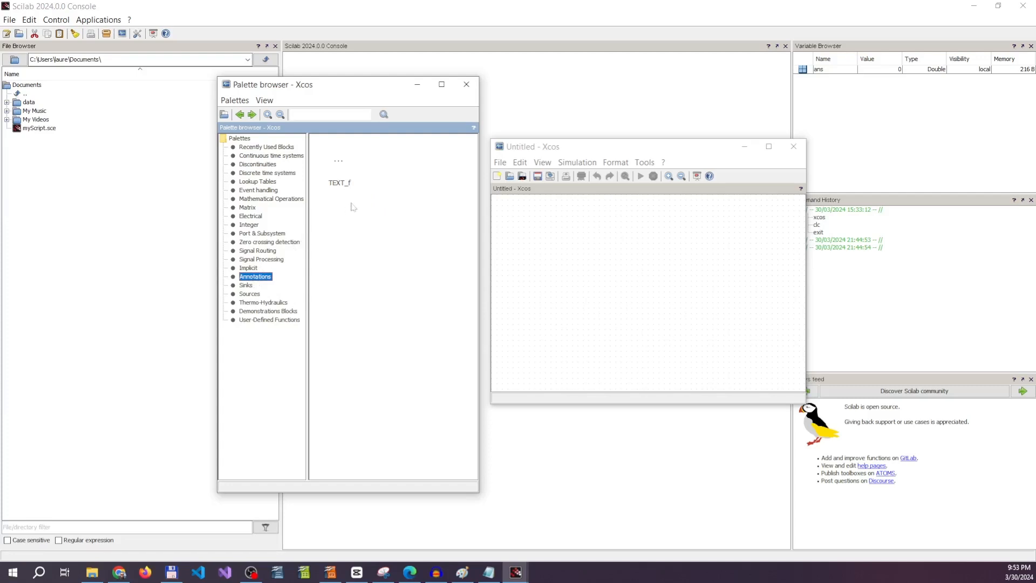
Examine the scope and end blocks in the Sinks palette and the CONST block in the Sources palette
{"action": "left_click", "coordinate": [300, 286]}
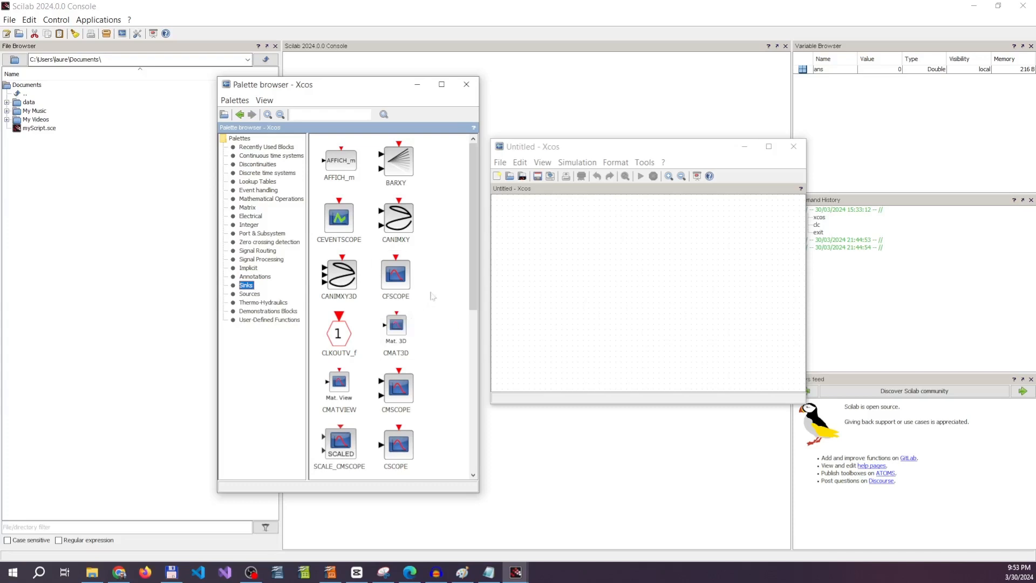
{"action": "scroll", "coordinate": [440, 323], "scroll_direction": "down", "scroll_amount": 1}
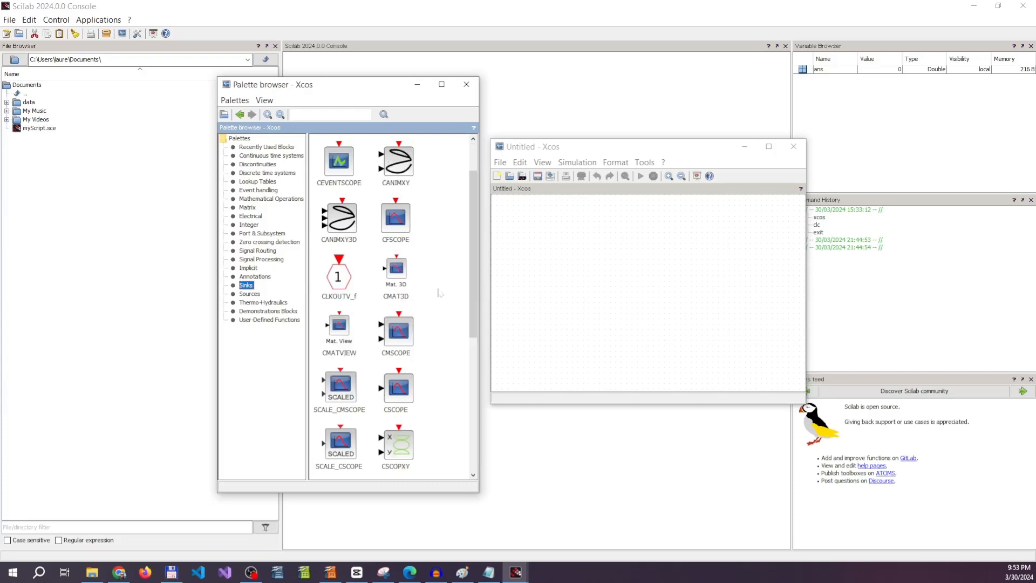
{"action": "scroll", "coordinate": [434, 283], "scroll_direction": "down", "scroll_amount": 2}
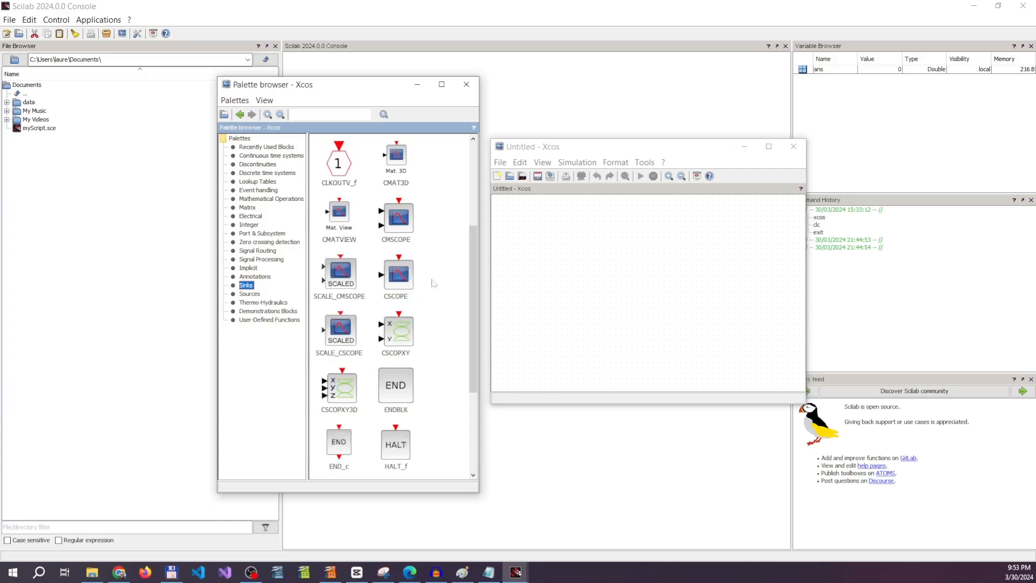
{"action": "left_click", "coordinate": [249, 294]}
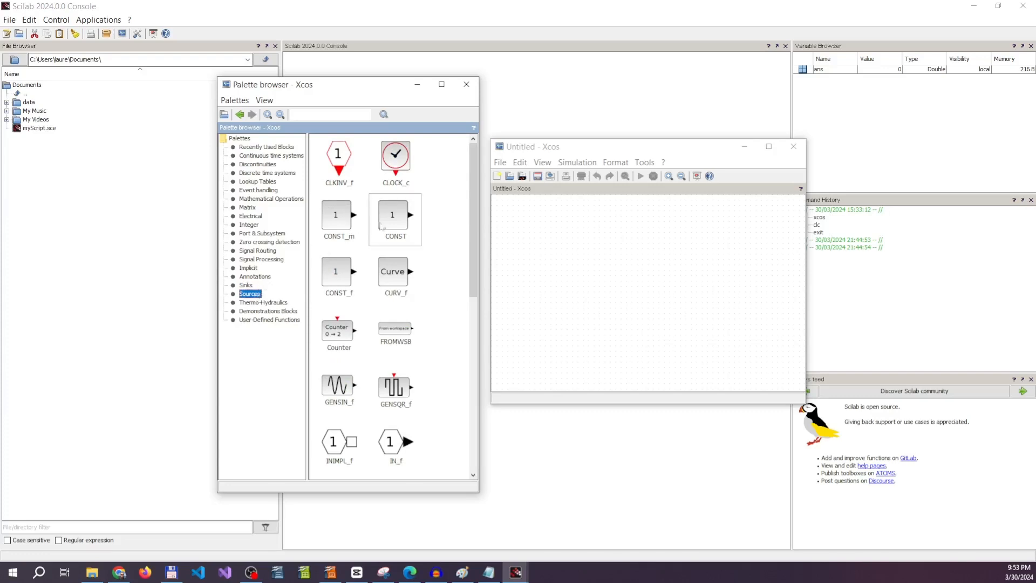
{"action": "left_click", "coordinate": [396, 218]}
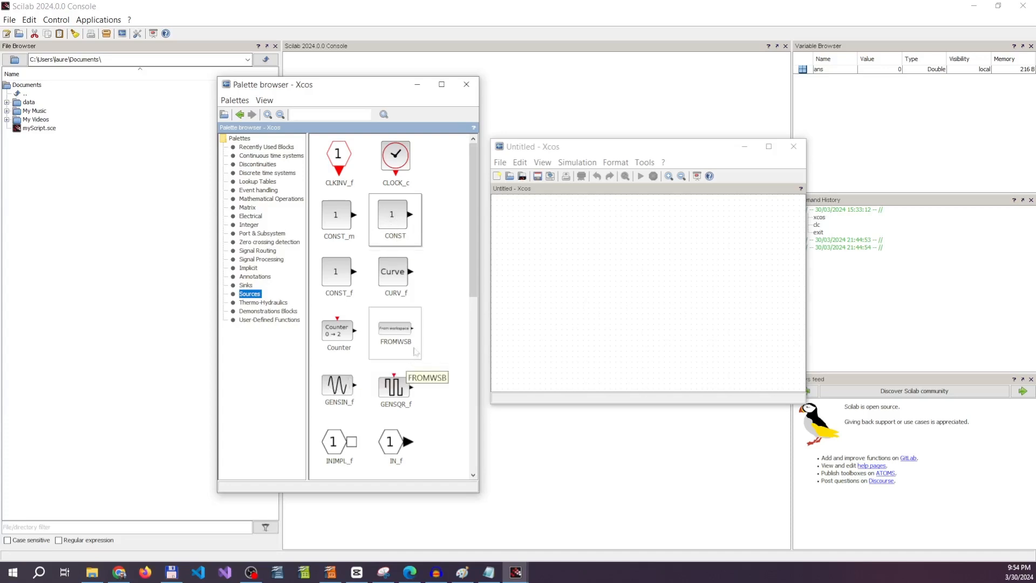
Examine the remaining Sources blocks, followed by the blocks in the Thermo-Hydraulics and User-Defined Functions palettes
{"action": "scroll", "coordinate": [409, 363], "scroll_direction": "down", "scroll_amount": 1}
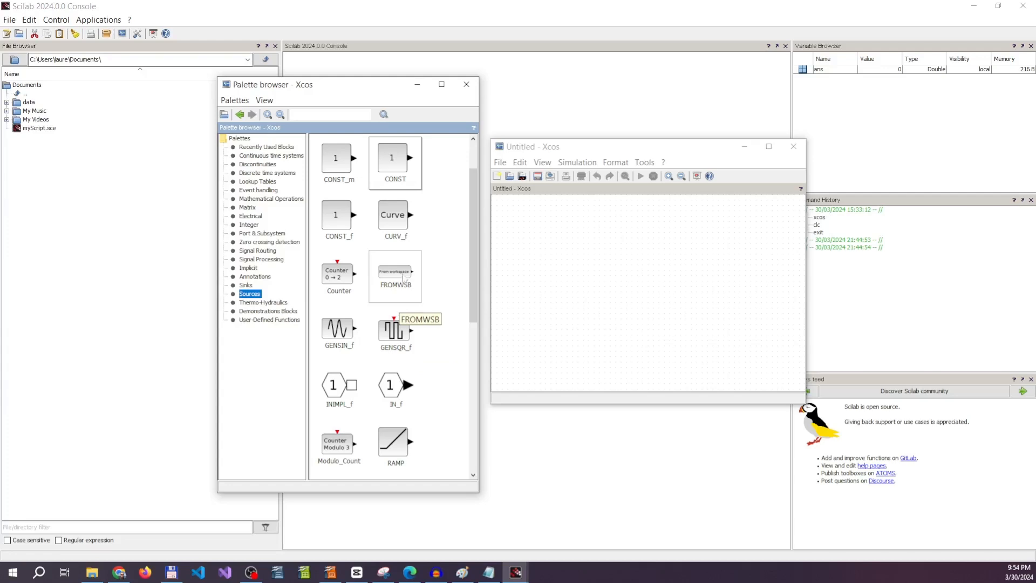
{"action": "left_click", "coordinate": [281, 304]}
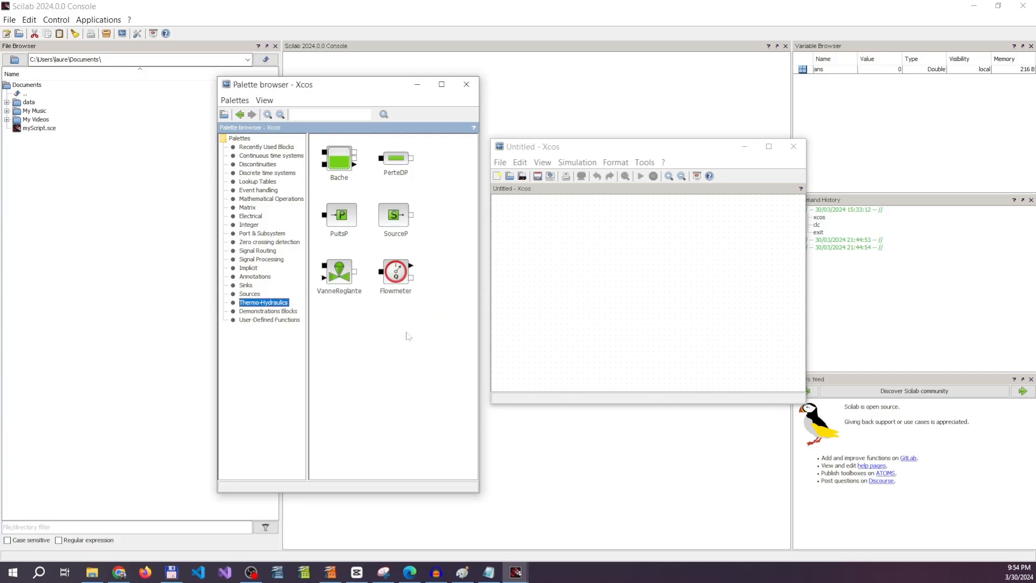
{"action": "left_click", "coordinate": [400, 168]}
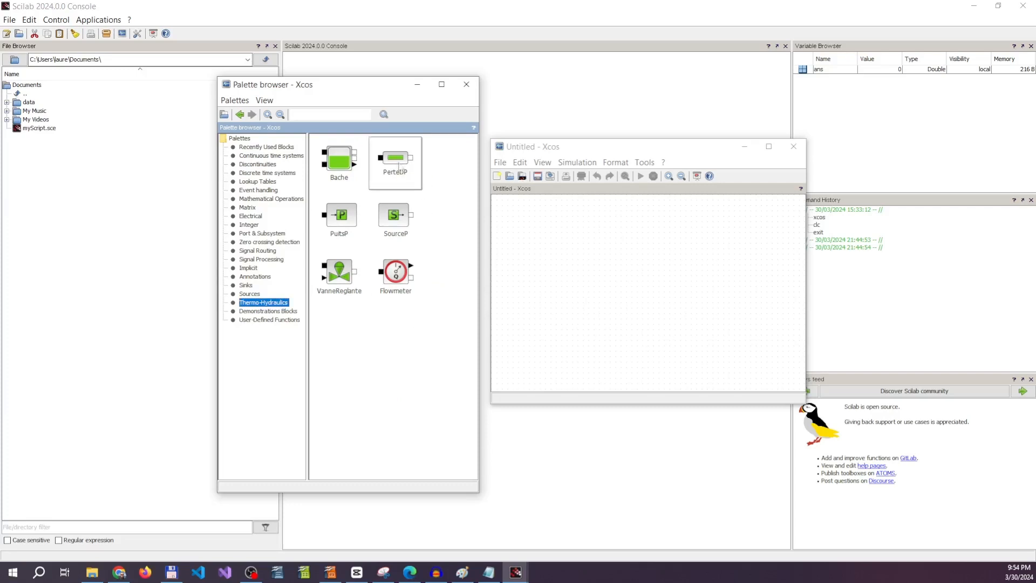
{"action": "left_click", "coordinate": [397, 225]}
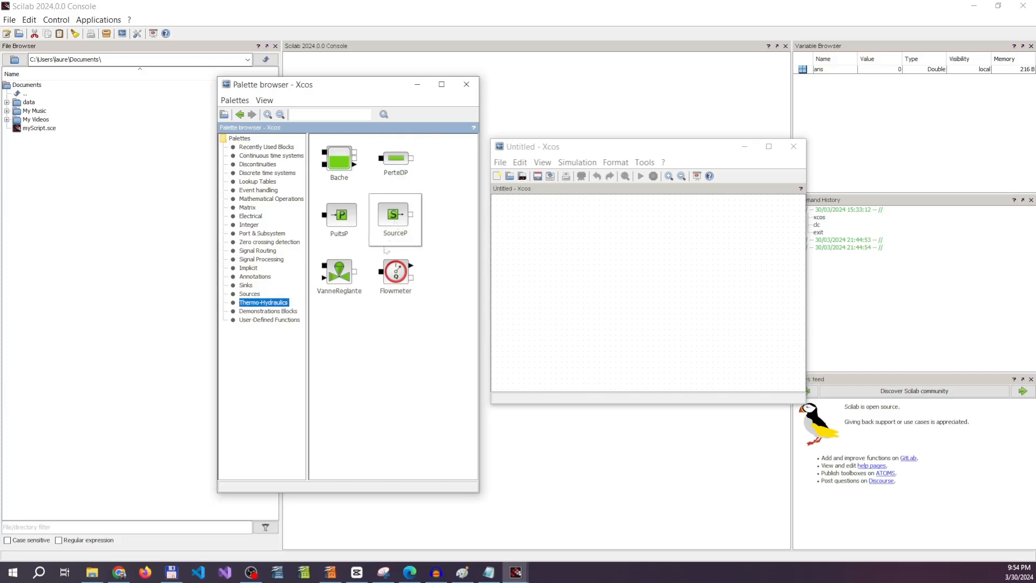
{"action": "left_click", "coordinate": [290, 320]}
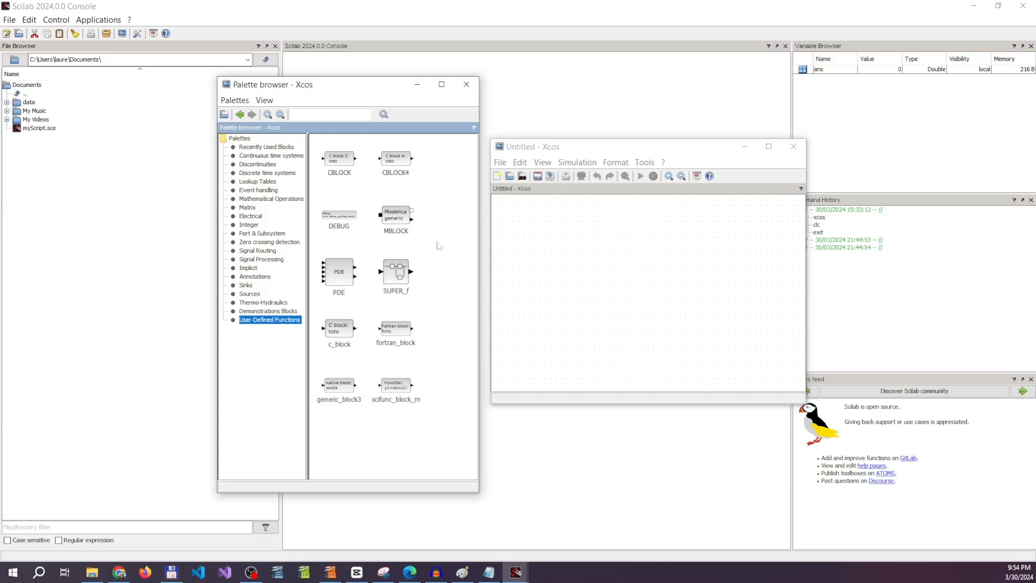
{"action": "left_click", "coordinate": [340, 331]}
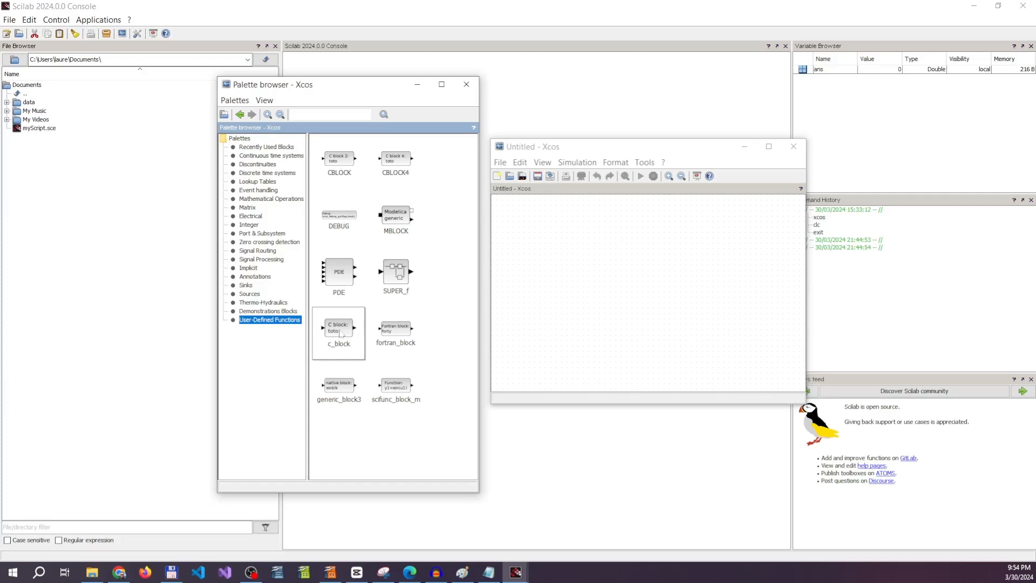
{"action": "left_click", "coordinate": [399, 274]}
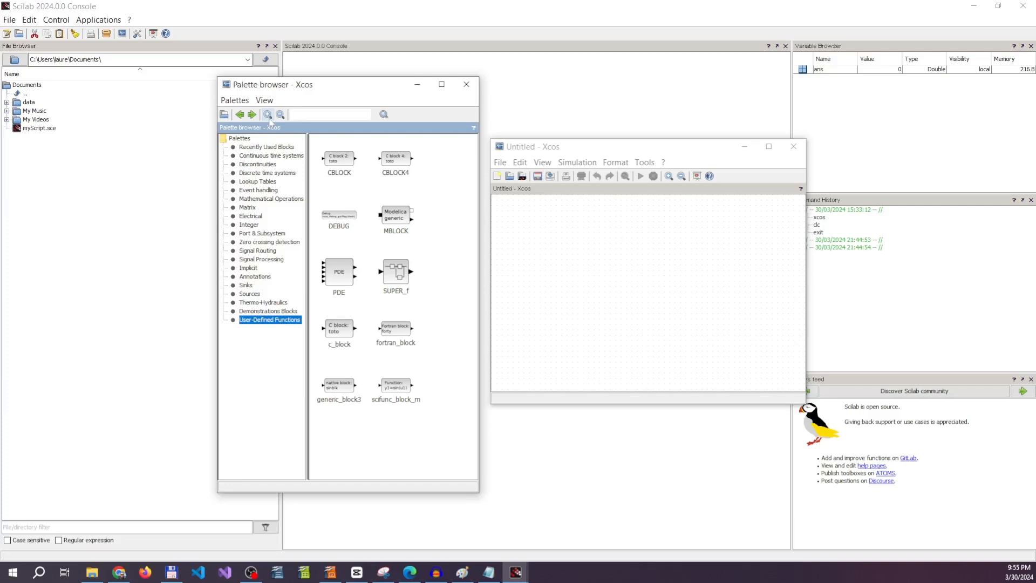
Zoom the palette's block icons in and back out, and search the palette browser for a block by name
{"action": "left_click", "coordinate": [269, 116]}
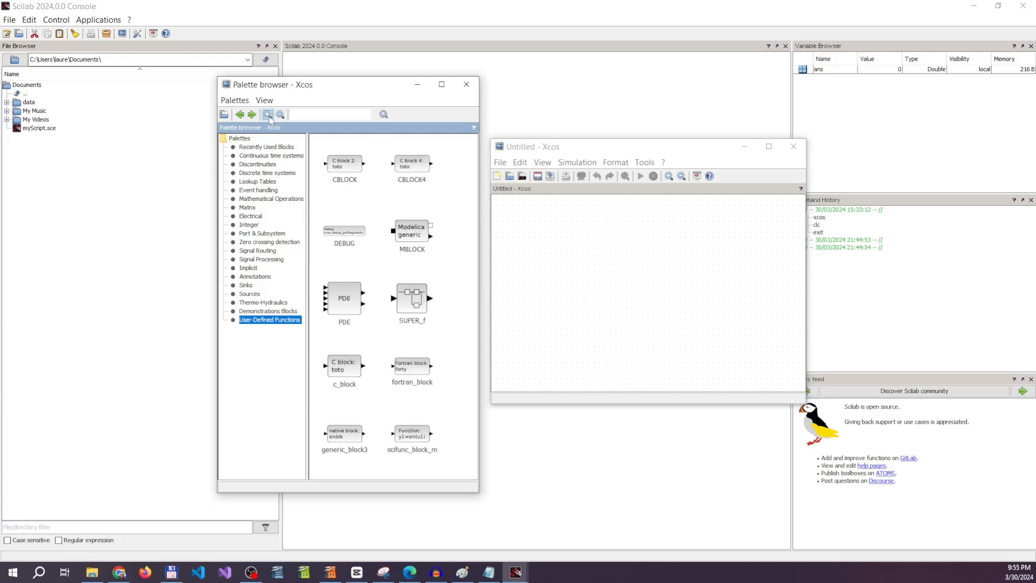
{"action": "left_click", "coordinate": [268, 115]}
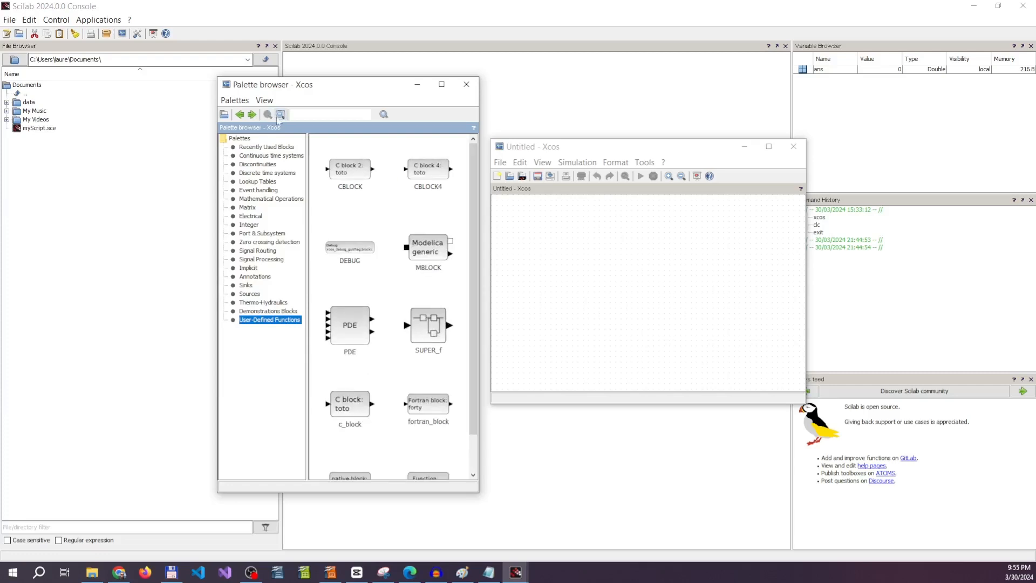
{"action": "left_click", "coordinate": [280, 115]}
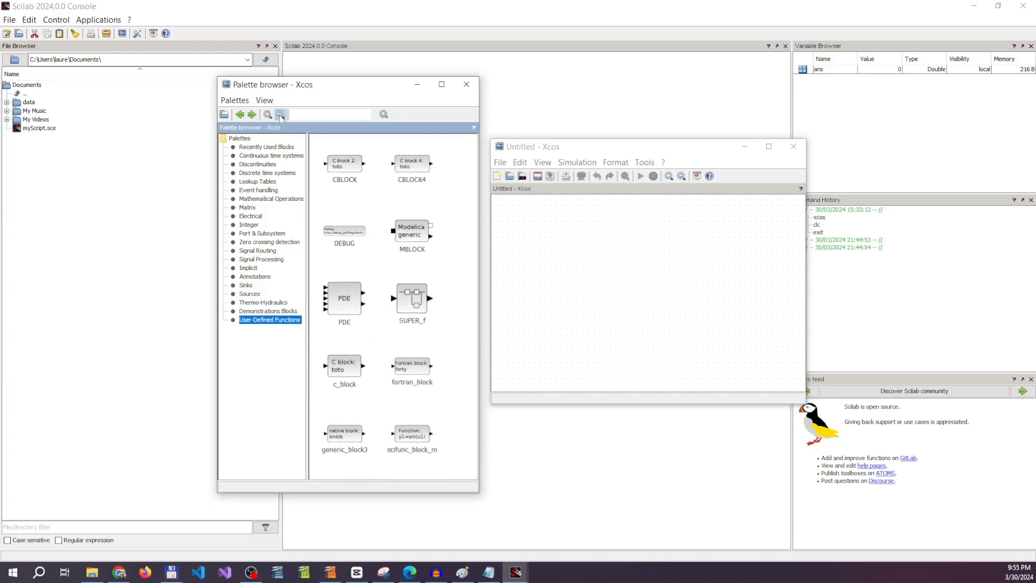
{"action": "left_click", "coordinate": [281, 116]}
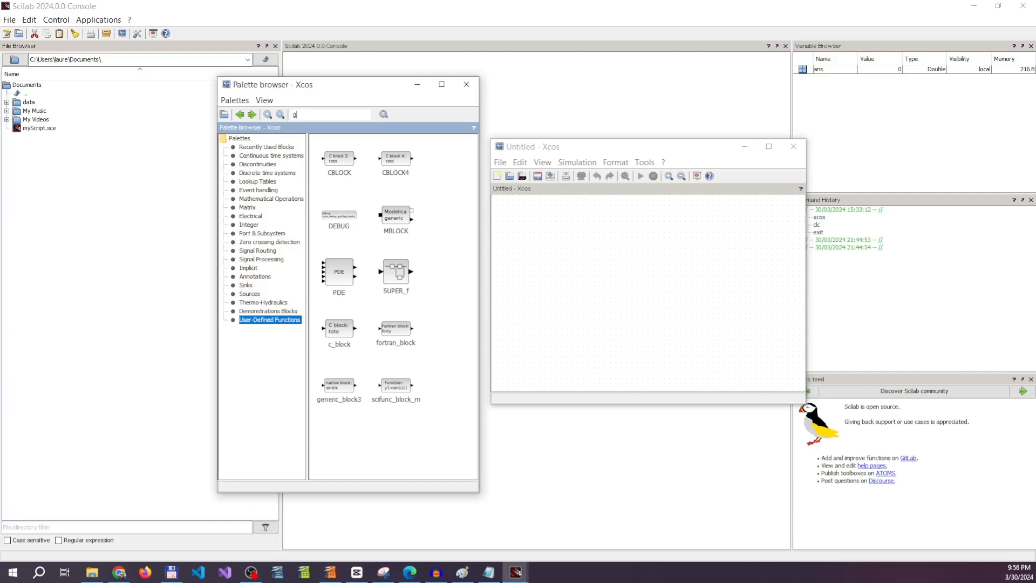
{"action": "type", "text": "n"}
{"action": "left_click", "coordinate": [386, 116]}
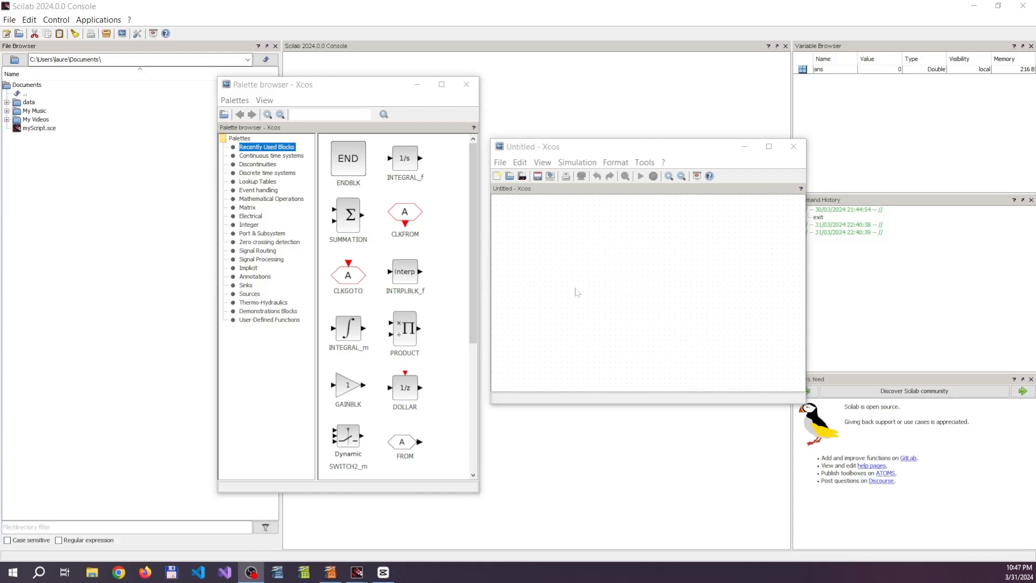
Add a CONST block from the Sources palette to the untitled diagram
{"action": "left_click", "coordinate": [248, 294]}
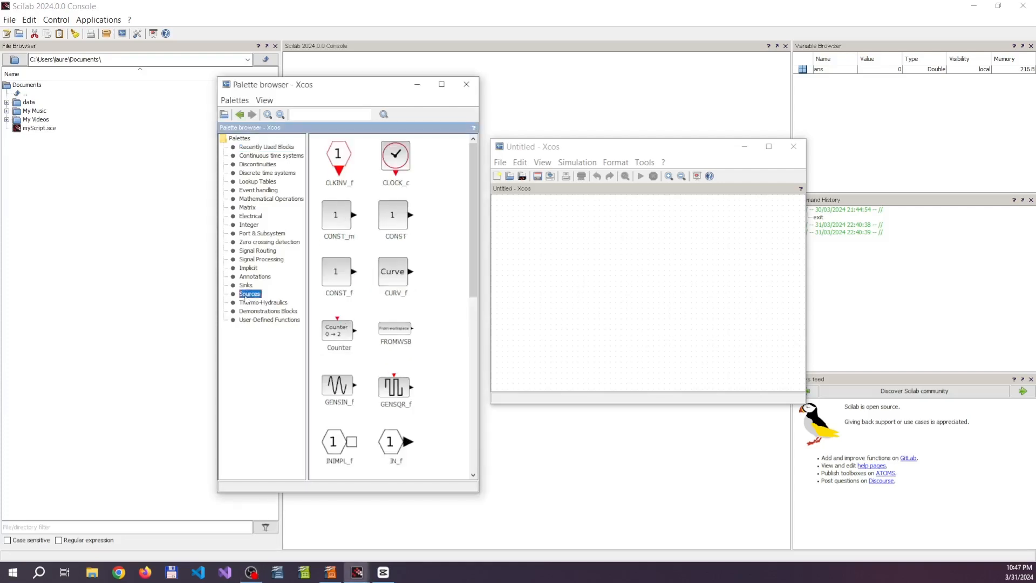
{"action": "right_click", "coordinate": [396, 223]}
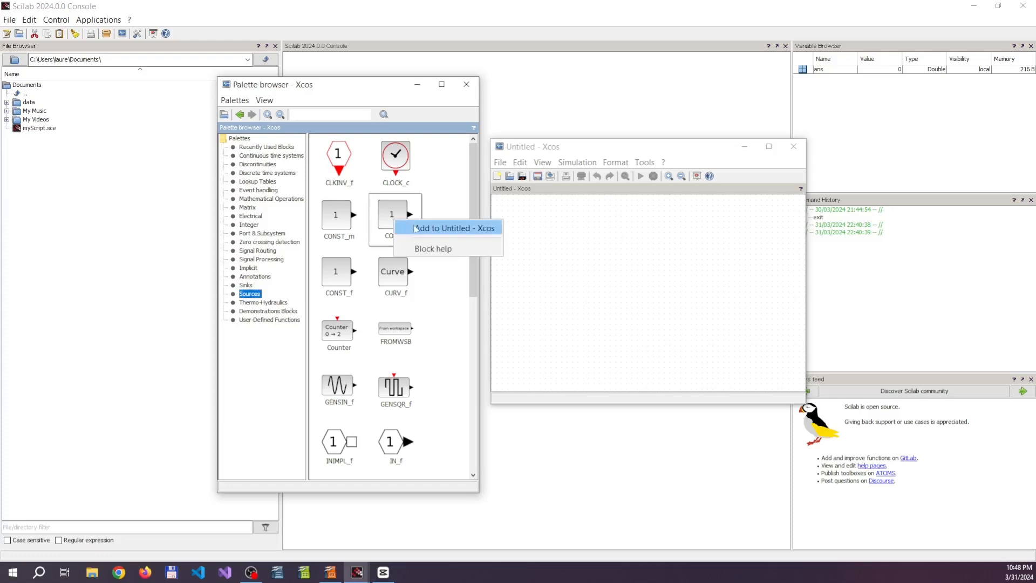
{"action": "left_click", "coordinate": [416, 229]}
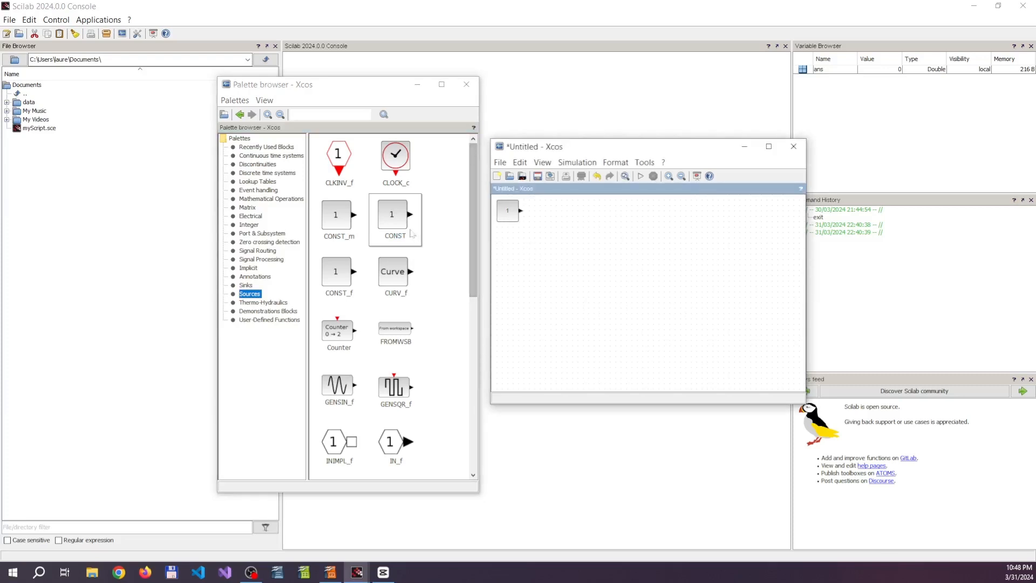
Place a second CONST block in the middle of the diagram and delete it again
{"action": "left_click", "coordinate": [397, 218]}
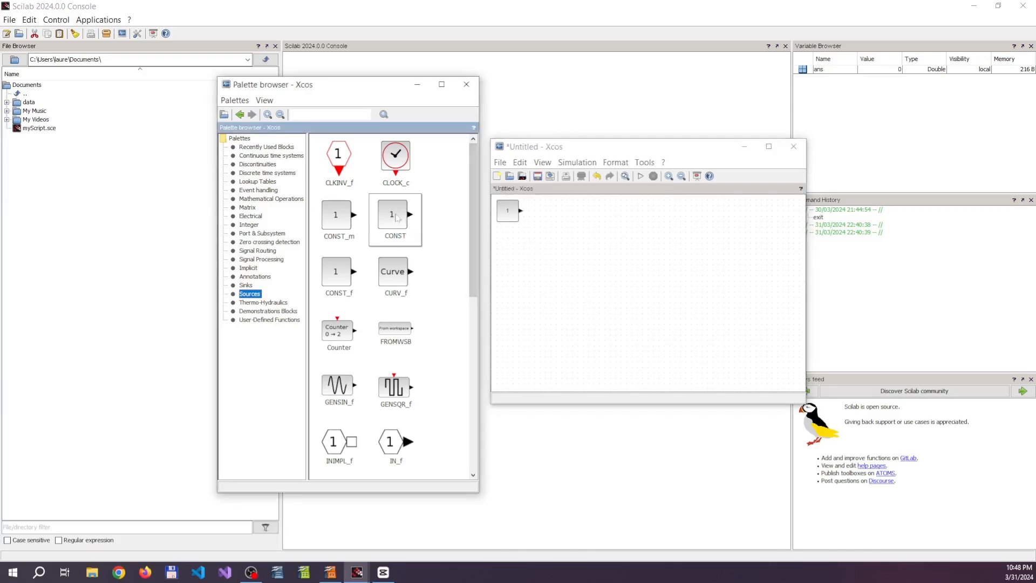
{"action": "left_click_drag", "start_coordinate": [397, 217], "coordinate": [555, 266]}
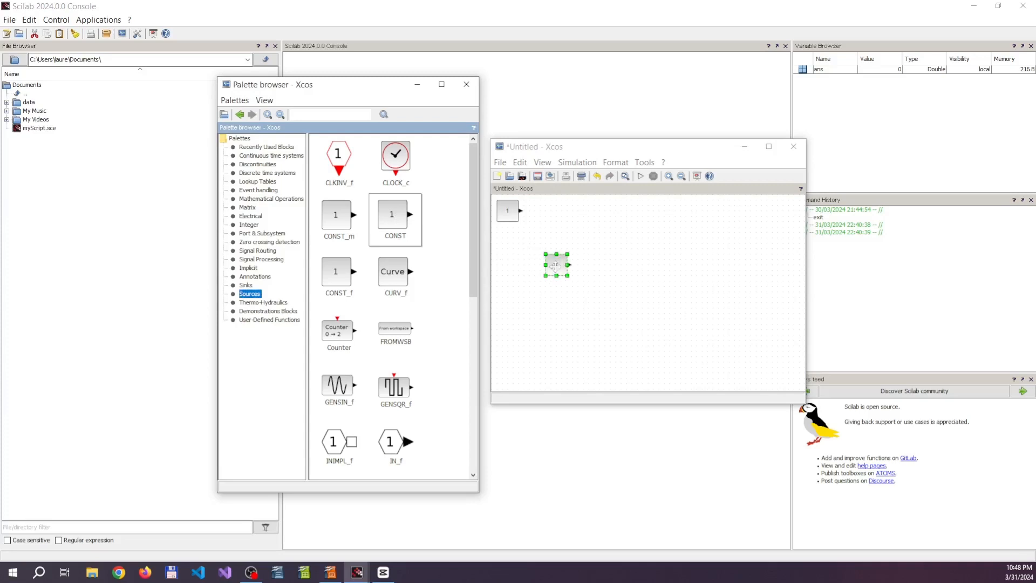
{"action": "left_click", "coordinate": [552, 297]}
{"action": "left_click", "coordinate": [555, 266]}
{"action": "key", "text": "Delete"}
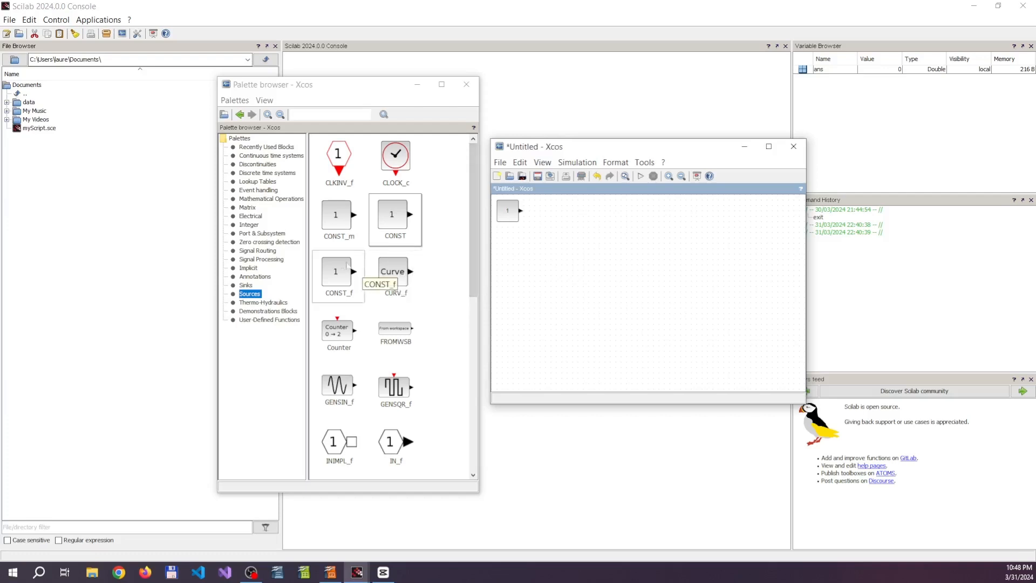
Add a GAINBLK block from the Mathematical Operations palette and place it just to the right of the CONST block
{"action": "left_click", "coordinate": [268, 199]}
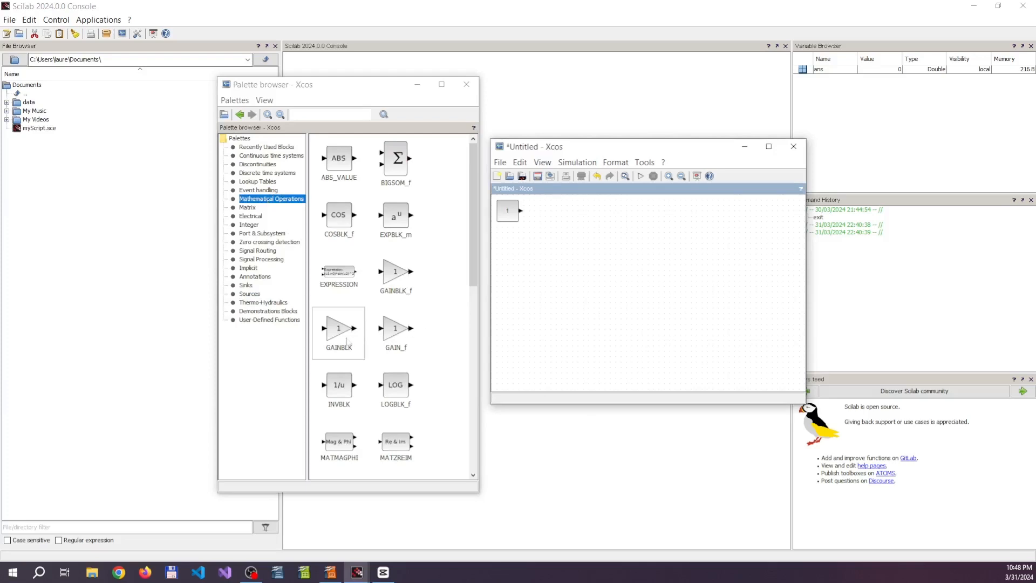
{"action": "right_click", "coordinate": [338, 331]}
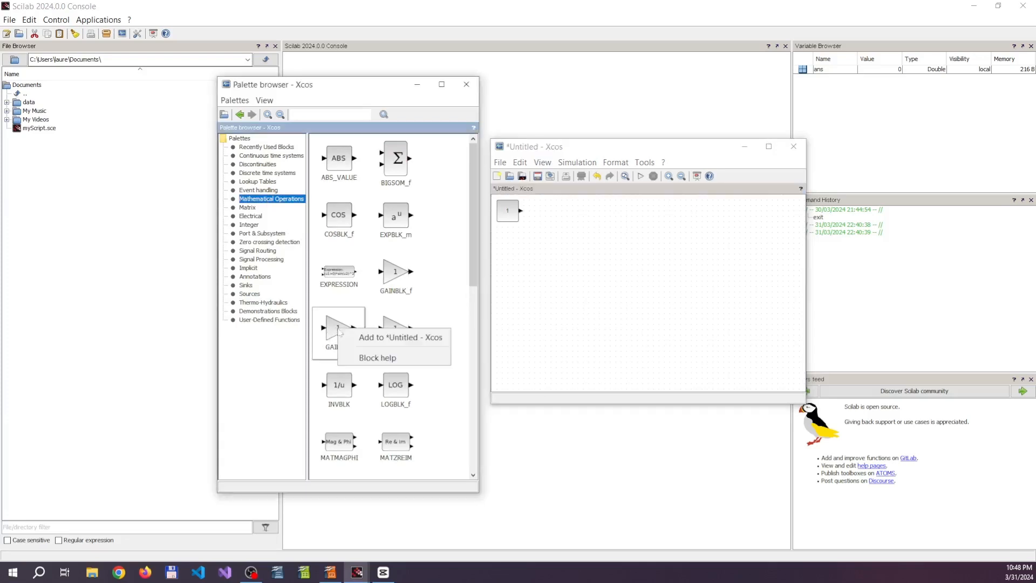
{"action": "left_click", "coordinate": [370, 340]}
{"action": "left_click_drag", "start_coordinate": [510, 212], "coordinate": [553, 215]}
{"action": "left_click", "coordinate": [551, 241]}
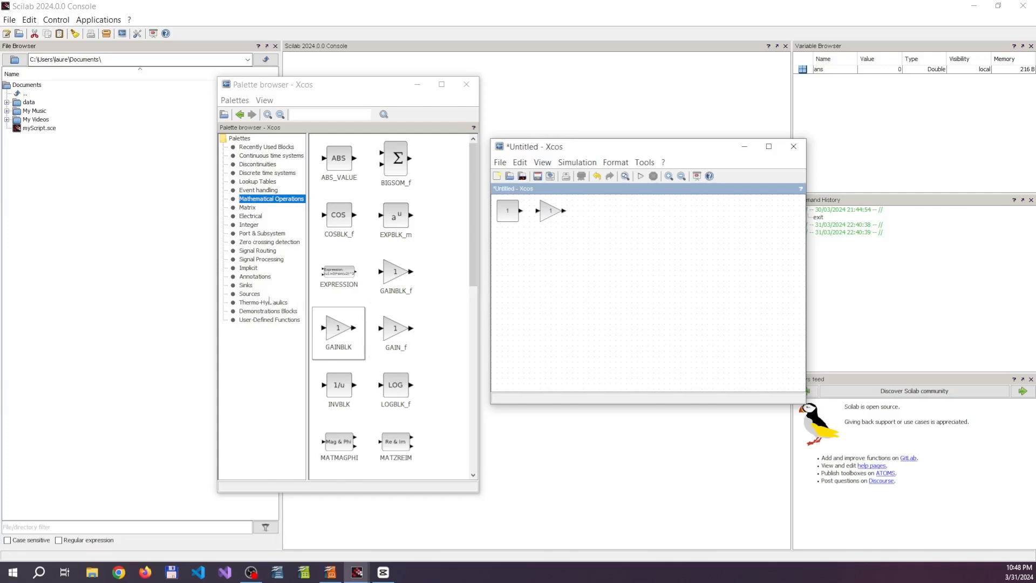
Add an AFFICH_m display block from the Sinks palette and place it to the right of the gain block
{"action": "left_click", "coordinate": [246, 285]}
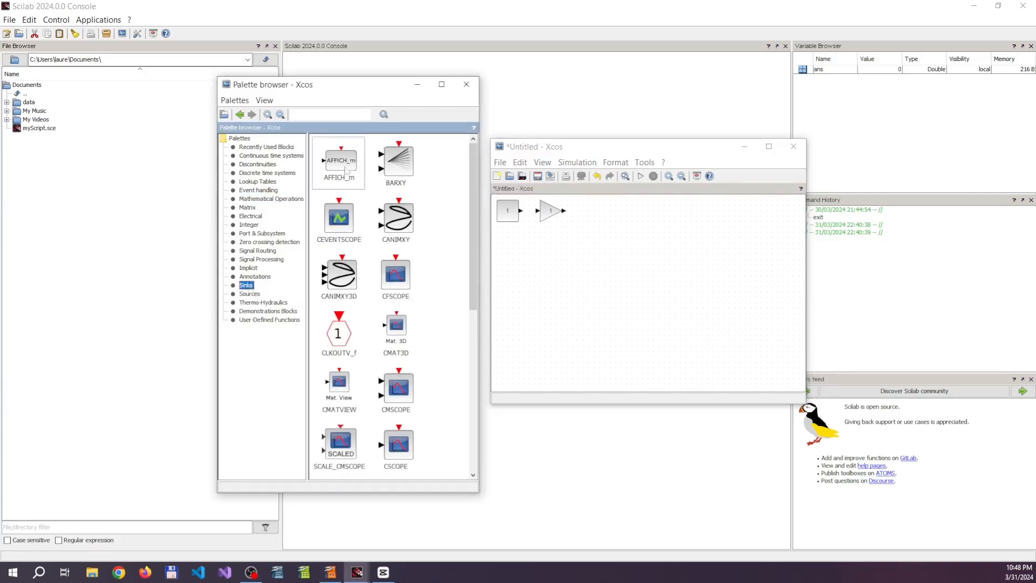
{"action": "right_click", "coordinate": [346, 170]}
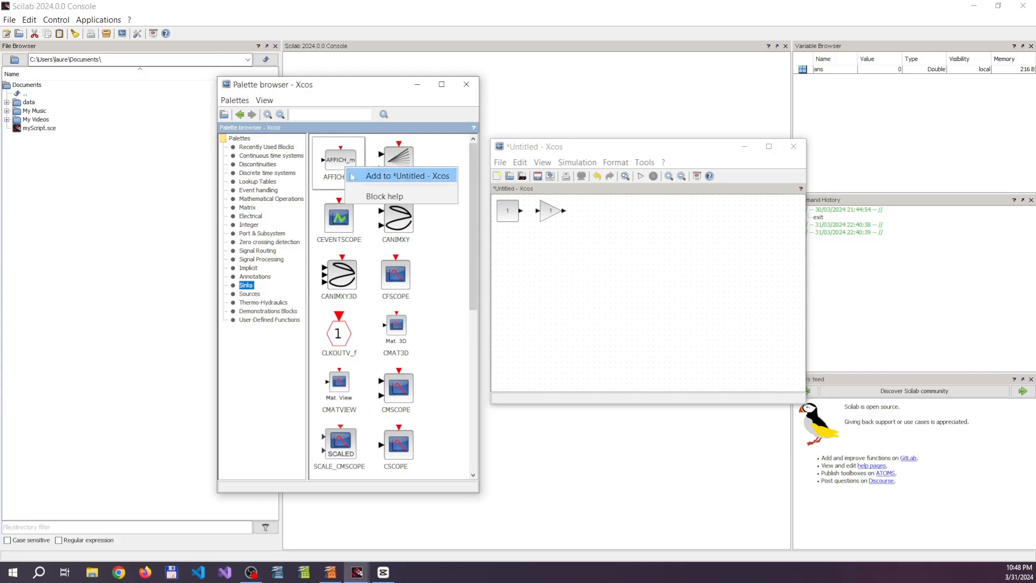
{"action": "left_click", "coordinate": [358, 177]}
{"action": "left_click_drag", "start_coordinate": [517, 215], "coordinate": [599, 215]}
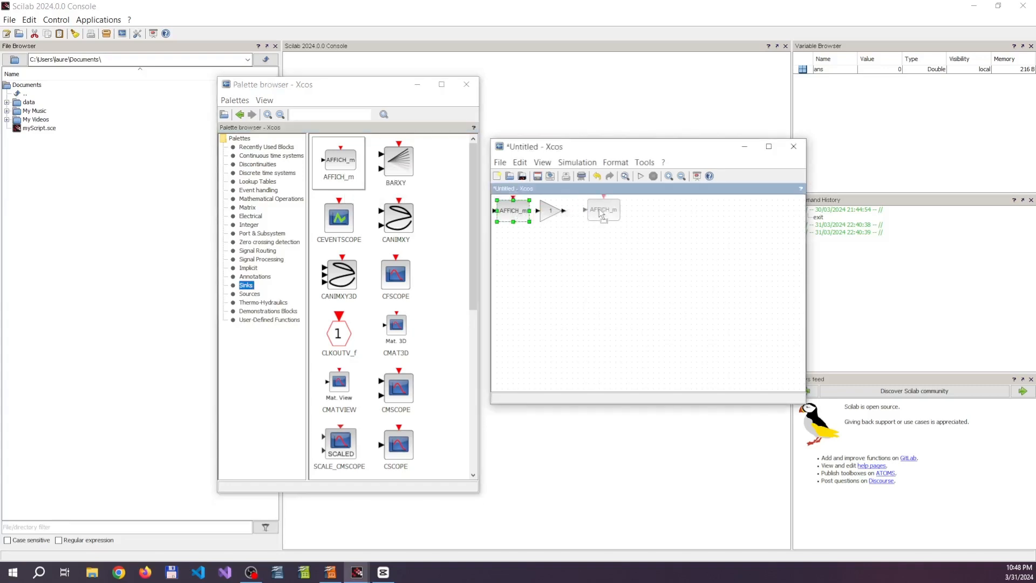
Move the CONST, GAINBLK and AFFICH_m blocks down toward the middle of the diagram and align AFFICH_m level with the others
{"action": "left_click_drag", "start_coordinate": [673, 278], "coordinate": [549, 265]}
{"action": "left_click", "coordinate": [662, 317]}
{"action": "left_click", "coordinate": [641, 262]}
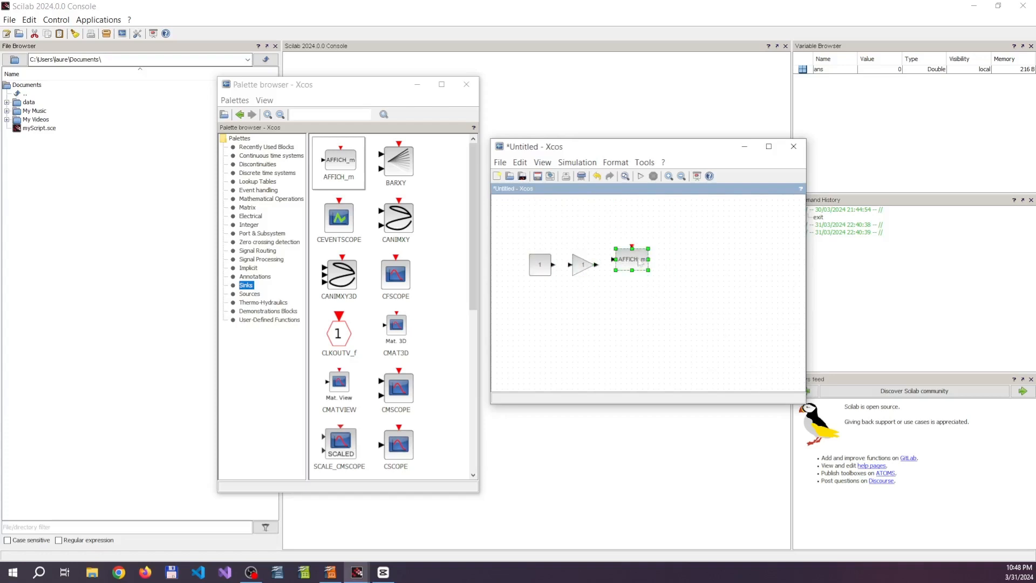
{"action": "left_click_drag", "start_coordinate": [641, 262], "coordinate": [640, 263]}
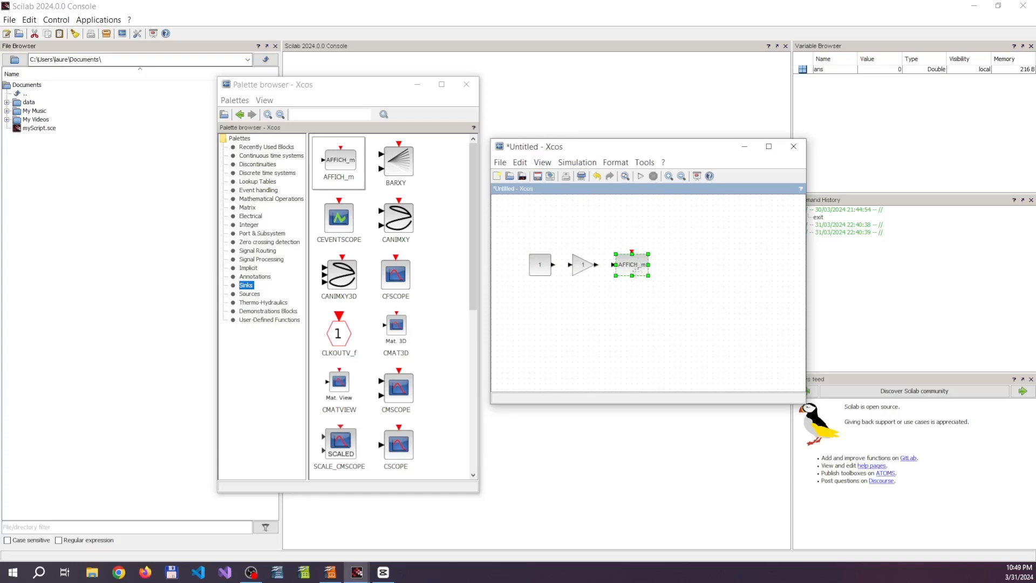
{"action": "left_click", "coordinate": [633, 316]}
{"action": "left_click", "coordinate": [629, 269]}
{"action": "left_click", "coordinate": [681, 343]}
Place a CLOCK_c block from the Sources palette directly above the AFFICH_m block
{"action": "left_click", "coordinate": [248, 293]}
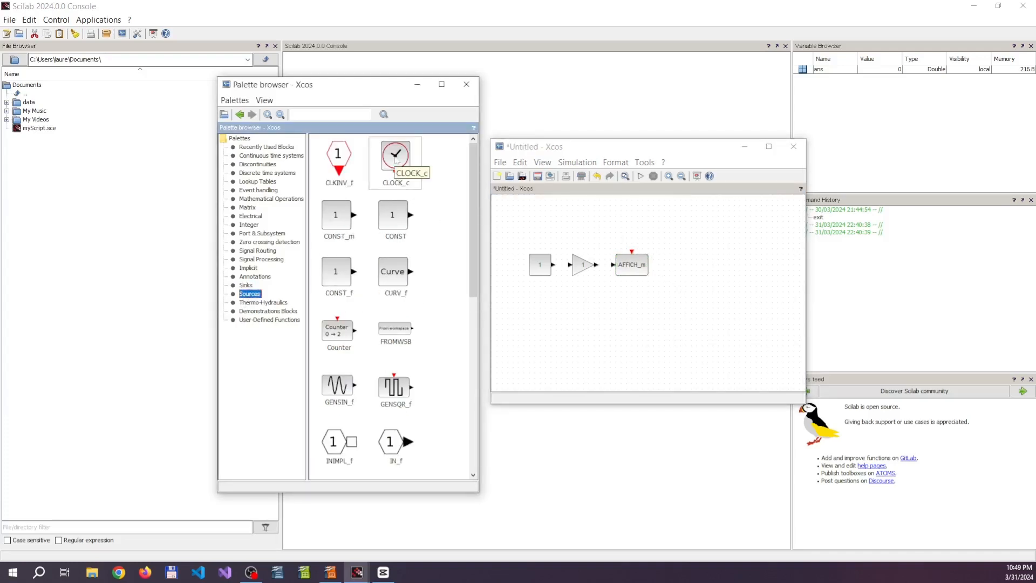
{"action": "left_click_drag", "start_coordinate": [396, 159], "coordinate": [634, 229]}
{"action": "left_click", "coordinate": [682, 248]}
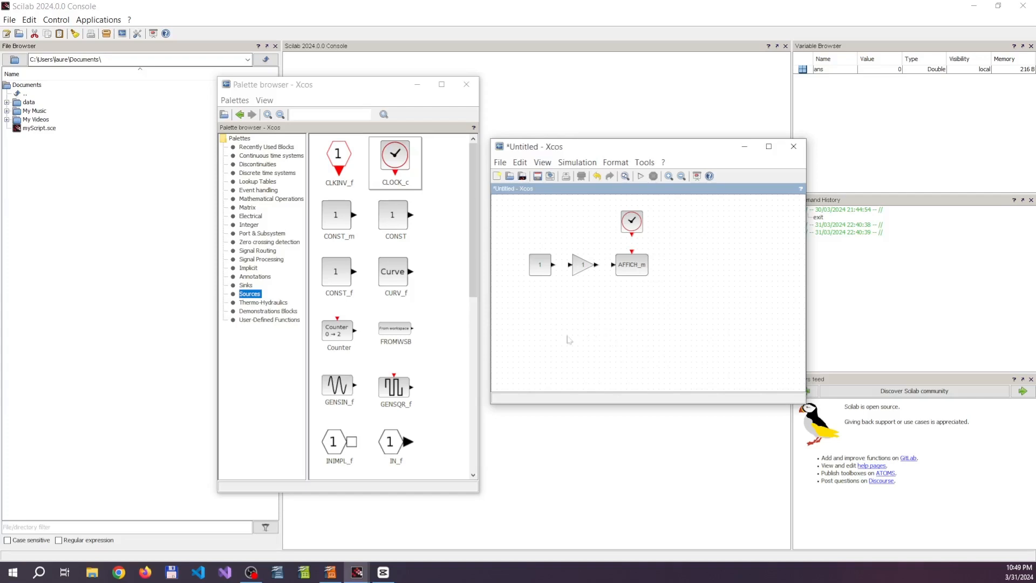
Set the CONST block's value to 4
{"action": "left_click", "coordinate": [542, 273]}
{"action": "left_click", "coordinate": [564, 297]}
{"action": "double_click", "coordinate": [541, 270]}
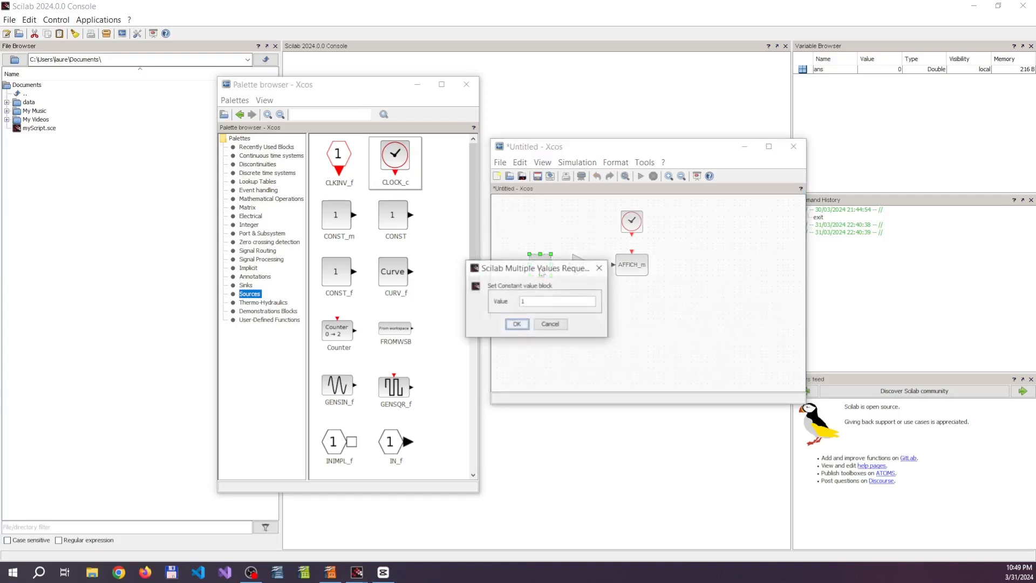
{"action": "left_click_drag", "start_coordinate": [540, 271], "coordinate": [580, 307]}
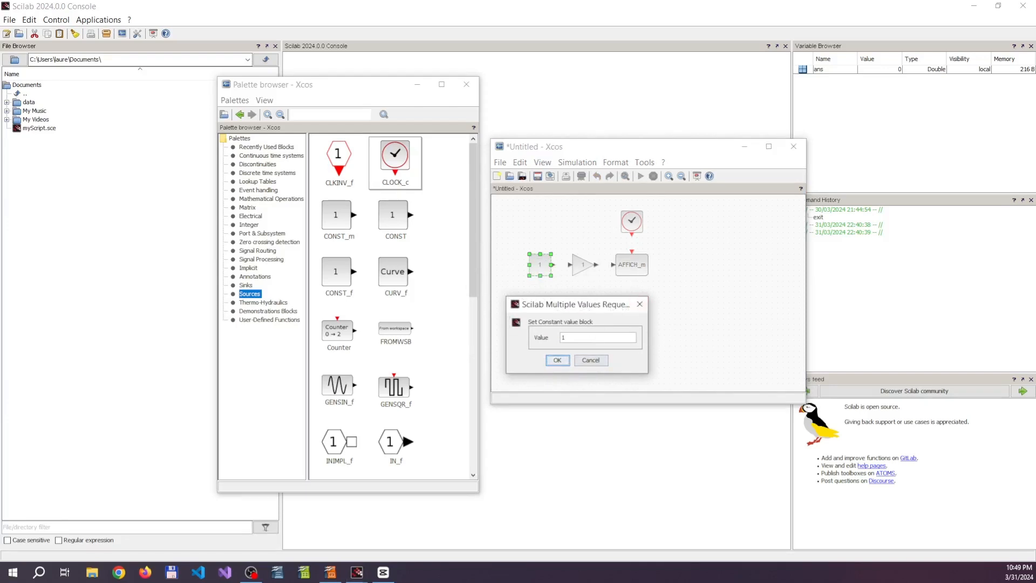
{"action": "double_click", "coordinate": [564, 338]}
{"action": "type", "text": "4"}
{"action": "left_click", "coordinate": [558, 360]}
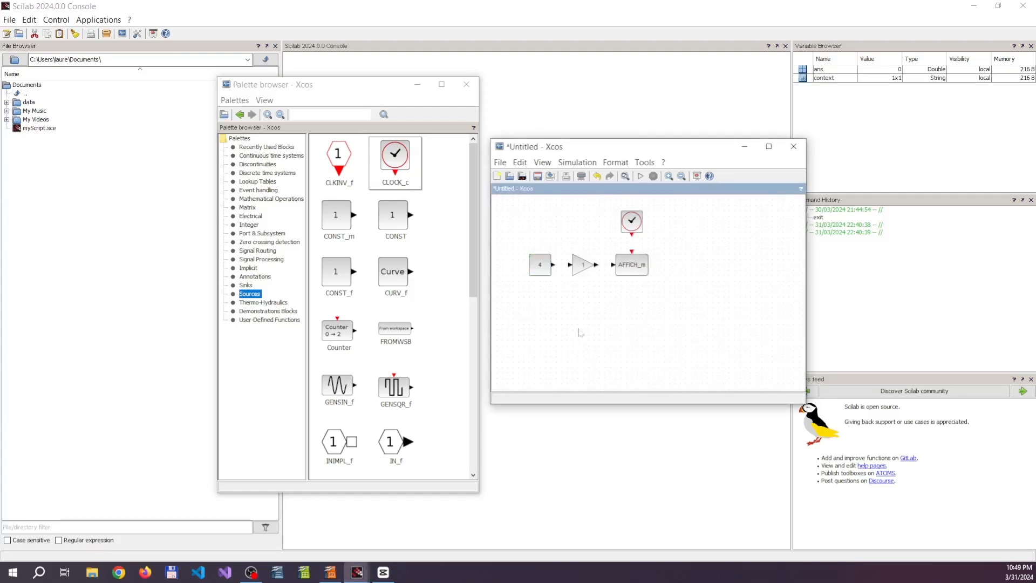
Set the GAINBLK block's gain to 5
{"action": "left_click", "coordinate": [585, 274]}
{"action": "left_click", "coordinate": [599, 309]}
{"action": "double_click", "coordinate": [586, 272]}
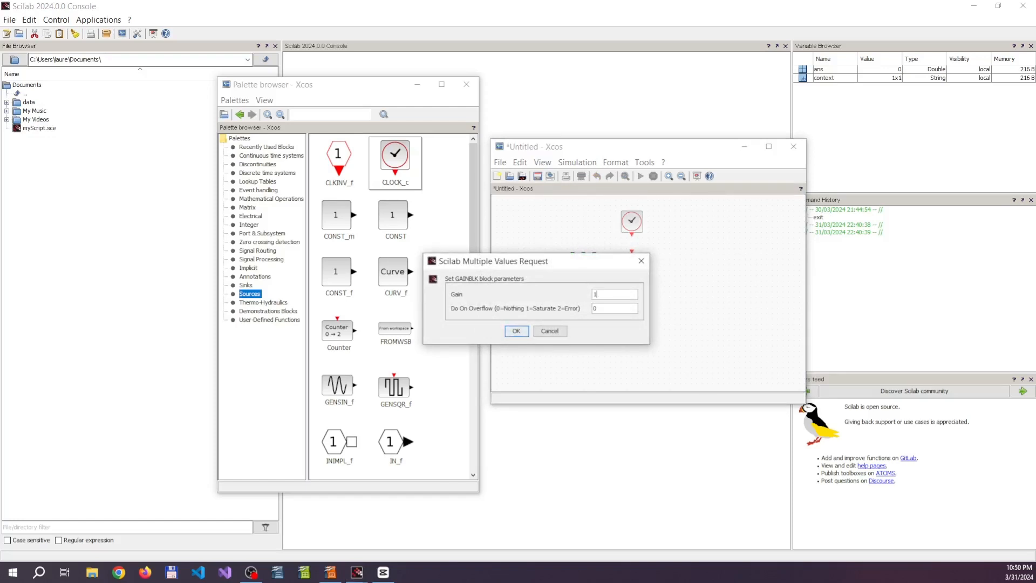
{"action": "type", "text": "5"}
{"action": "left_click", "coordinate": [516, 331]}
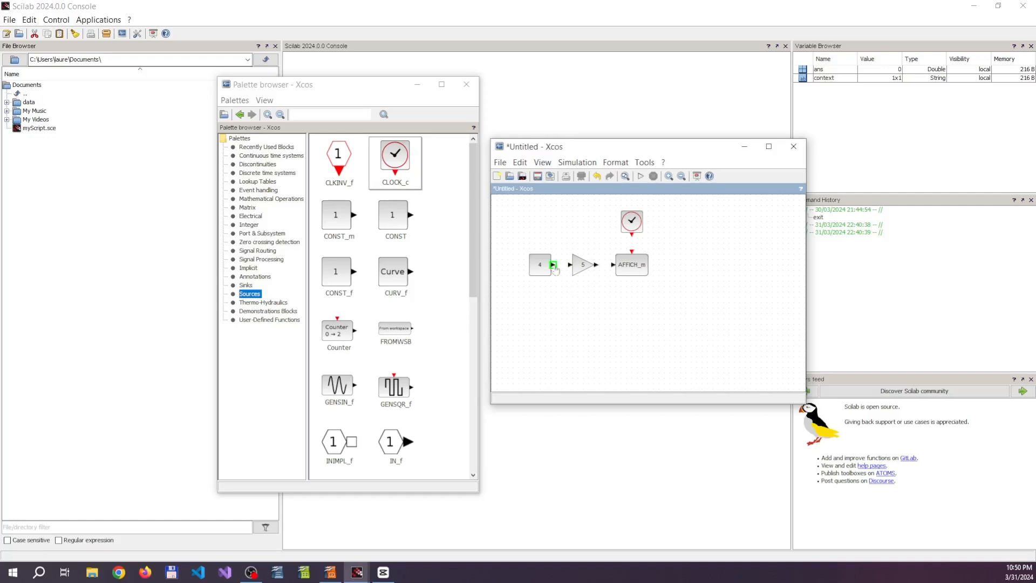
Connect the CONST block's output port to the gain block's input port
{"action": "mouse_move", "coordinate": [555, 269]}
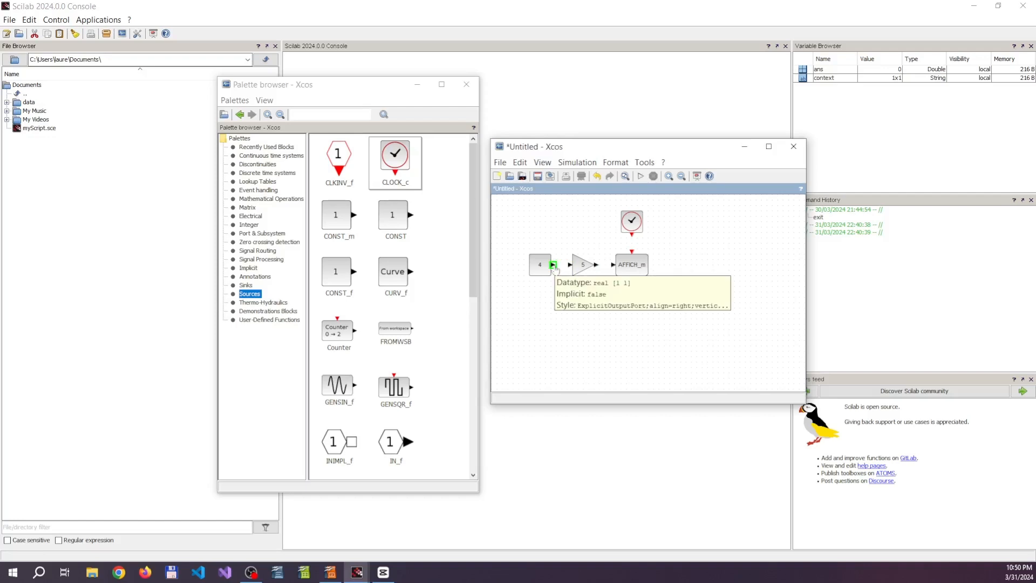
{"action": "left_click_drag", "start_coordinate": [554, 266], "coordinate": [570, 265]}
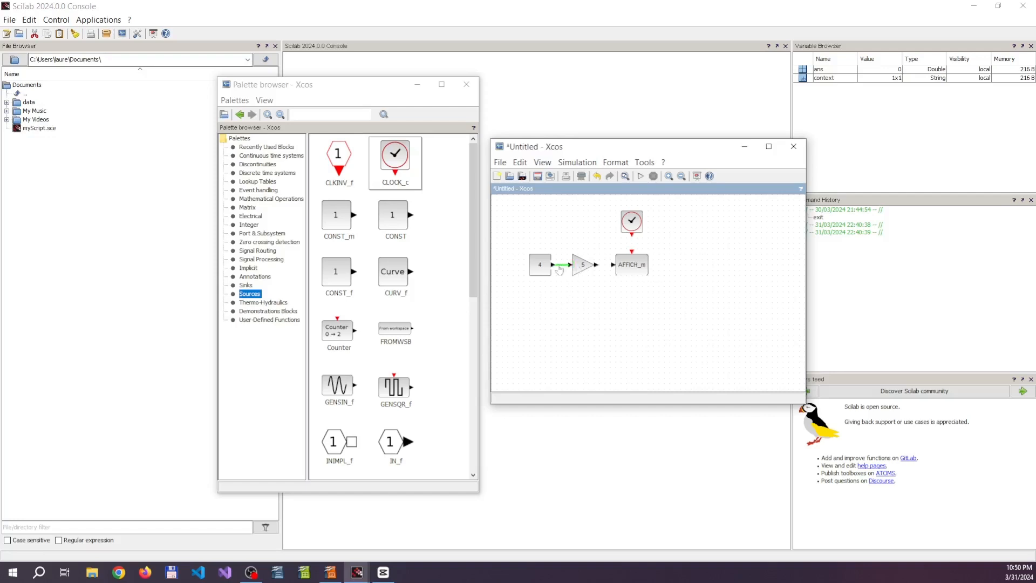
Connect the gain block's output to the AFFICH_m block's input and the CLOCK_c output to the AFFICH_m event port
{"action": "left_click", "coordinate": [541, 273]}
{"action": "left_click", "coordinate": [586, 270]}
{"action": "left_click", "coordinate": [615, 317]}
{"action": "left_click_drag", "start_coordinate": [598, 270], "coordinate": [614, 271]}
{"action": "left_click_drag", "start_coordinate": [632, 236], "coordinate": [632, 253]}
Run the simulation of the completed constant-times-gain diagram
{"action": "mouse_move", "coordinate": [541, 272]}
{"action": "mouse_move", "coordinate": [575, 275]}
{"action": "left_click", "coordinate": [639, 270]}
{"action": "left_click", "coordinate": [686, 269]}
{"action": "left_click", "coordinate": [642, 177]}
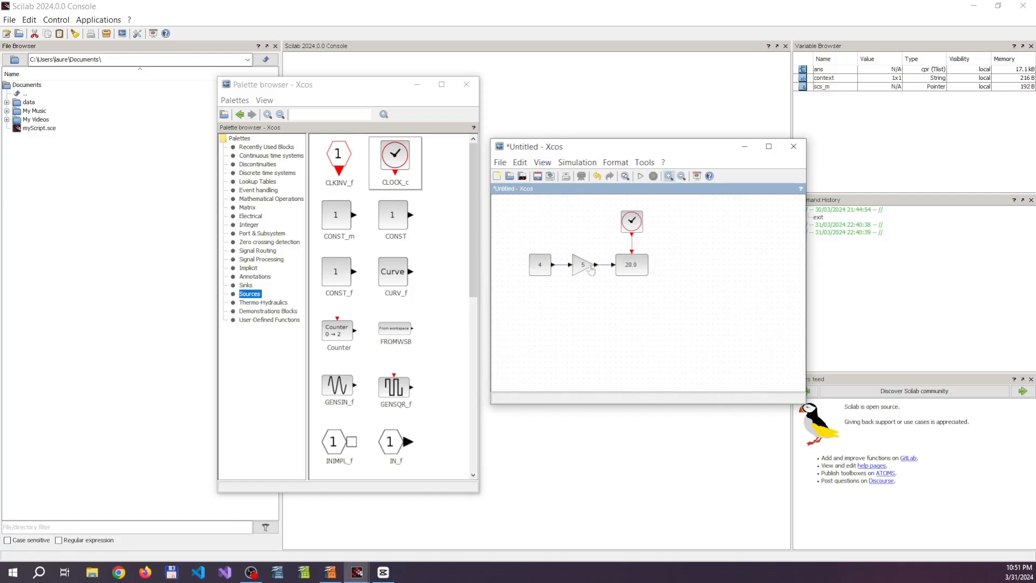
Open the simulation setup, accept its parameters including the final integration time, and run the simulation again
{"action": "left_click", "coordinate": [637, 271]}
{"action": "left_click", "coordinate": [637, 302]}
{"action": "left_click", "coordinate": [579, 163]}
{"action": "left_click", "coordinate": [587, 178]}
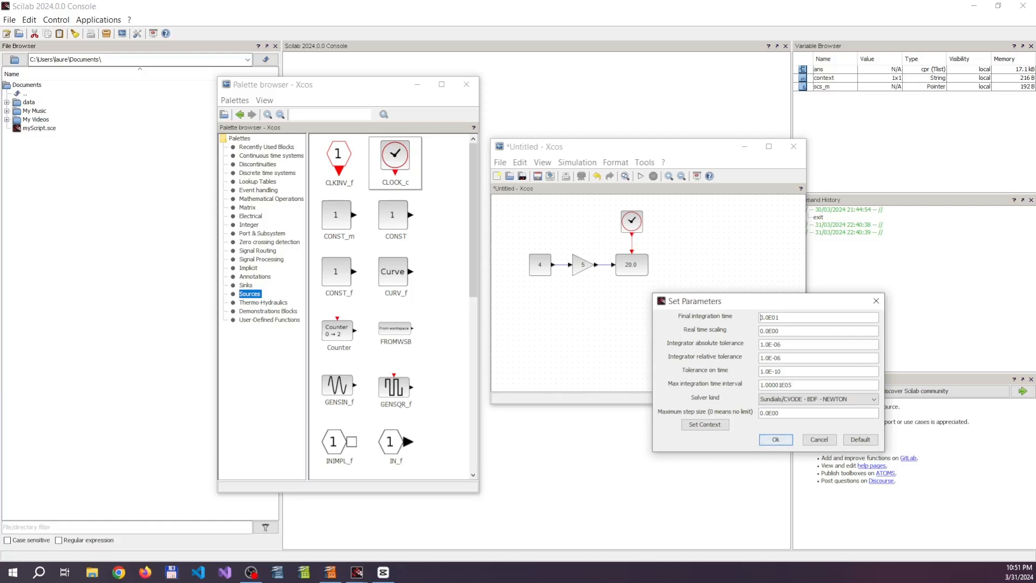
{"action": "key", "text": "ctrl+a"}
{"action": "key", "text": "Return"}
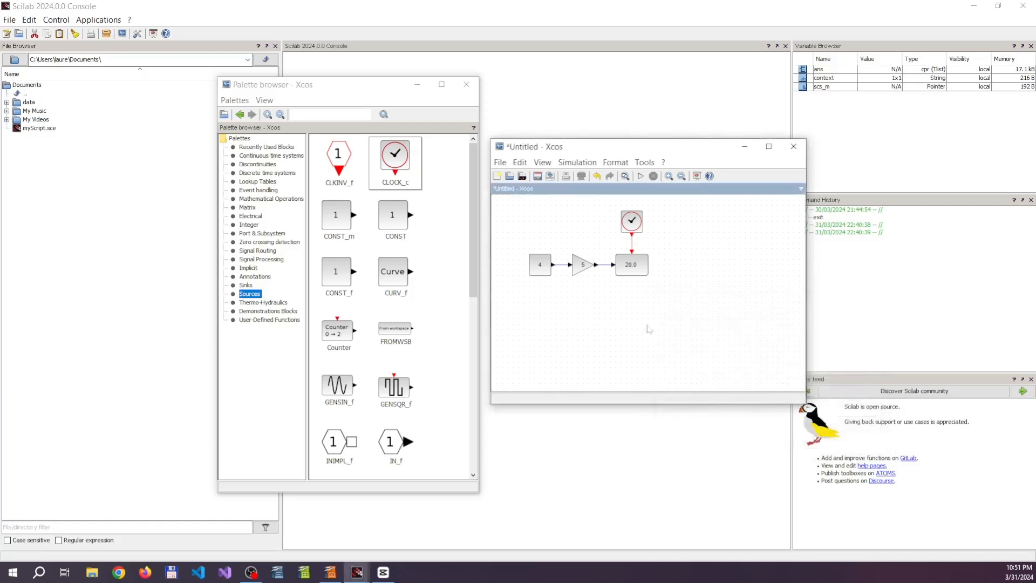
{"action": "left_click", "coordinate": [641, 177]}
Set the GAINBLK block's gain to 10 and rerun the simulation
{"action": "double_click", "coordinate": [580, 267]}
{"action": "left_click_drag", "start_coordinate": [602, 295], "coordinate": [585, 308]}
{"action": "type", "text": "10"}
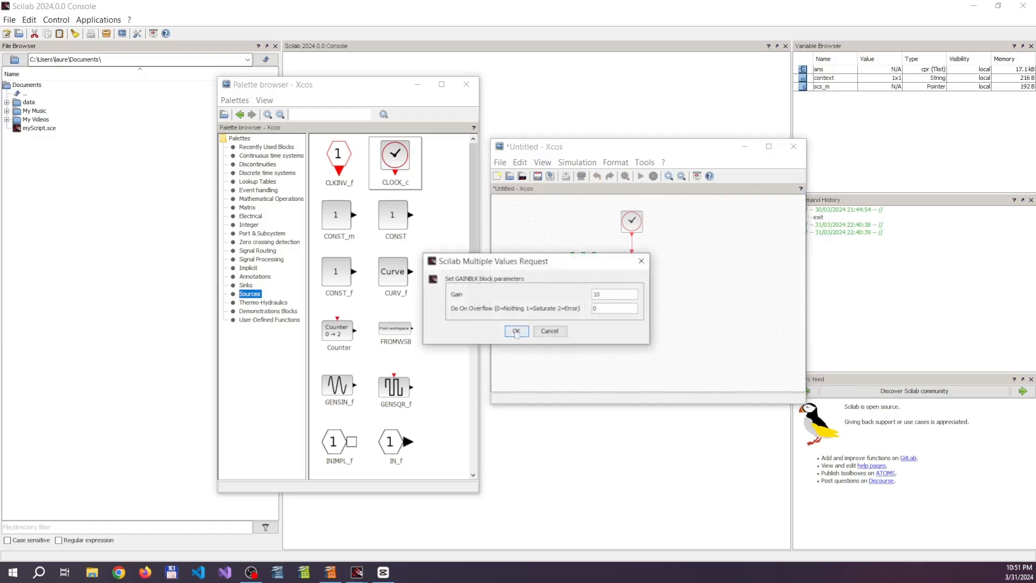
{"action": "left_click", "coordinate": [516, 331]}
{"action": "left_click", "coordinate": [641, 177]}
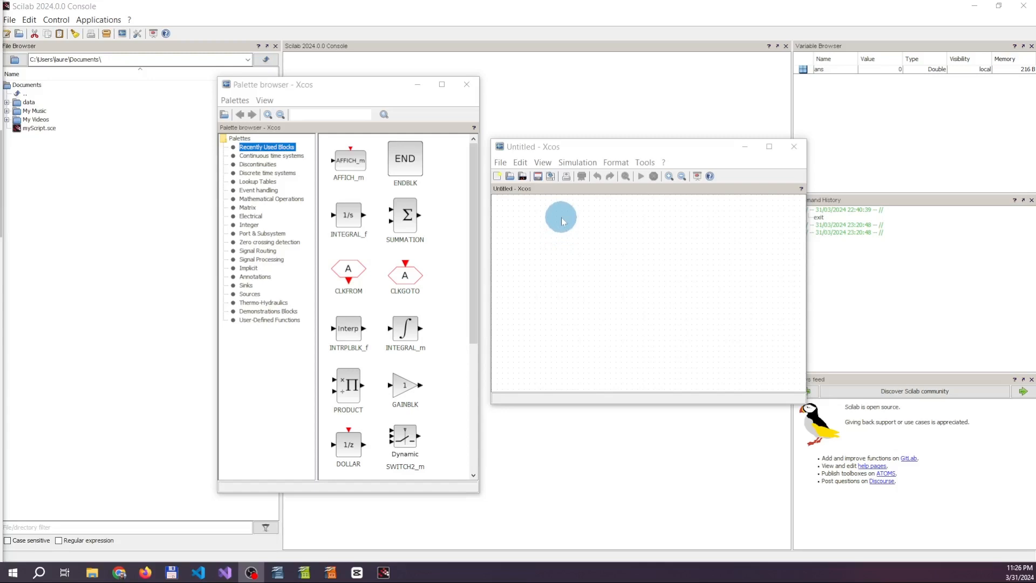
Try to add a text annotation in the empty diagram containing the blank LaTeX fraction $\frac{}{}$
{"action": "double_click", "coordinate": [562, 220]}
{"action": "mouse_move", "coordinate": [563, 219]}
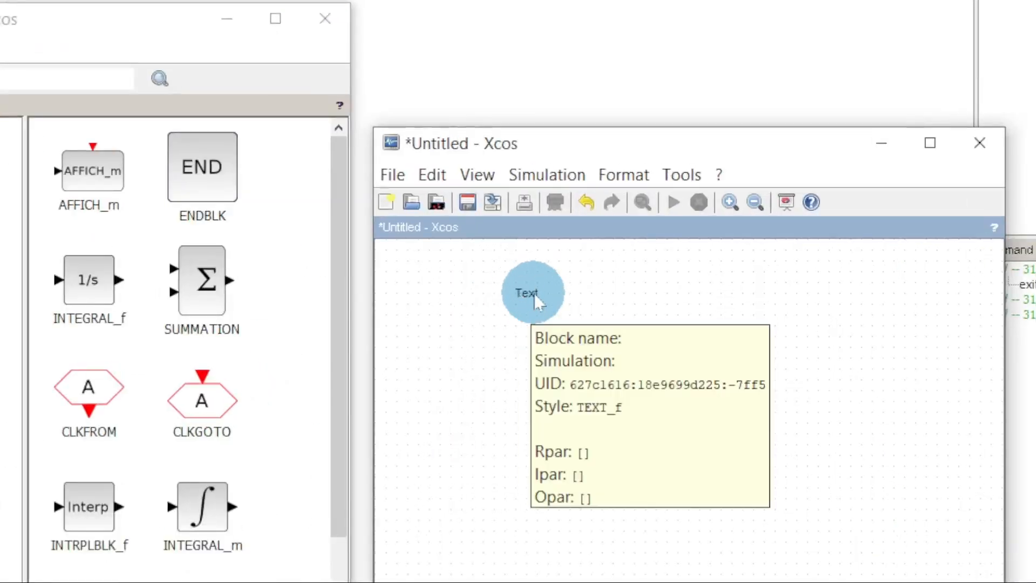
{"action": "left_click", "coordinate": [538, 301]}
{"action": "double_click", "coordinate": [538, 301]}
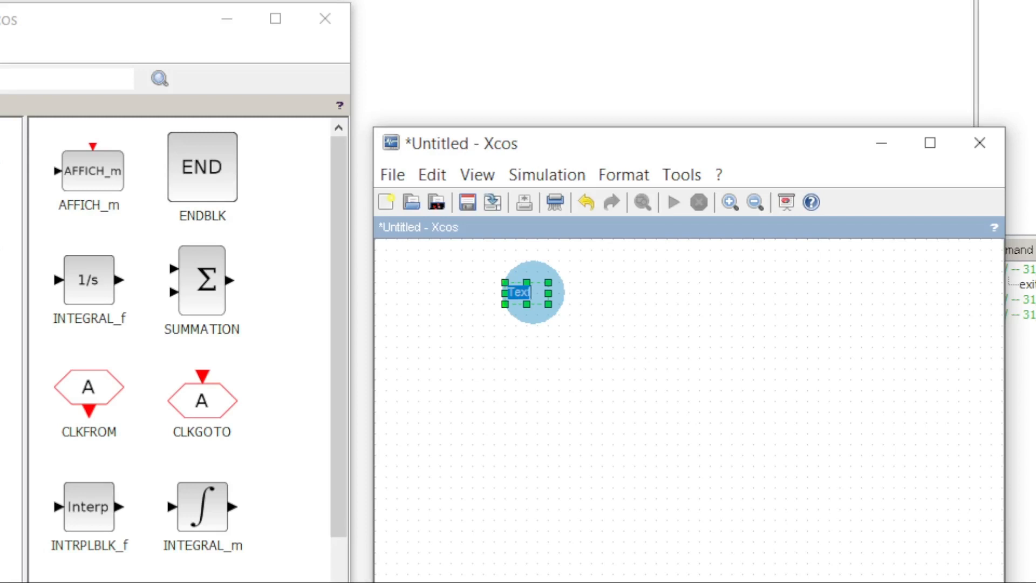
{"action": "type", "text": "$$"}
{"action": "key", "text": "Left"}
{"action": "type", "text": "\\frac{}"}
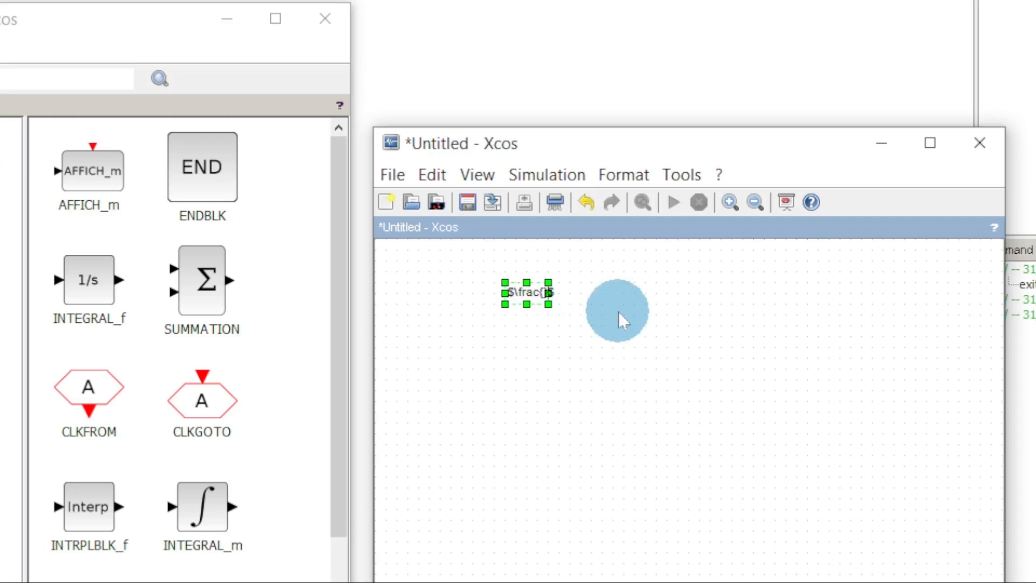
{"action": "key", "text": "Left"}
{"action": "type", "text": "{}"}
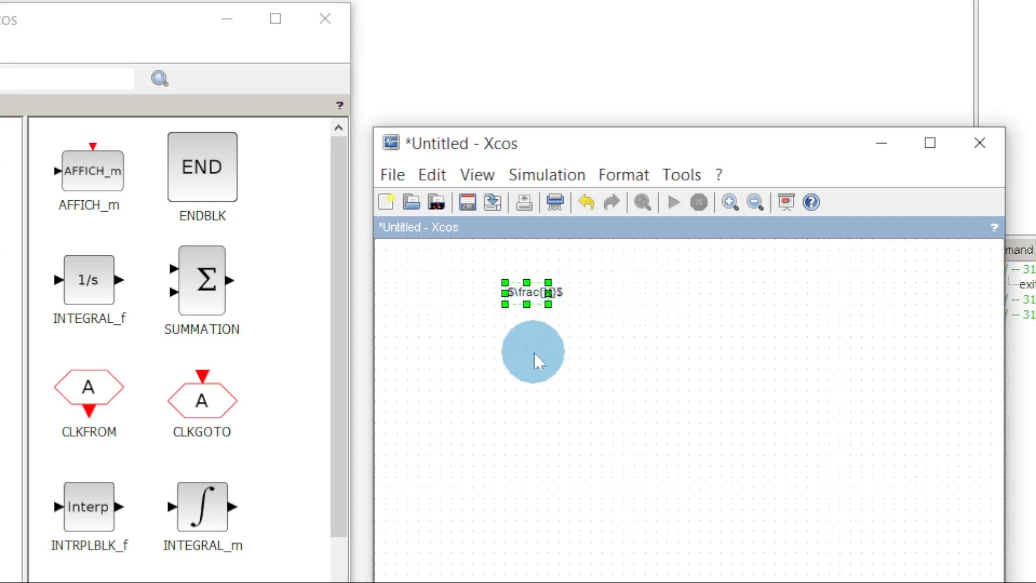
{"action": "left_click", "coordinate": [534, 349]}
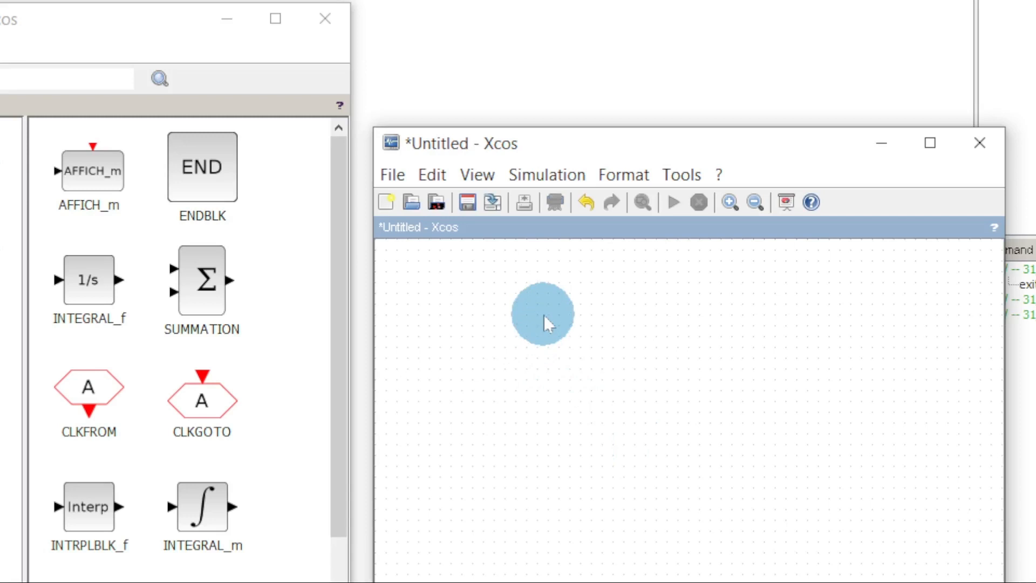
Add a text annotation reading "aaa" near the top of the diagram and stretch its box much wider
{"action": "double_click", "coordinate": [499, 308]}
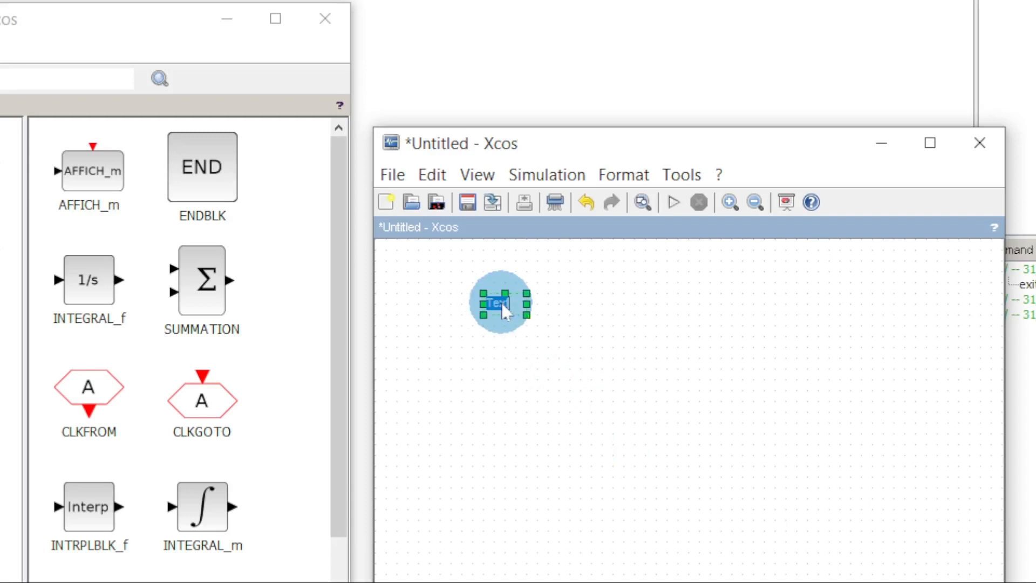
{"action": "type", "text": "aaa"}
{"action": "left_click", "coordinate": [520, 350]}
{"action": "left_click", "coordinate": [516, 313]}
{"action": "left_click_drag", "start_coordinate": [526, 303], "coordinate": [807, 307]}
Replace the widened annotation's text with the blank LaTeX fraction $\frac{}{}$
{"action": "double_click", "coordinate": [646, 306]}
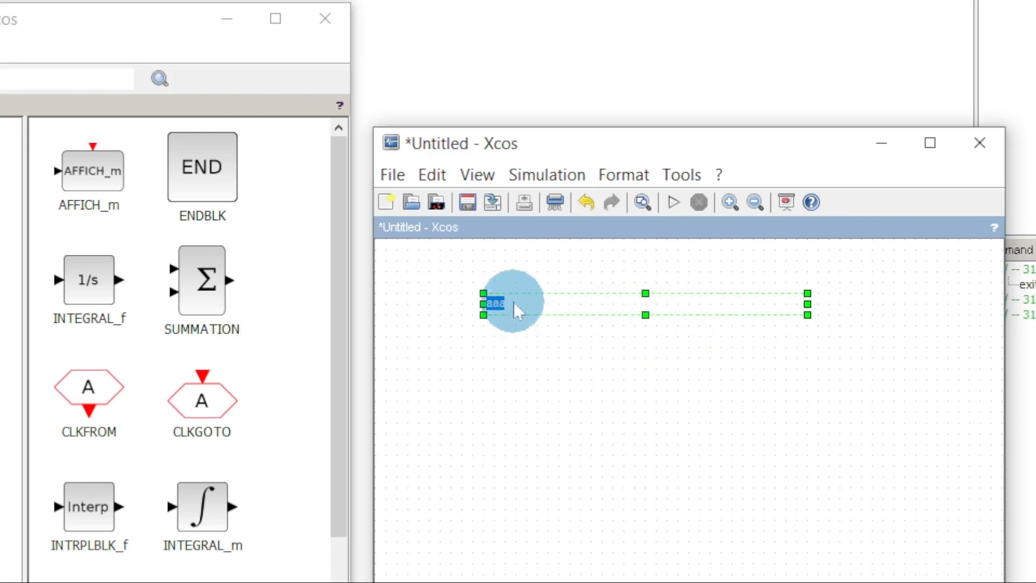
{"action": "type", "text": "ss"}
{"action": "type", "text": "\\frac"}
{"action": "type", "text": "{}{}$"}
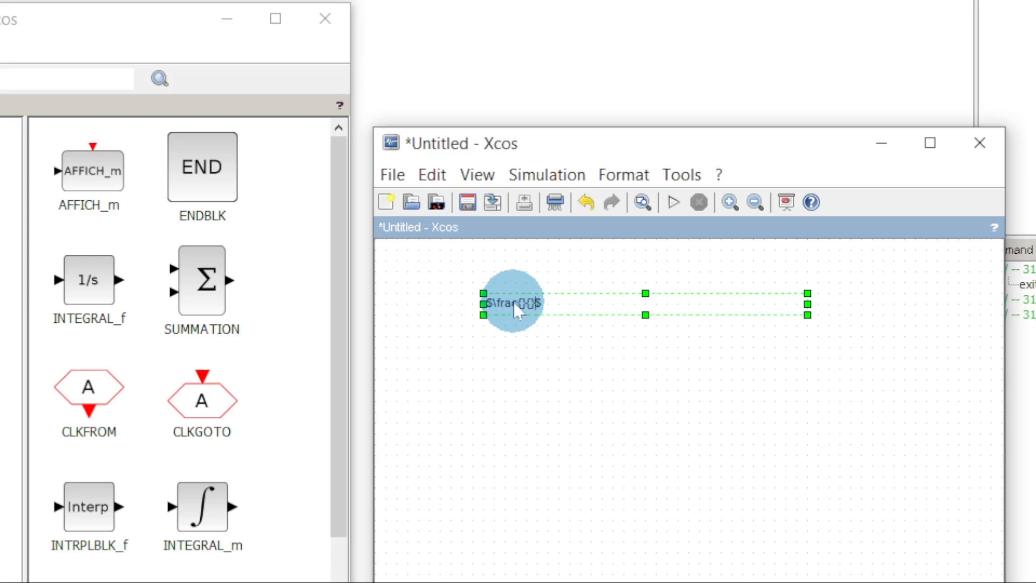
Complete the annotation's LaTeX formula as $\frac{dy}{dx} = x^{2} - 3$
{"action": "key", "text": "Left"}
{"action": "key", "text": "Left"}
{"action": "key", "text": "Left"}
{"action": "type", "text": "dy"}
{"action": "key", "text": "Right"}
{"action": "key", "text": "Right"}
{"action": "type", "text": "dx"}
{"action": "key", "text": "Right"}
{"action": "type", "text": "= x^{2} "}
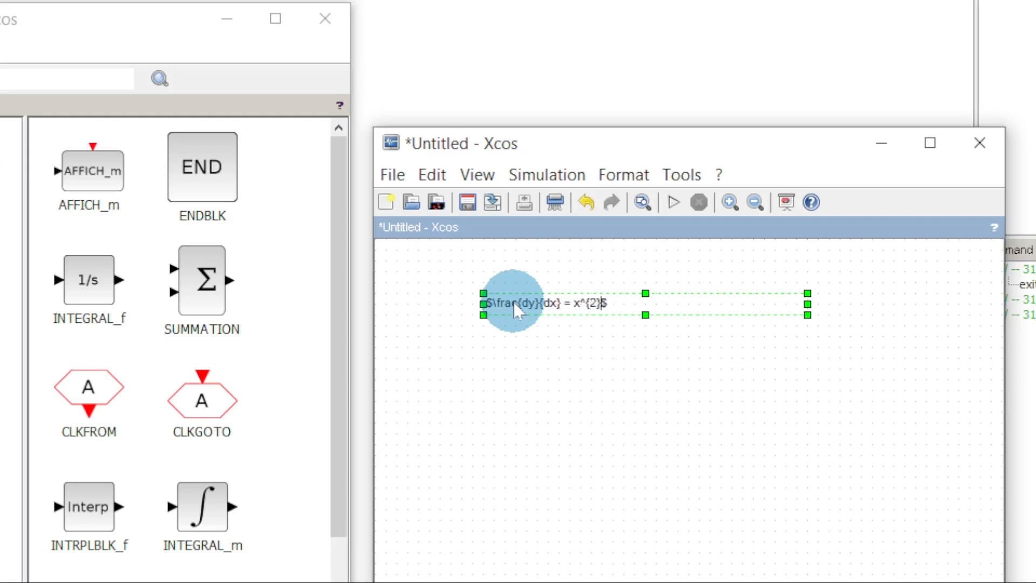
{"action": "type", "text": "- 3"}
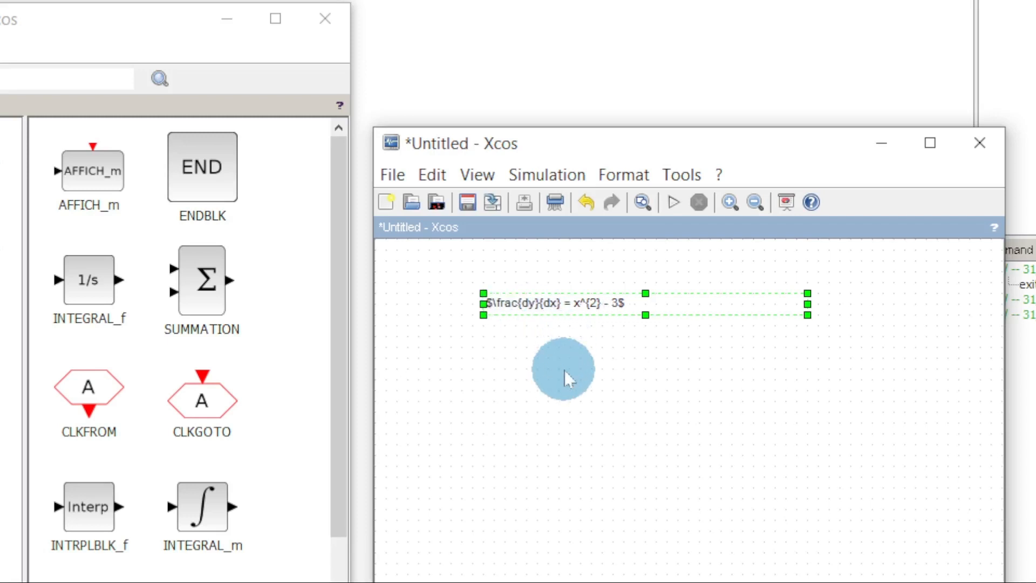
{"action": "left_click", "coordinate": [575, 406]}
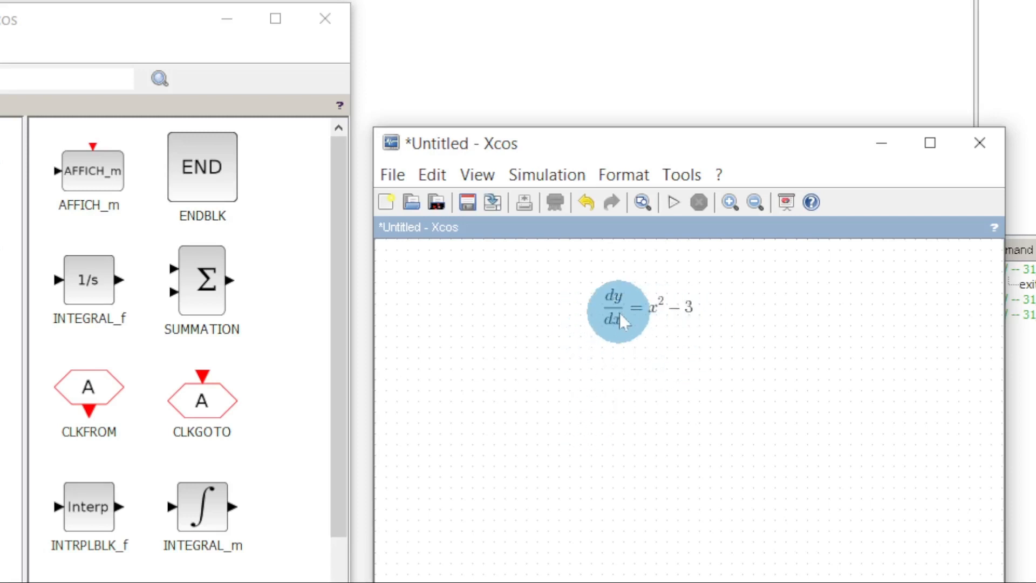
Move the dy/dx equation to the diagram's upper-left corner and narrow its box to fit the formula
{"action": "mouse_move", "coordinate": [659, 322]}
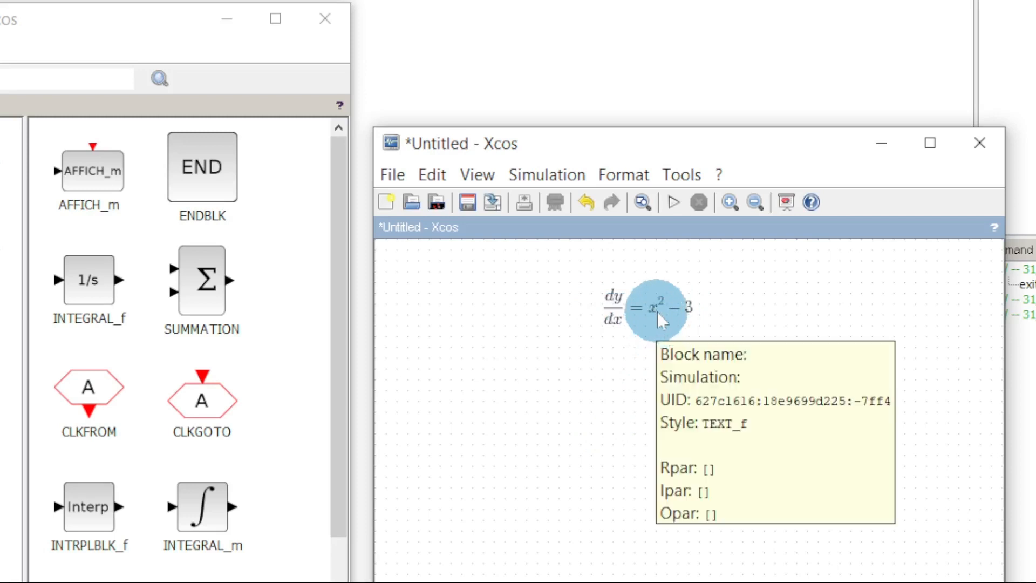
{"action": "left_click_drag", "start_coordinate": [659, 321], "coordinate": [483, 296]}
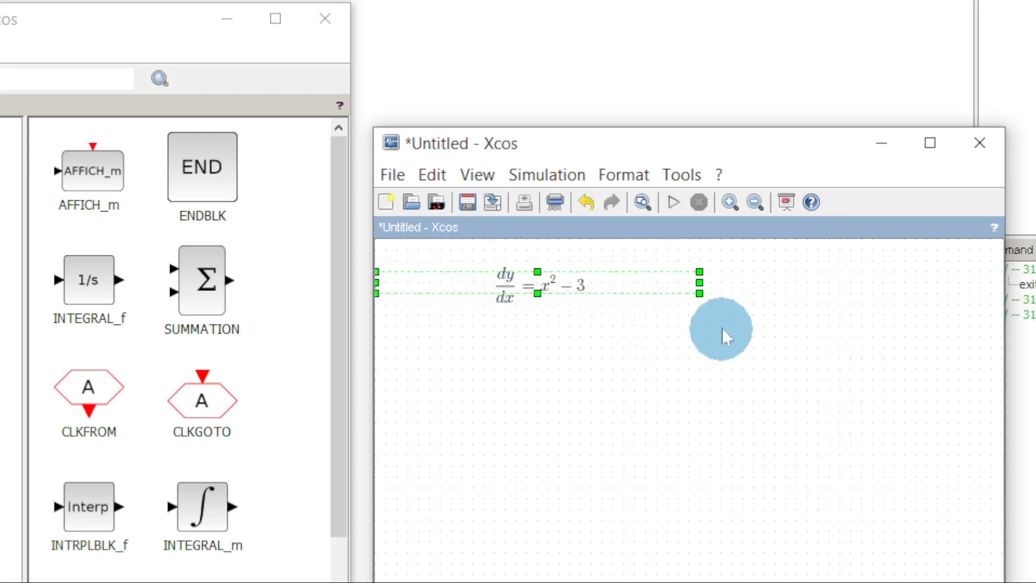
{"action": "left_click_drag", "start_coordinate": [699, 282], "coordinate": [497, 279]}
{"action": "left_click", "coordinate": [571, 358]}
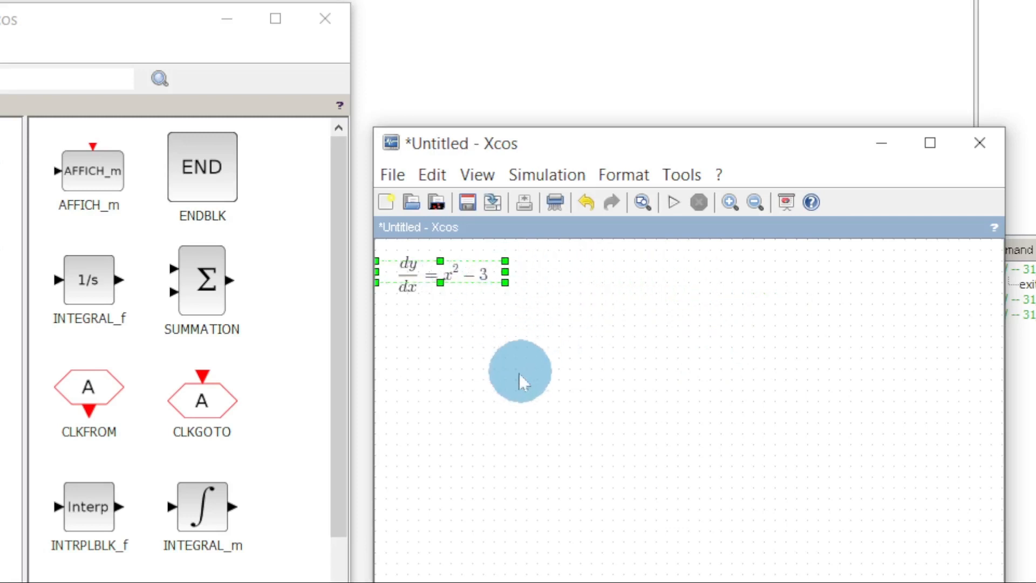
{"action": "left_click", "coordinate": [559, 406]}
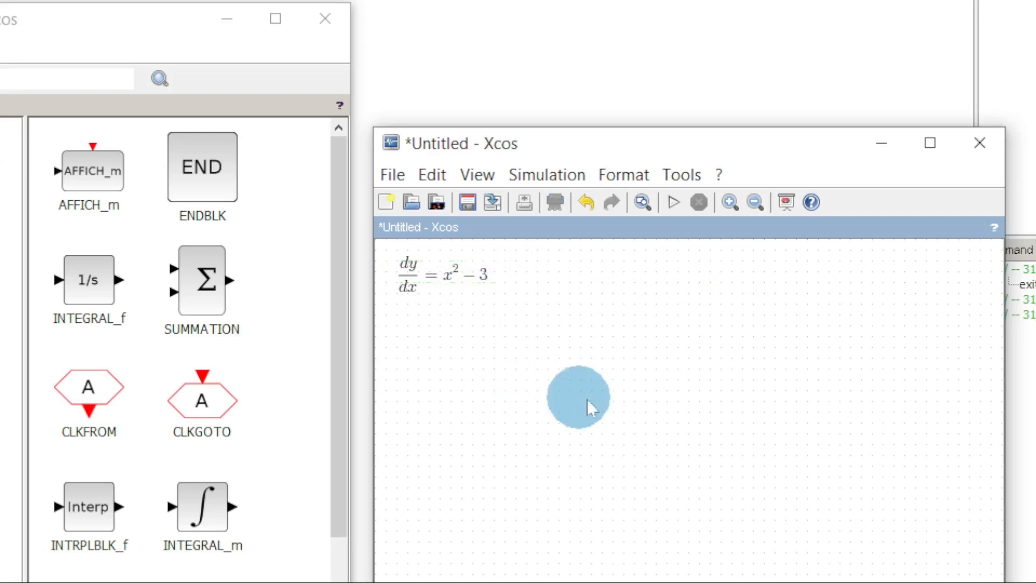
Add a second text annotation below the equation containing $y(x) = \frac{}{}$
{"action": "double_click", "coordinate": [522, 391]}
{"action": "double_click", "coordinate": [524, 393]}
{"action": "type", "text": "$$"}
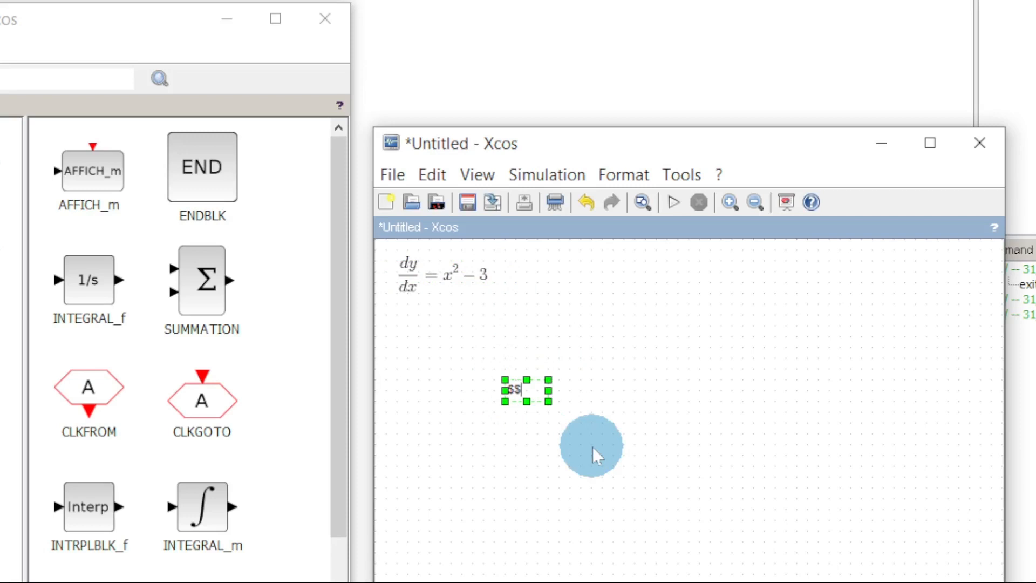
{"action": "key", "text": "Left"}
{"action": "type", "text": "y(x) = \frac{}{}"}
Complete the second annotation's LaTeX formula as $y(x) = \frac{x^{3}}{3} - 3 \dot x$
{"action": "key", "text": "Left"}
{"action": "key", "text": "Left"}
{"action": "key", "text": "Left"}
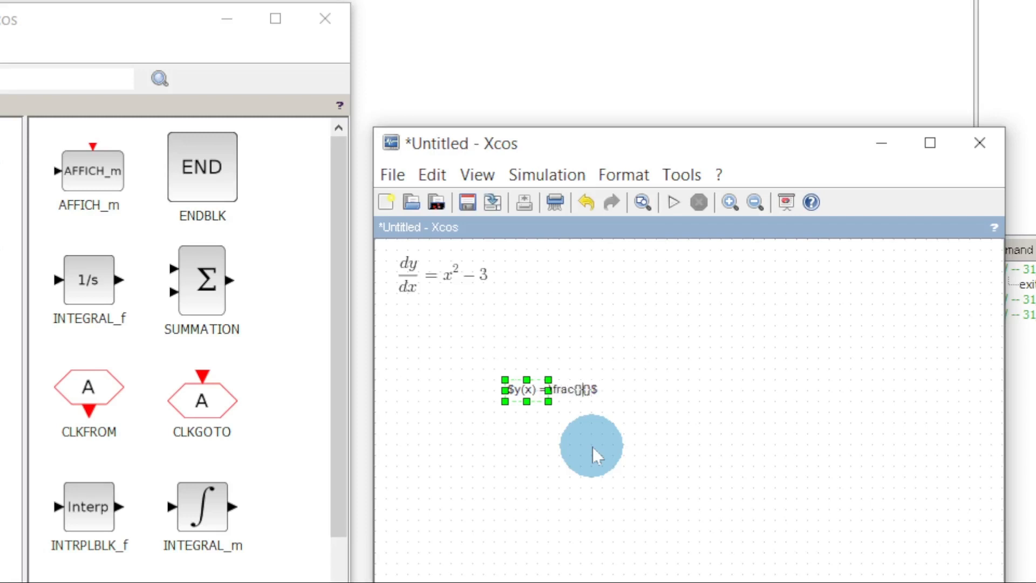
{"action": "type", "text": "x^{}"}
{"action": "key", "text": "Left"}
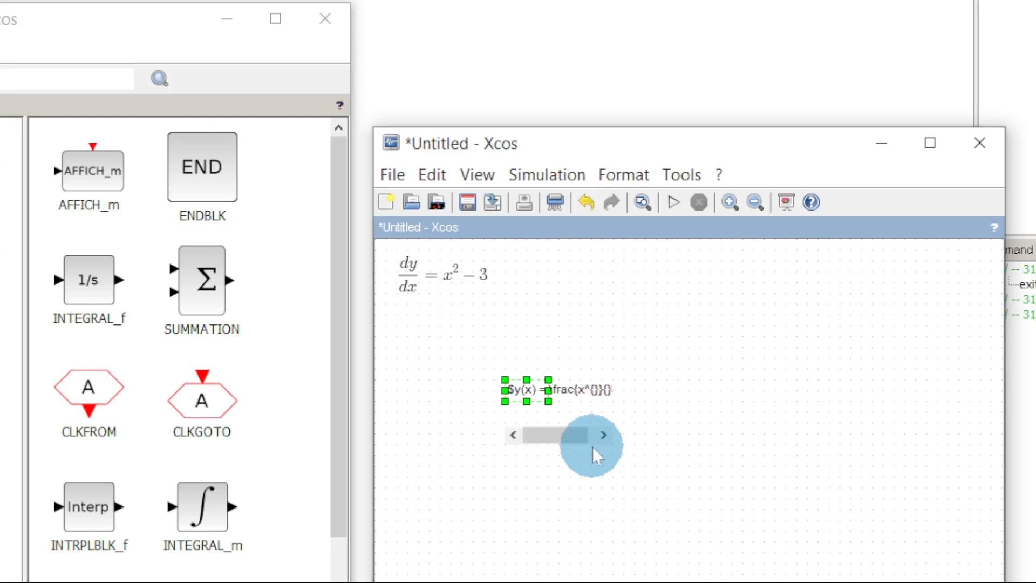
{"action": "type", "text": "3}}{"}
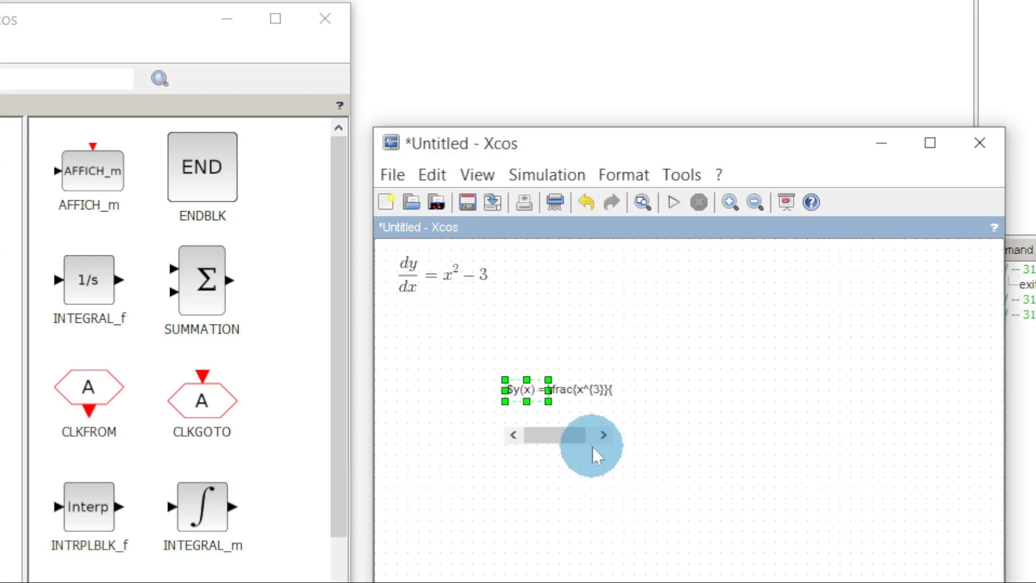
{"action": "type", "text": "3"}
{"action": "type", "text": "} - "}
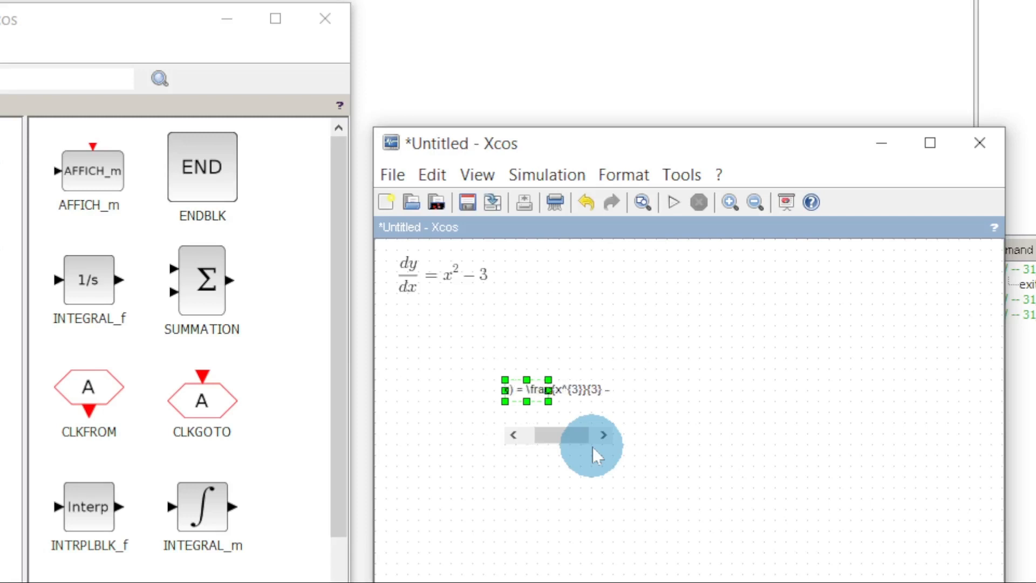
{"action": "type", "text": "3"}
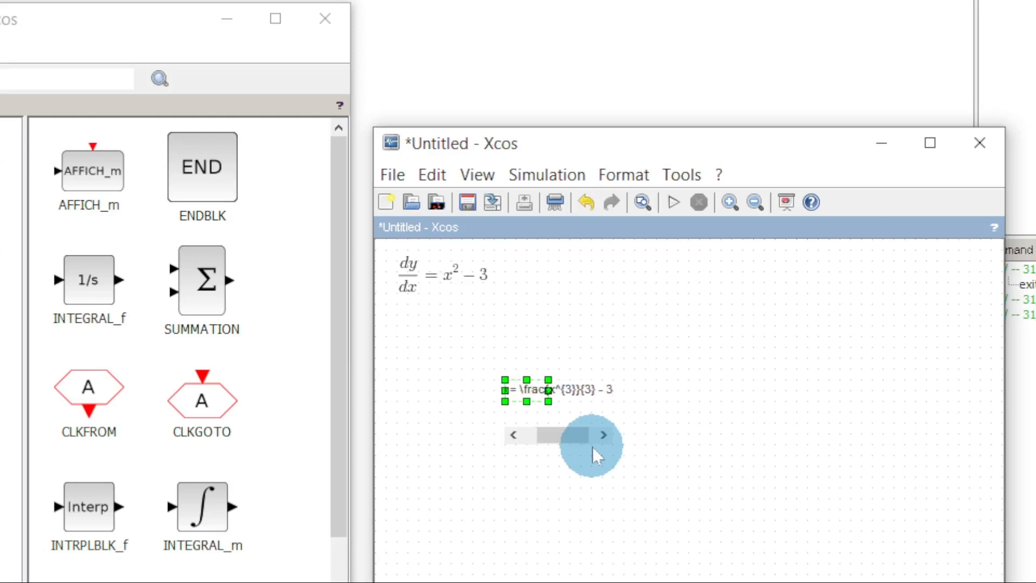
{"action": "type", "text": " \\dot"}
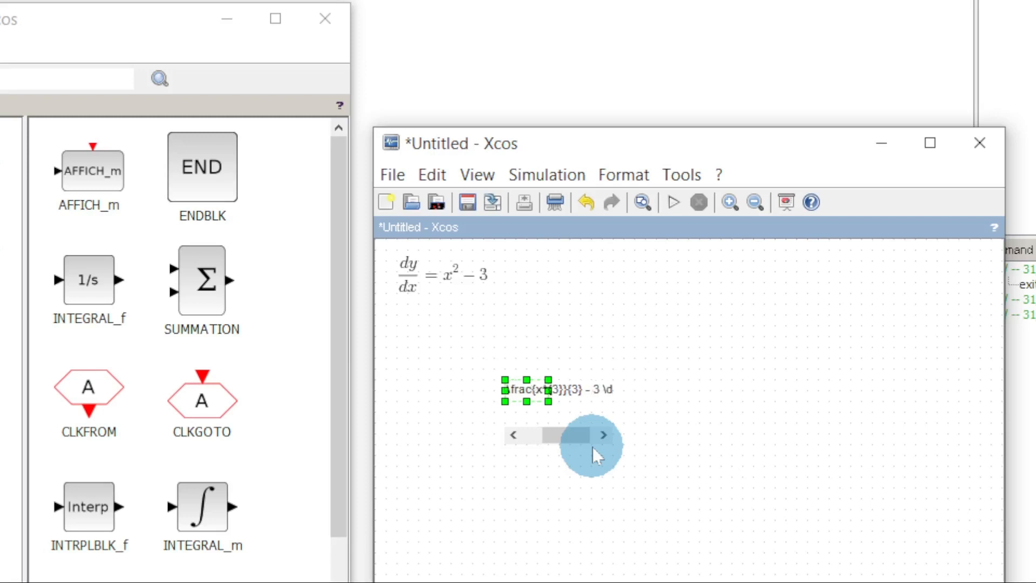
{"action": "type", "text": " x"}
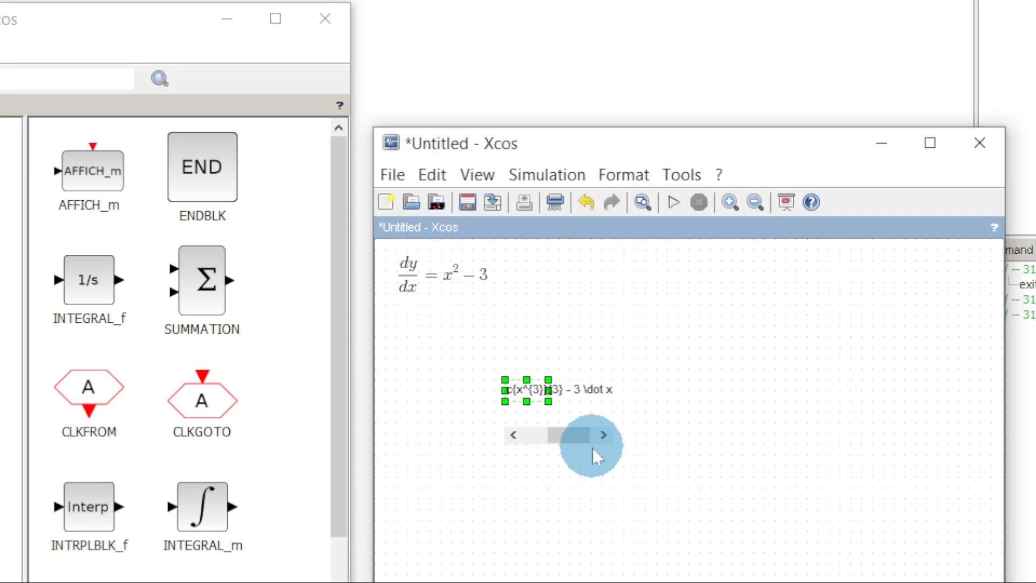
{"action": "left_click", "coordinate": [678, 555]}
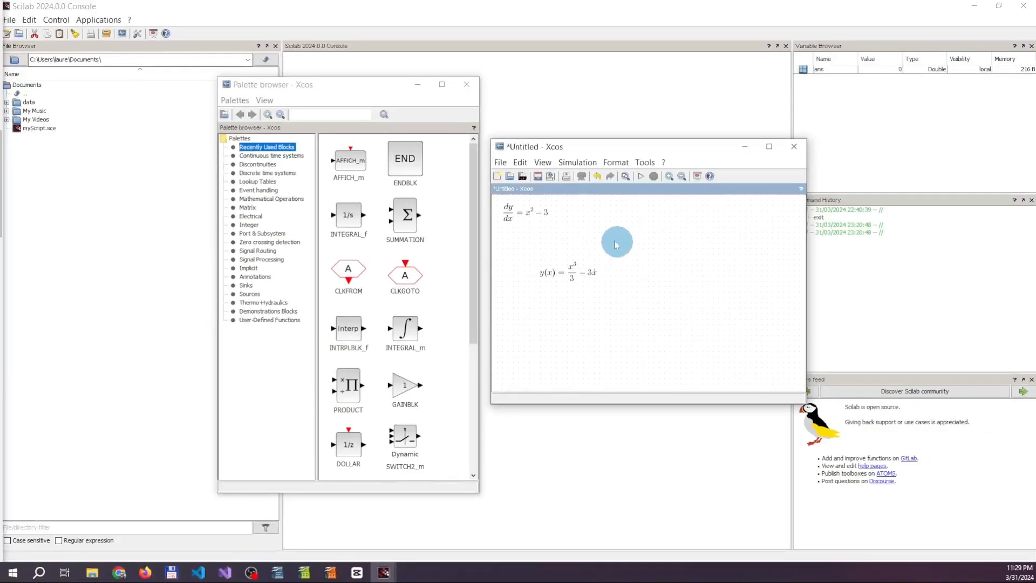
Shift the dy/dx equation slightly to the right and move the y(x) formula up directly beneath it
{"action": "left_click_drag", "start_coordinate": [533, 221], "coordinate": [547, 213]}
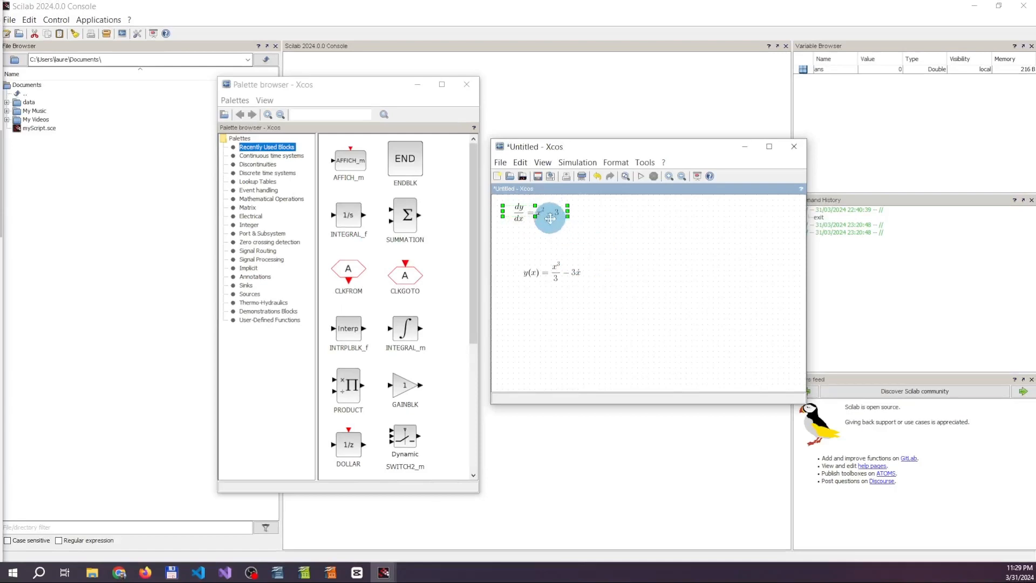
{"action": "left_click_drag", "start_coordinate": [559, 270], "coordinate": [553, 240]}
{"action": "left_click", "coordinate": [636, 264]}
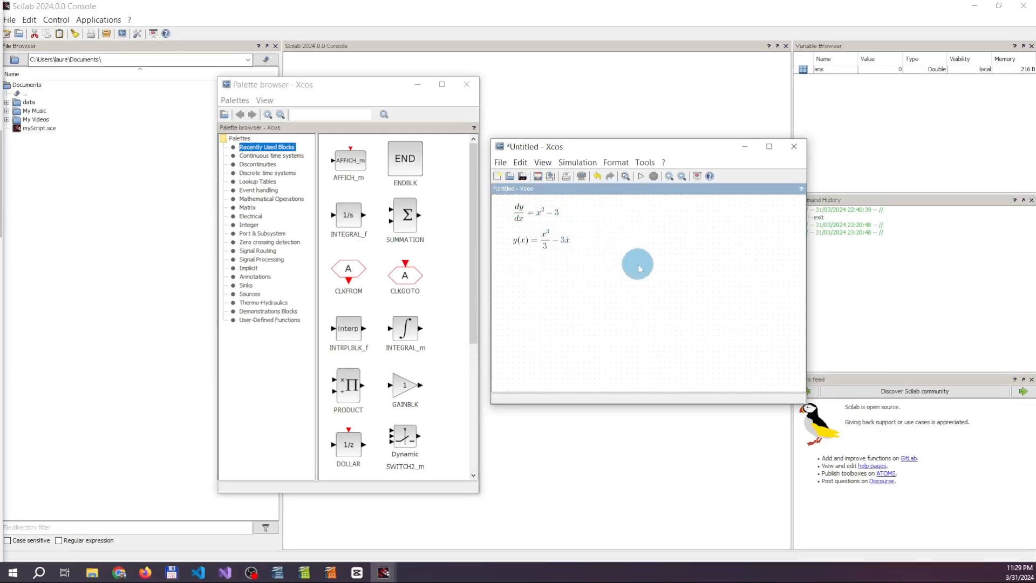
Add the text label "Differential equation" beside the dy/dx equation
{"action": "left_click", "coordinate": [596, 219]}
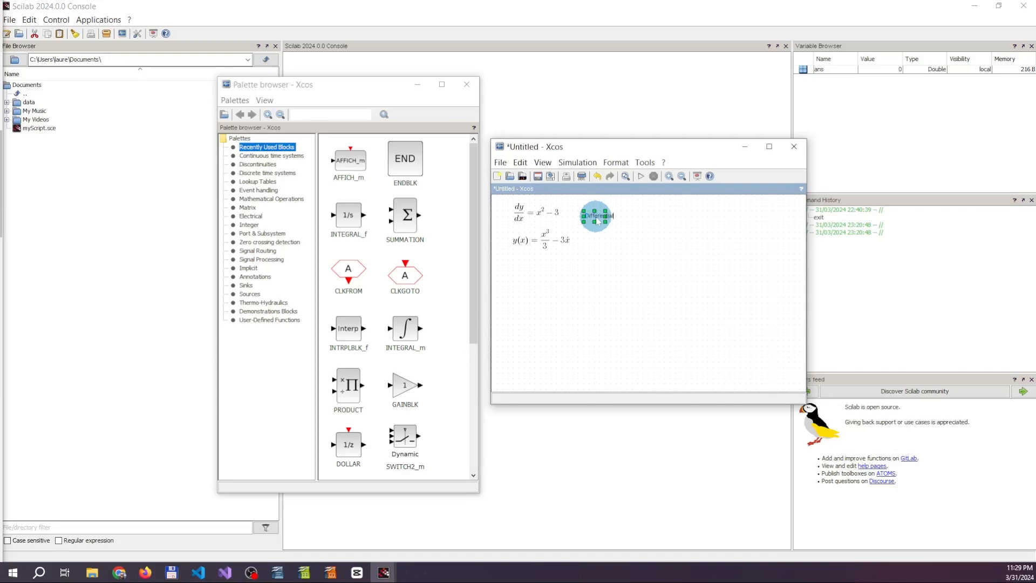
{"action": "type", "text": "on"}
{"action": "left_click", "coordinate": [627, 262]}
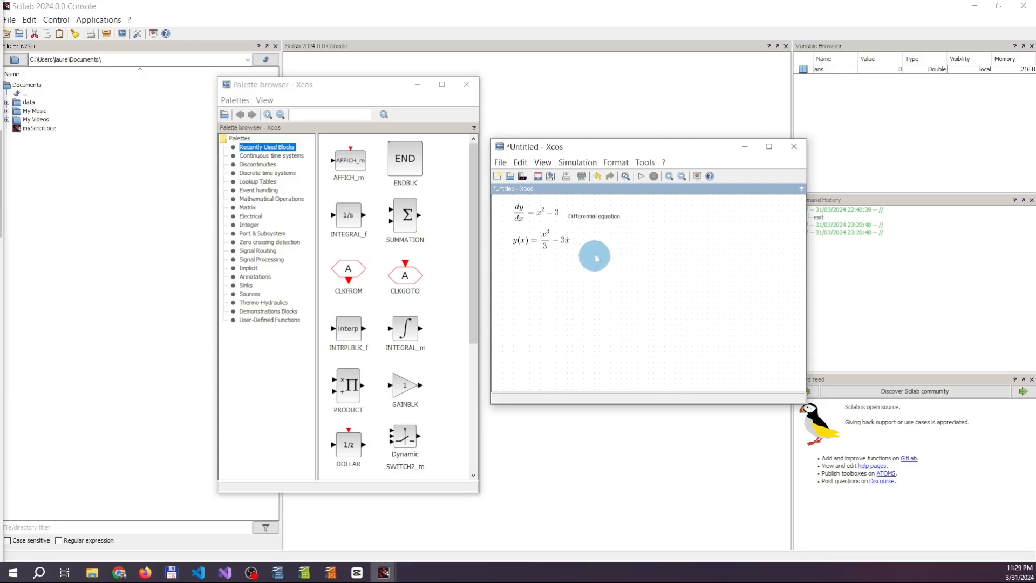
Add the text label "Analitycal solution" beside the y(x) formula
{"action": "double_click", "coordinate": [608, 246]}
{"action": "double_click", "coordinate": [610, 250]}
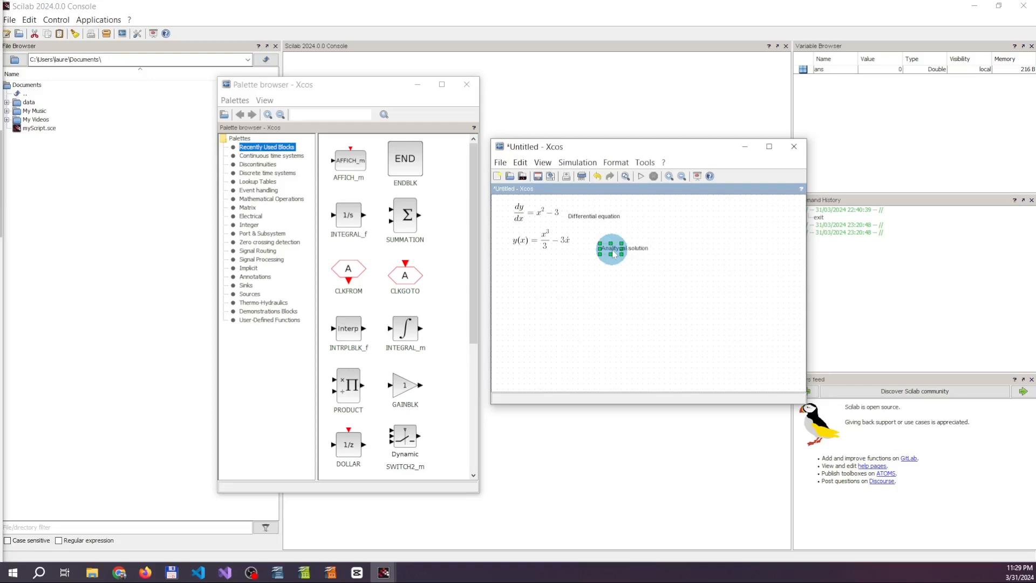
{"action": "left_click", "coordinate": [617, 286]}
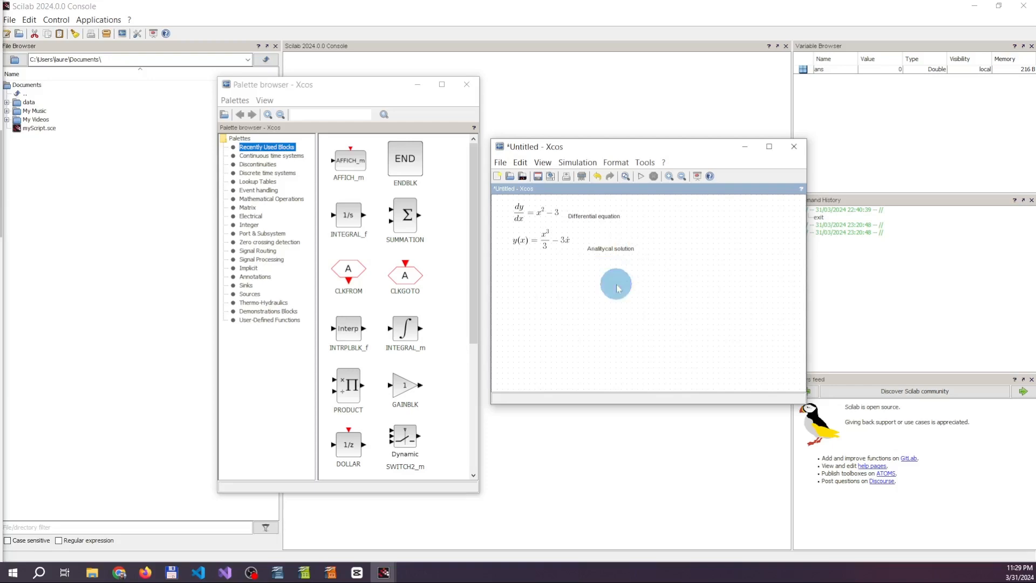
Place both formulas to the right of their text labels, align the second label, and correct its text to "Analytical solution"
{"action": "left_click_drag", "start_coordinate": [542, 214], "coordinate": [661, 220]}
{"action": "left_click_drag", "start_coordinate": [605, 251], "coordinate": [663, 242]}
{"action": "left_click", "coordinate": [551, 266]}
{"action": "left_click", "coordinate": [662, 282]}
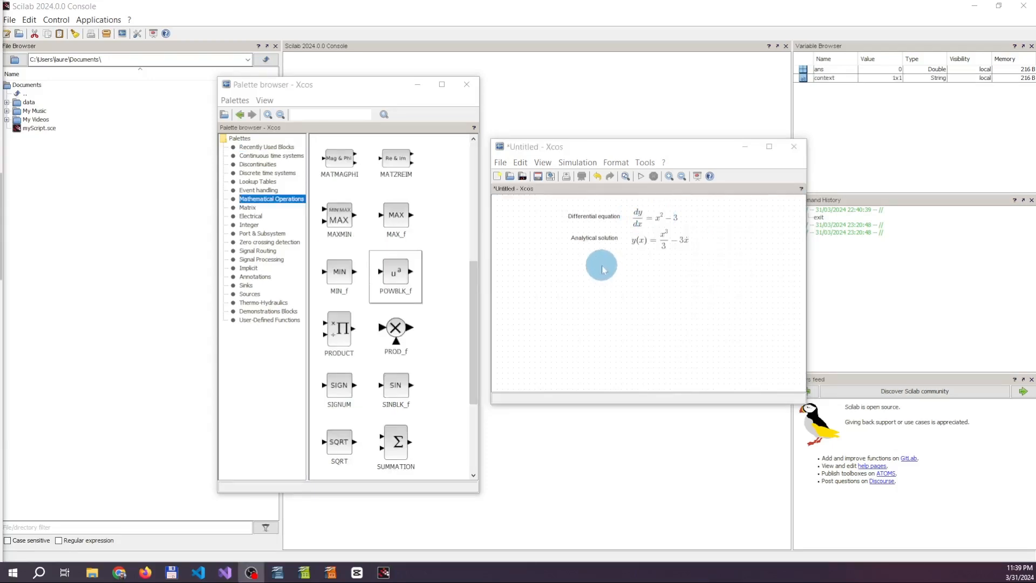
{"action": "left_click", "coordinate": [594, 238]}
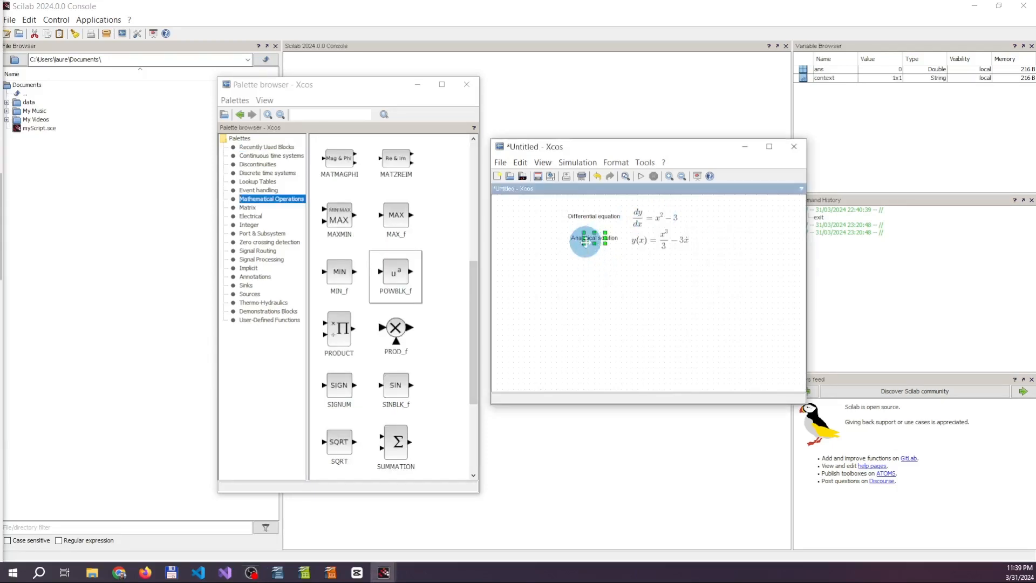
{"action": "left_click", "coordinate": [595, 278]}
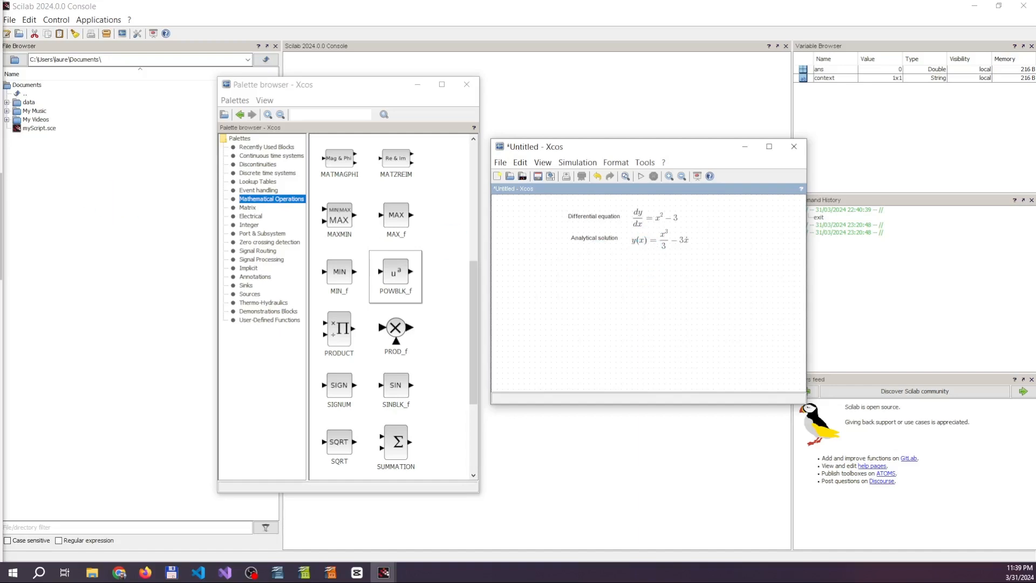
{"action": "key", "text": "alt+Tab"}
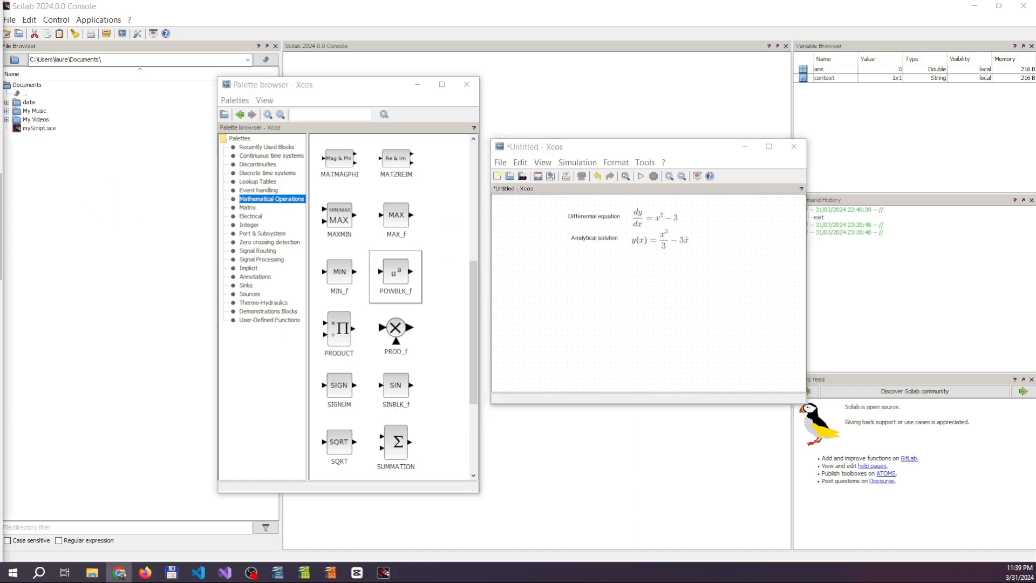
{"action": "left_click", "coordinate": [556, 377]}
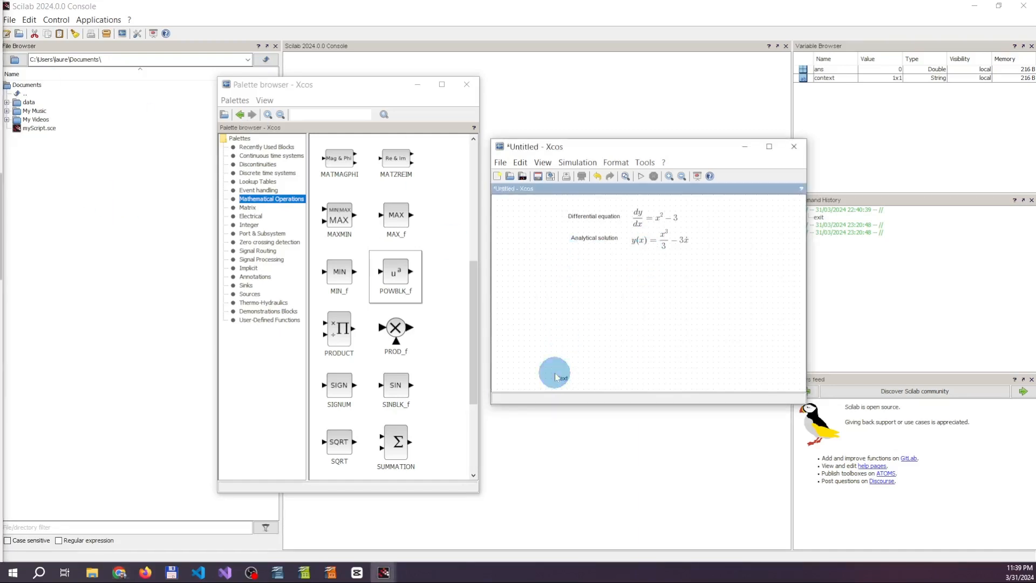
{"action": "left_click", "coordinate": [560, 379]}
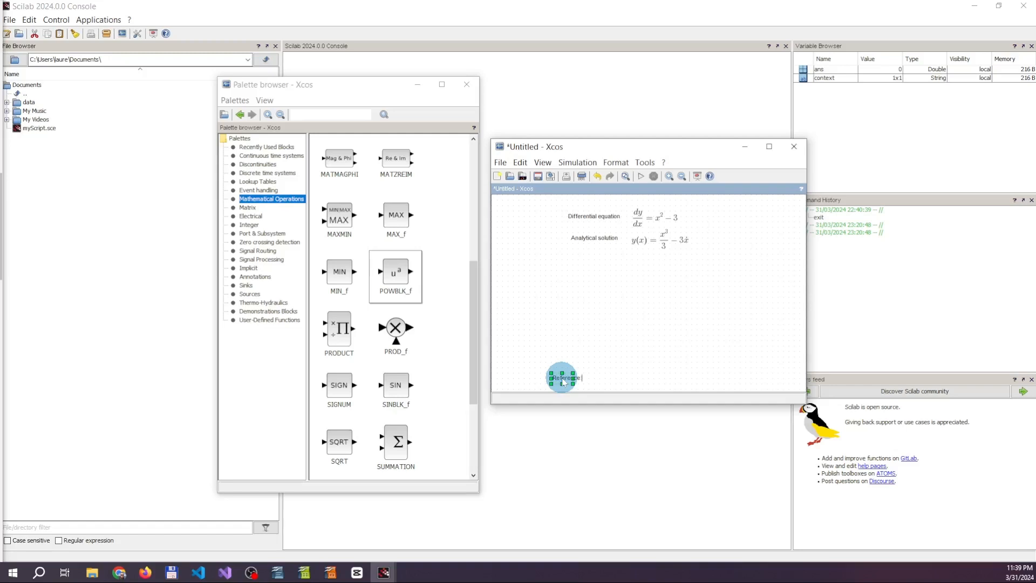
{"action": "left_click", "coordinate": [609, 332]}
{"action": "left_click", "coordinate": [619, 380]}
{"action": "left_click_drag", "start_coordinate": [619, 379], "coordinate": [630, 379]}
{"action": "left_click", "coordinate": [630, 343]}
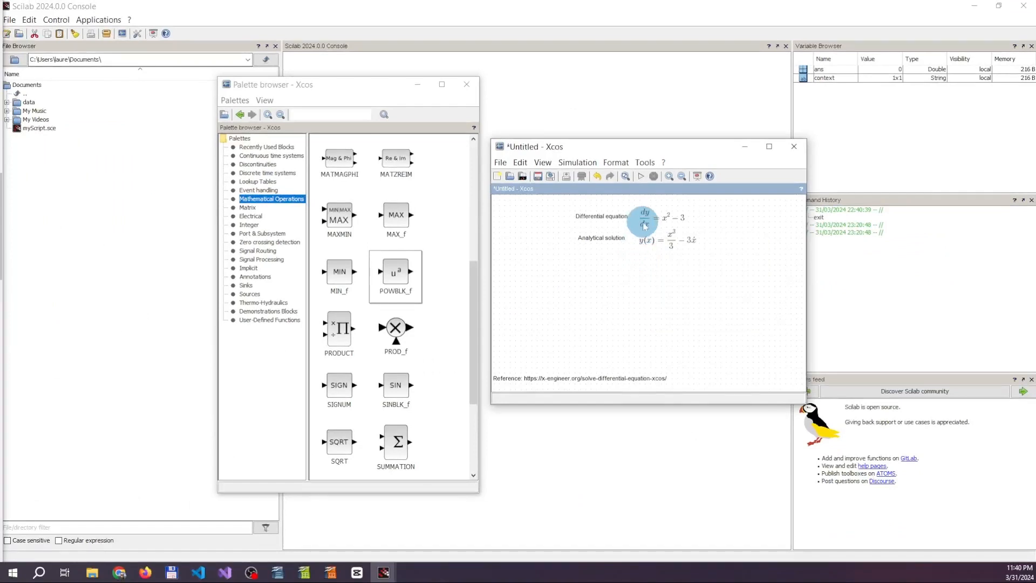
Add an INTEGRAL_f block from the continuous time systems blocks and place it below the "Analytical solution" label
{"action": "mouse_move", "coordinate": [650, 225]}
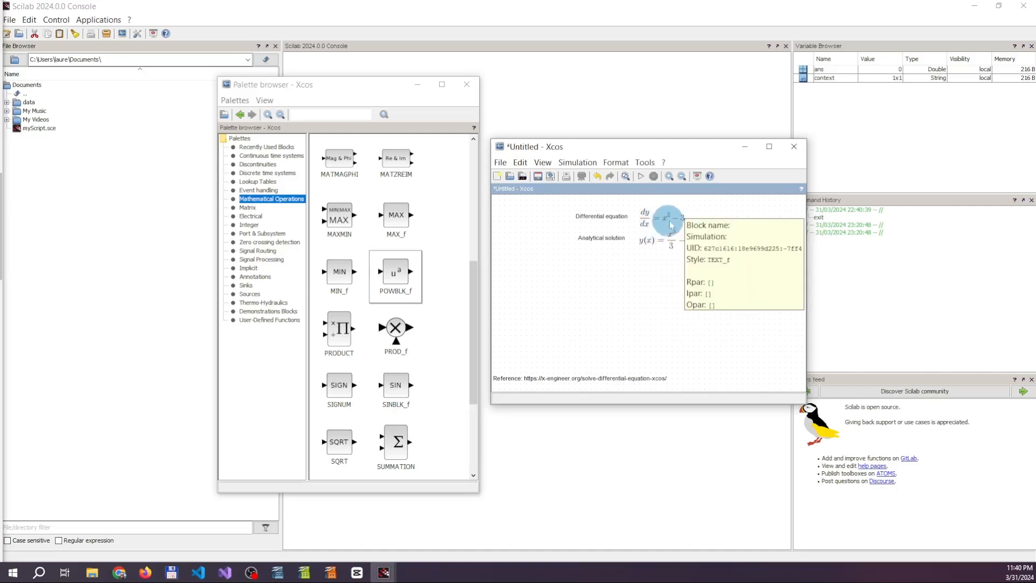
{"action": "left_click_drag", "start_coordinate": [473, 290], "coordinate": [471, 215]}
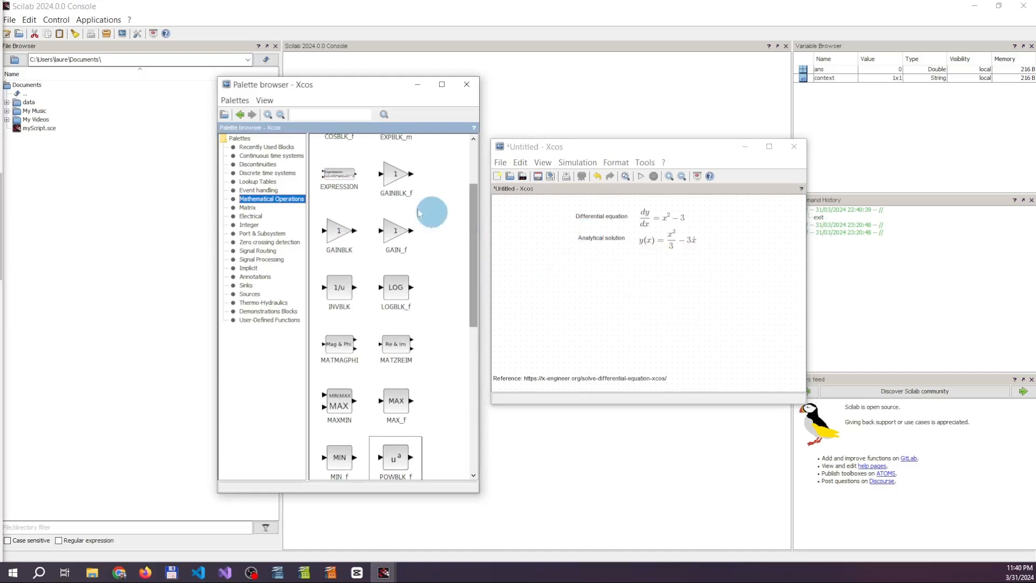
{"action": "left_click", "coordinate": [268, 157]}
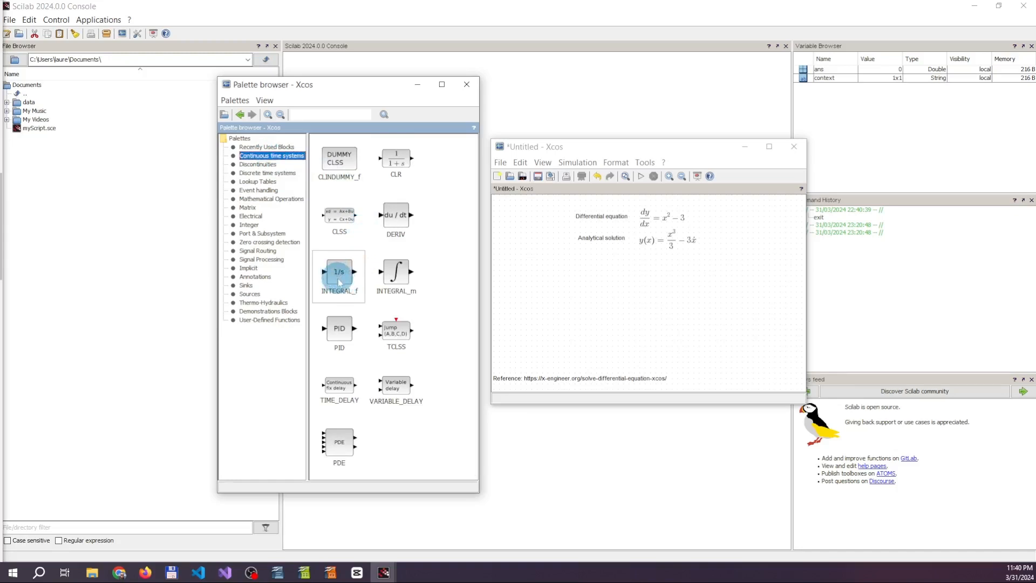
{"action": "right_click", "coordinate": [339, 281]}
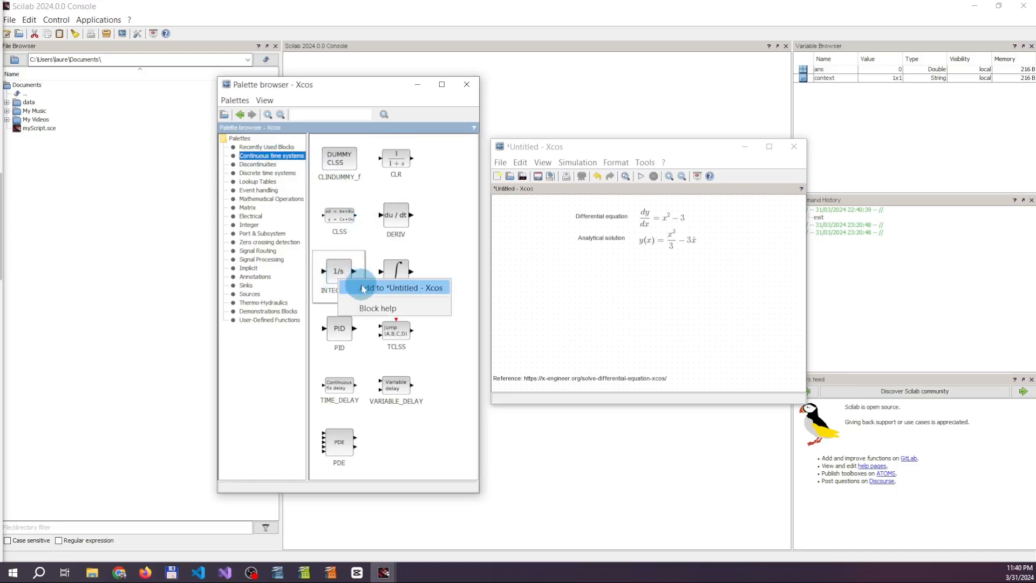
{"action": "left_click", "coordinate": [364, 289]}
{"action": "left_click_drag", "start_coordinate": [517, 217], "coordinate": [606, 275]}
{"action": "left_click", "coordinate": [620, 326]}
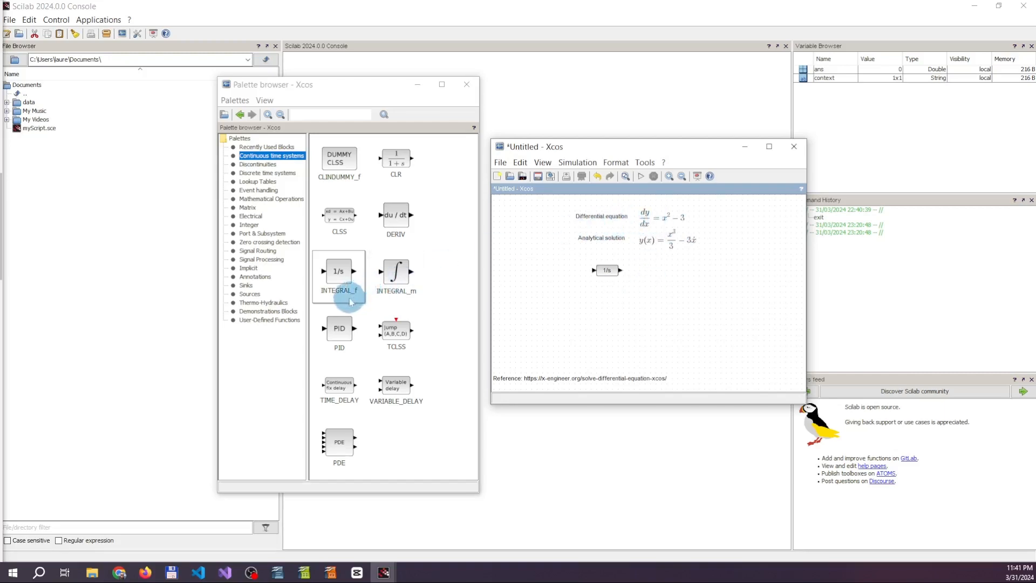
Add a TIME_f source block and place it level with the integrator, near the diagram's left edge
{"action": "left_click", "coordinate": [251, 294]}
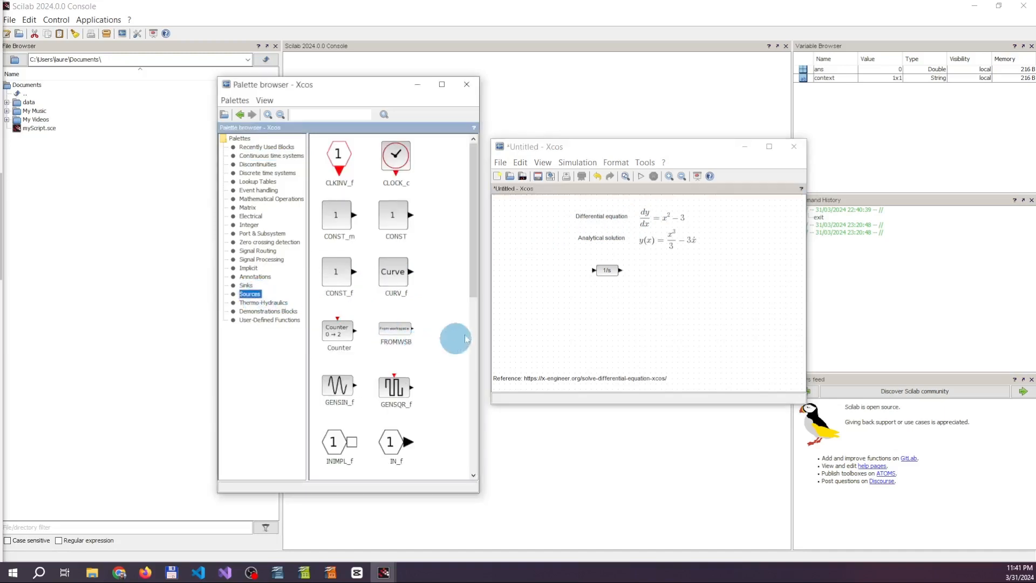
{"action": "left_click_drag", "start_coordinate": [474, 273], "coordinate": [481, 430]}
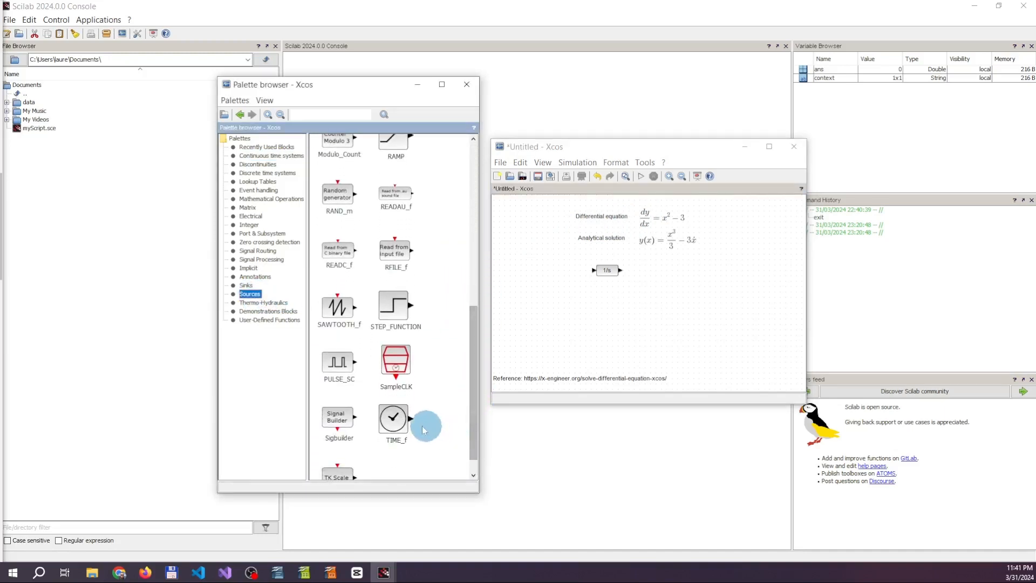
{"action": "left_click", "coordinate": [398, 420]}
{"action": "right_click", "coordinate": [398, 423]}
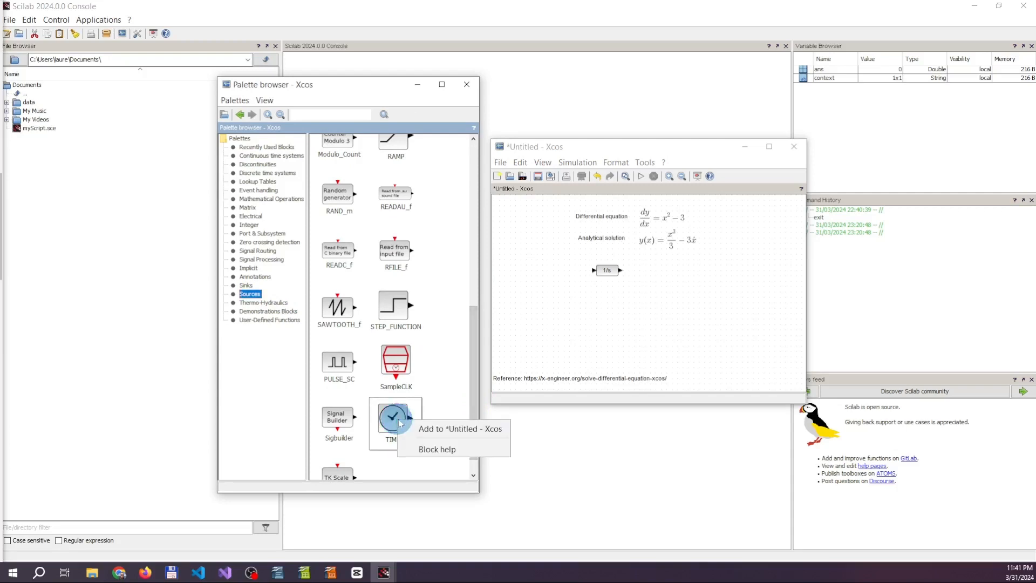
{"action": "left_click", "coordinate": [424, 430]}
{"action": "left_click", "coordinate": [523, 228]}
{"action": "left_click_drag", "start_coordinate": [515, 211], "coordinate": [510, 267]}
{"action": "left_click", "coordinate": [541, 300]}
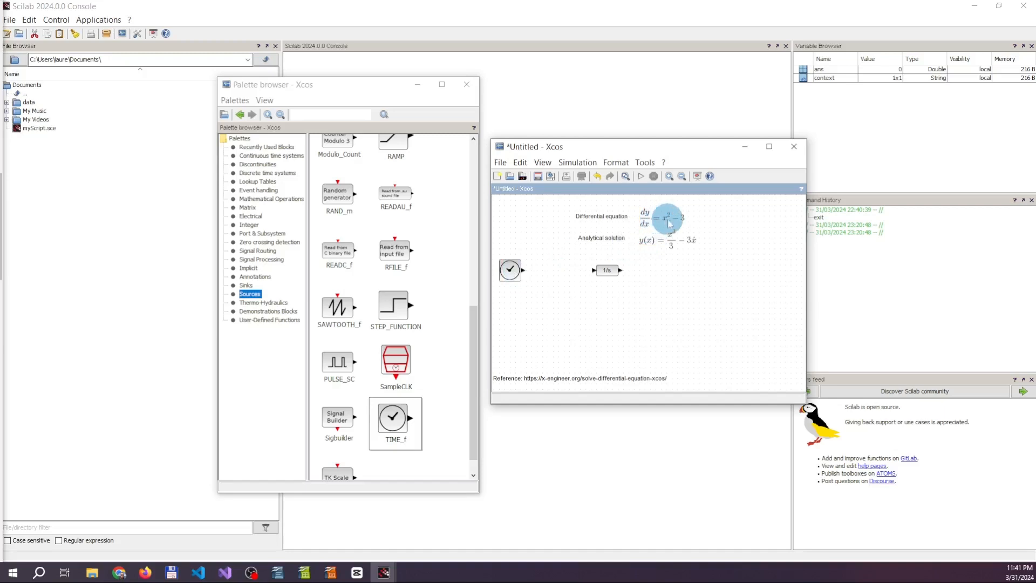
{"action": "left_click", "coordinate": [588, 317]}
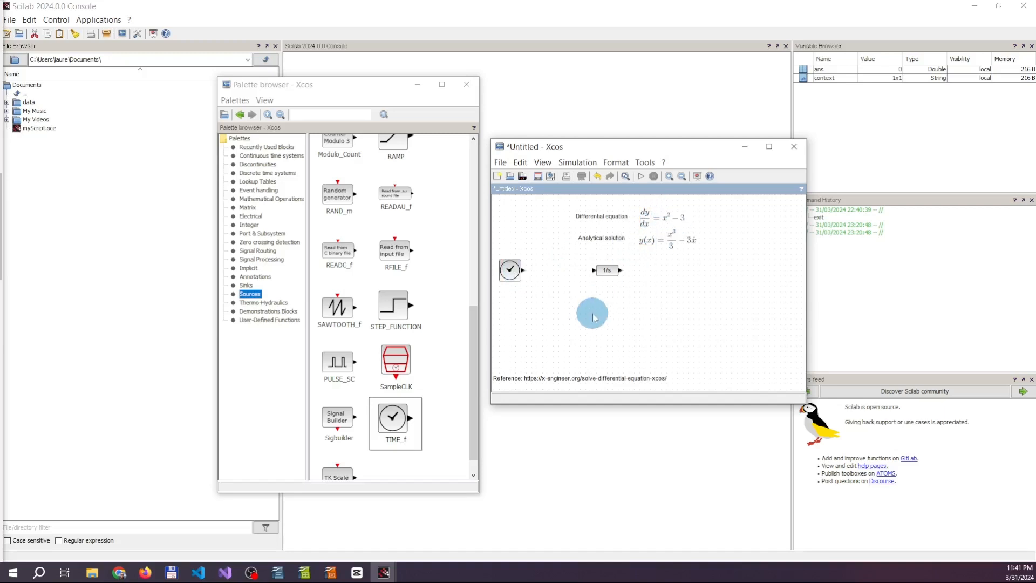
{"action": "left_click", "coordinate": [511, 273]}
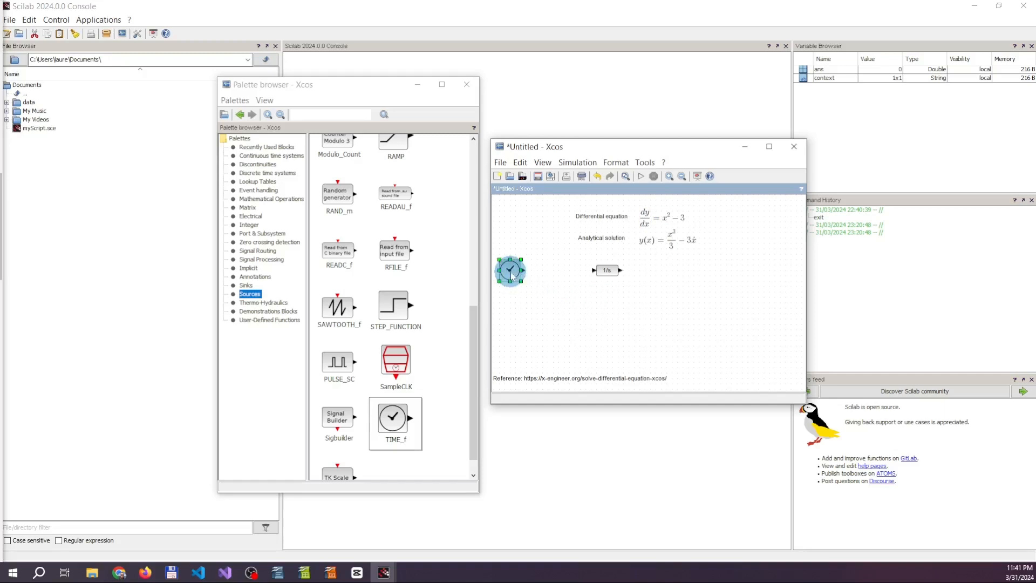
{"action": "left_click", "coordinate": [529, 273]}
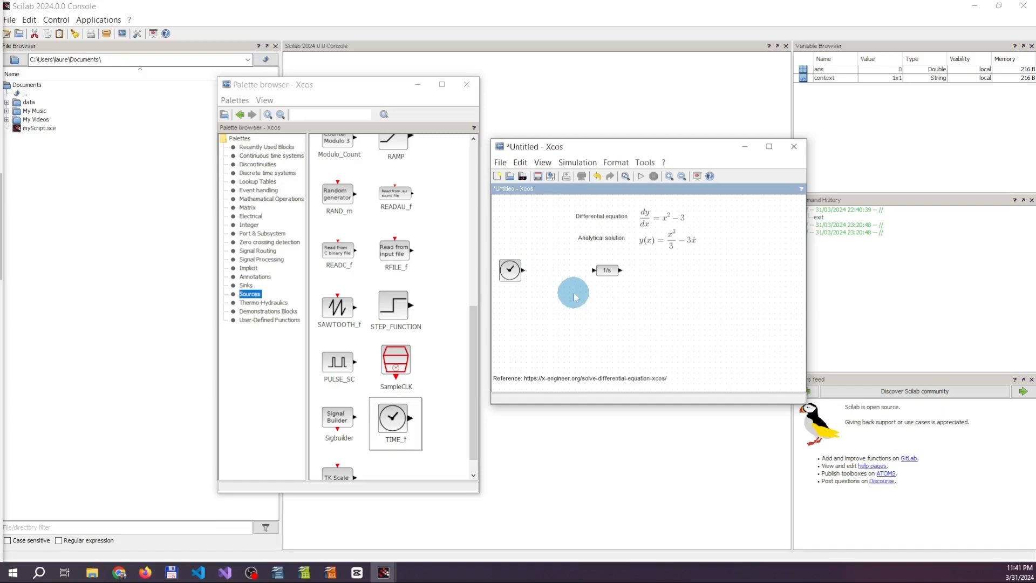
Add a POWBLK_f block from the mathematical operations and place it between the time source and the integrator
{"action": "left_click", "coordinate": [264, 199]}
{"action": "scroll", "coordinate": [446, 294], "scroll_direction": "down", "scroll_amount": 3}
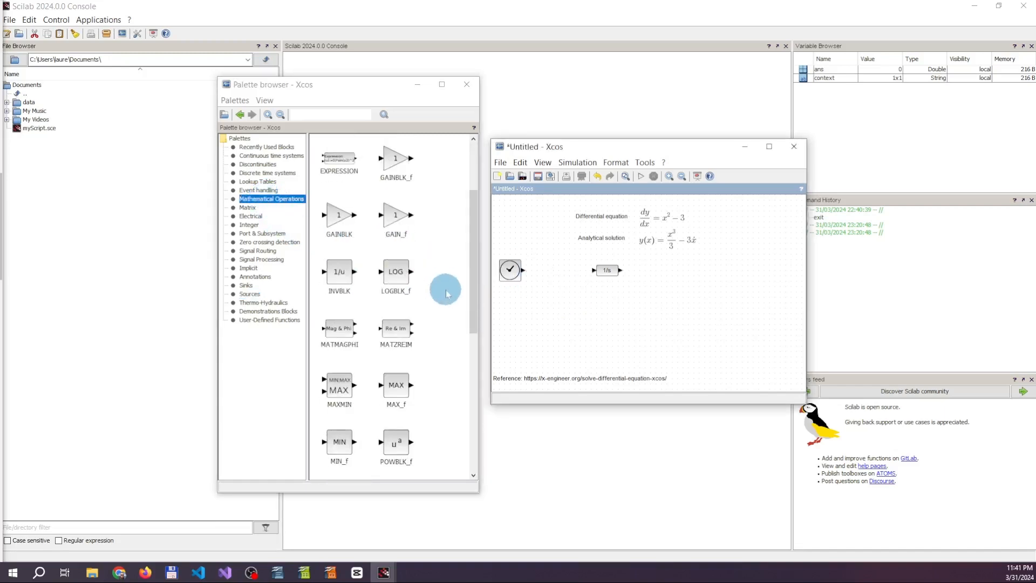
{"action": "scroll", "coordinate": [446, 291], "scroll_direction": "down", "scroll_amount": 3}
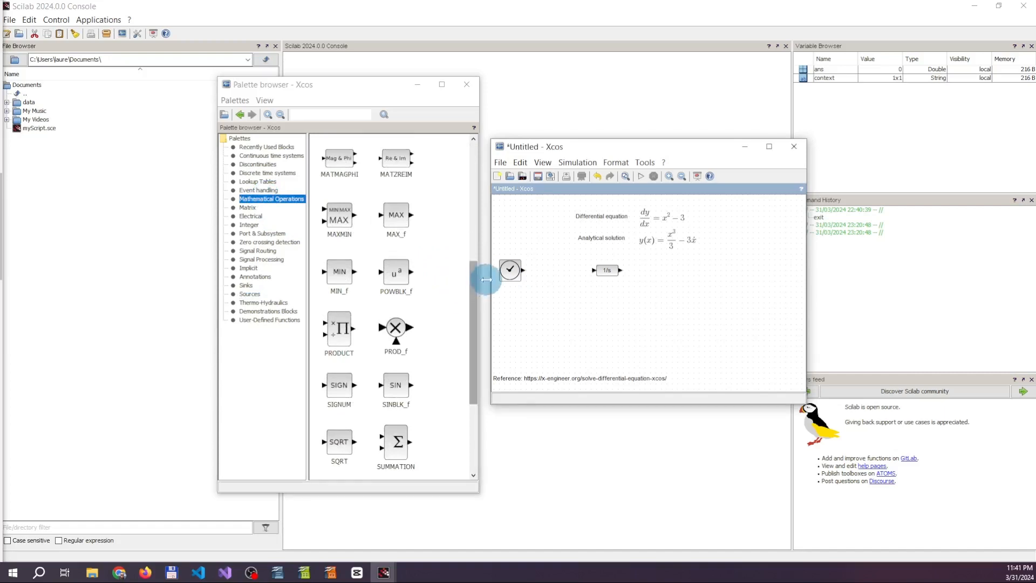
{"action": "left_click", "coordinate": [404, 276]}
{"action": "right_click", "coordinate": [404, 276]}
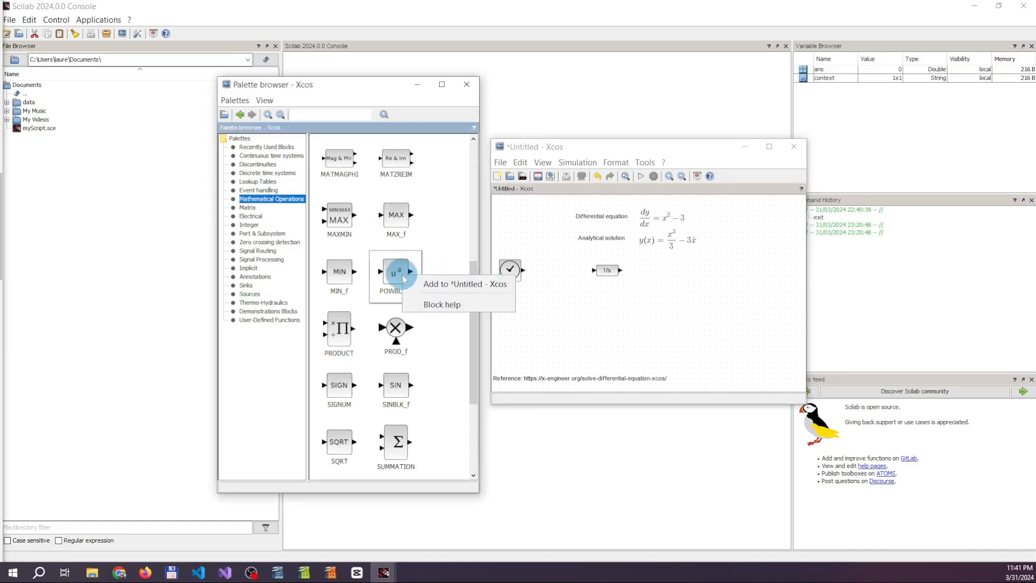
{"action": "left_click", "coordinate": [427, 273]}
{"action": "left_click", "coordinate": [517, 241]}
{"action": "left_click_drag", "start_coordinate": [513, 209], "coordinate": [553, 270]}
{"action": "left_click", "coordinate": [572, 297]}
{"action": "left_click", "coordinate": [559, 297]}
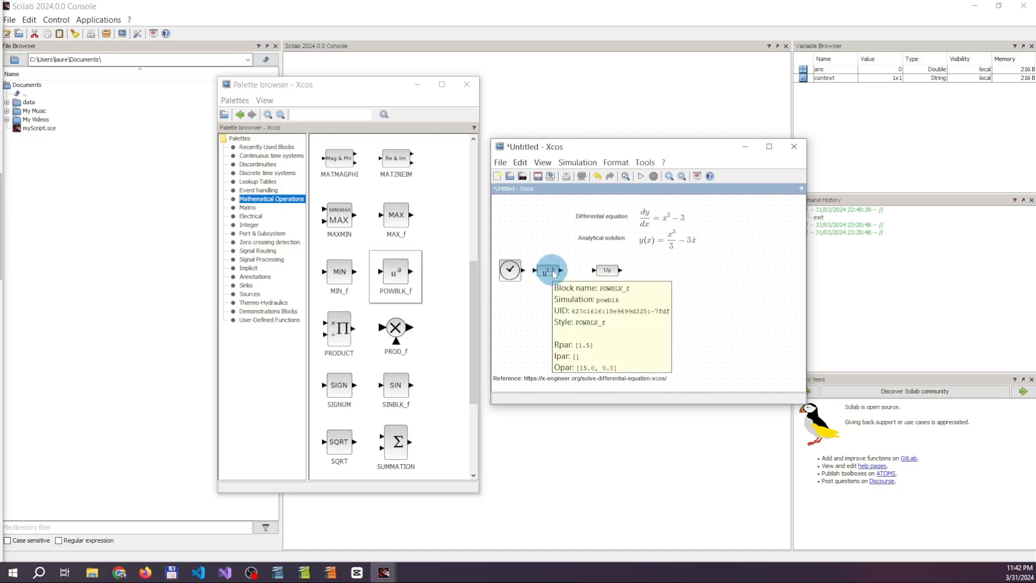
Set the power block to raise its input to the power of 2
{"action": "double_click", "coordinate": [553, 273]}
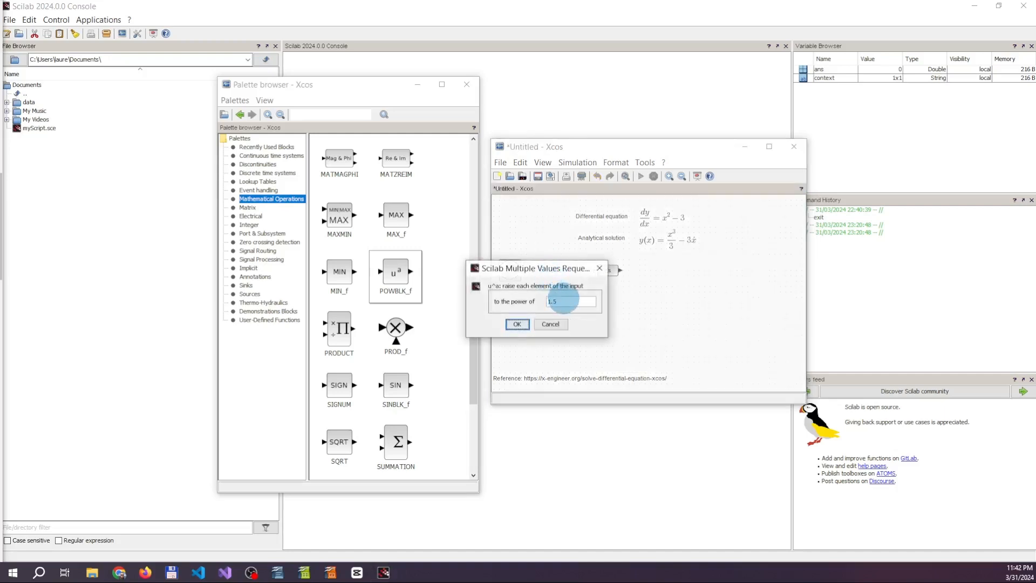
{"action": "type", "text": "2"}
{"action": "left_click", "coordinate": [517, 324]}
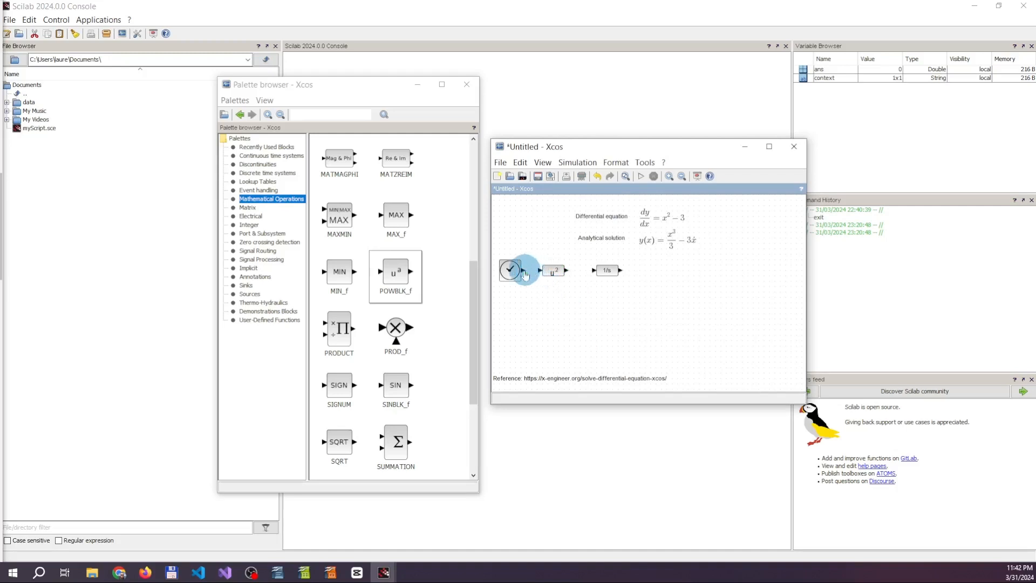
Connect the time source's output to the power block's input
{"action": "left_click_drag", "start_coordinate": [527, 273], "coordinate": [538, 273]}
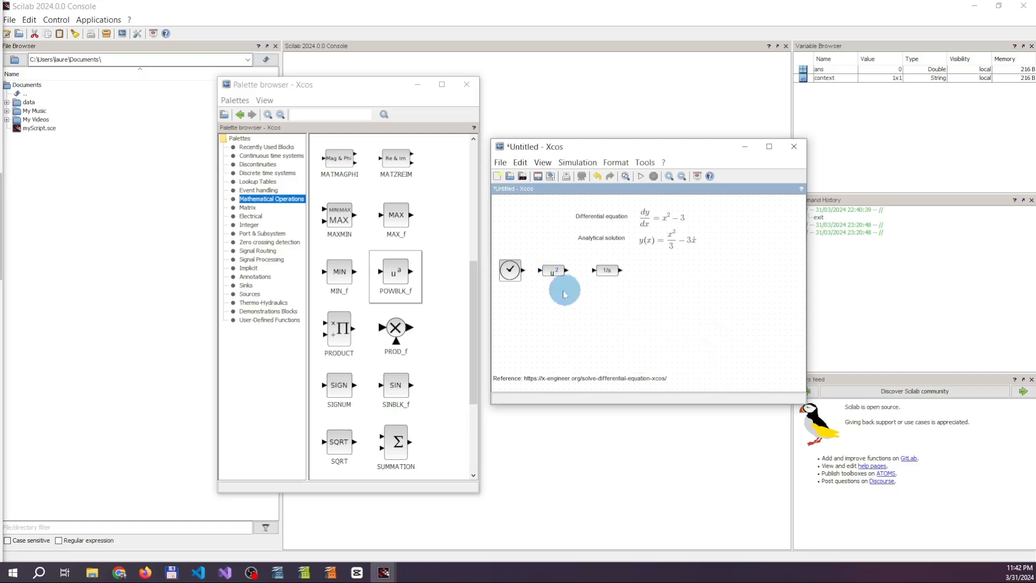
{"action": "left_click_drag", "start_coordinate": [523, 273], "coordinate": [540, 271]}
{"action": "left_click", "coordinate": [544, 311]}
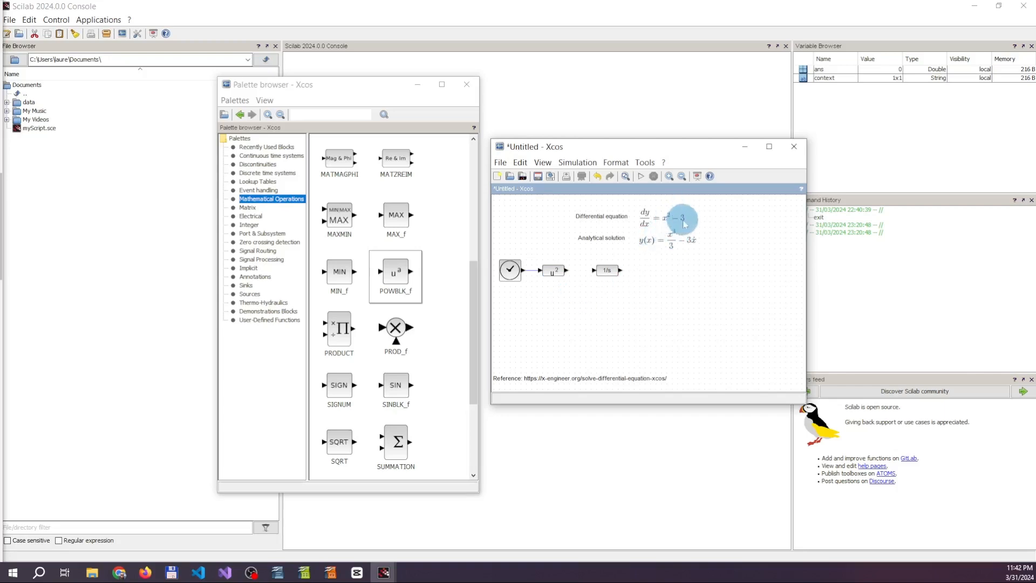
Add a SUMMATION block from the mathematical operations and place it below the integrator
{"action": "left_click_drag", "start_coordinate": [473, 313], "coordinate": [474, 326]}
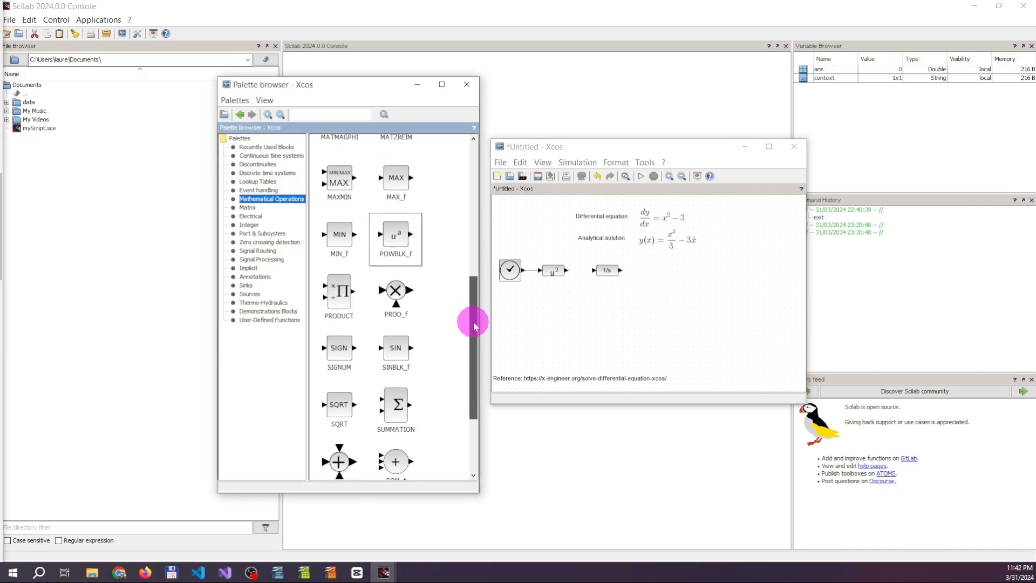
{"action": "left_click", "coordinate": [401, 411]}
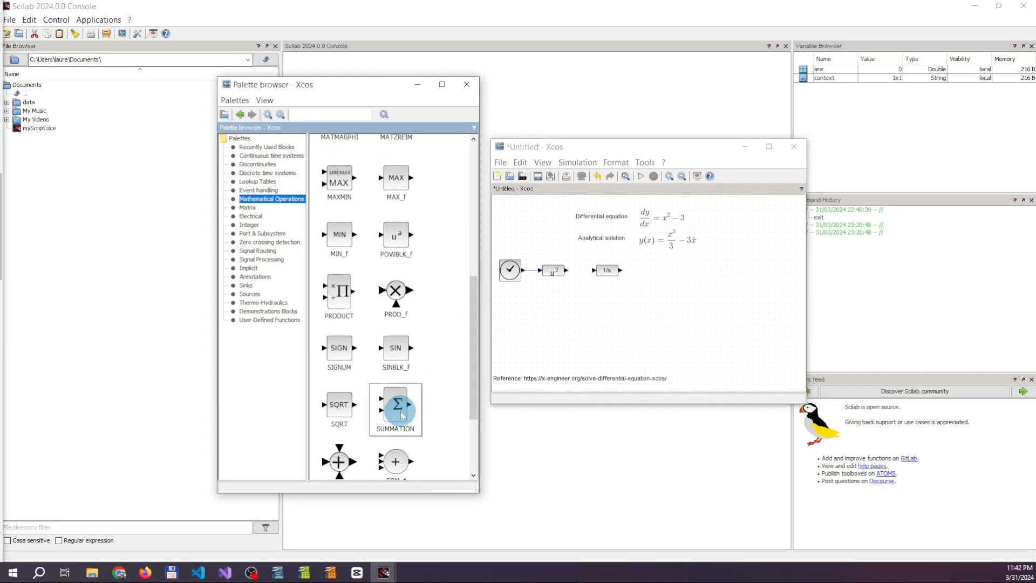
{"action": "right_click", "coordinate": [401, 414]}
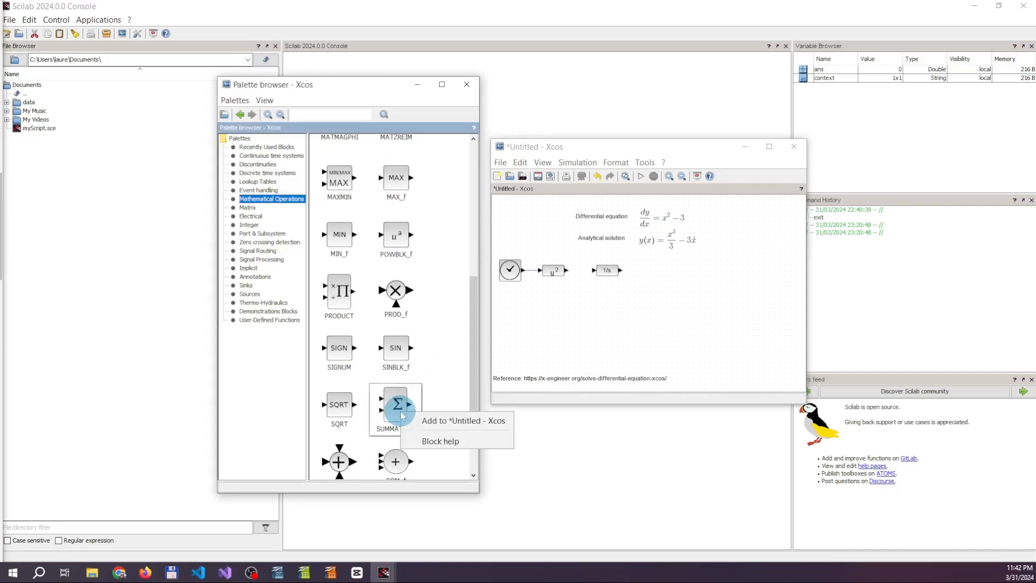
{"action": "left_click", "coordinate": [471, 426]}
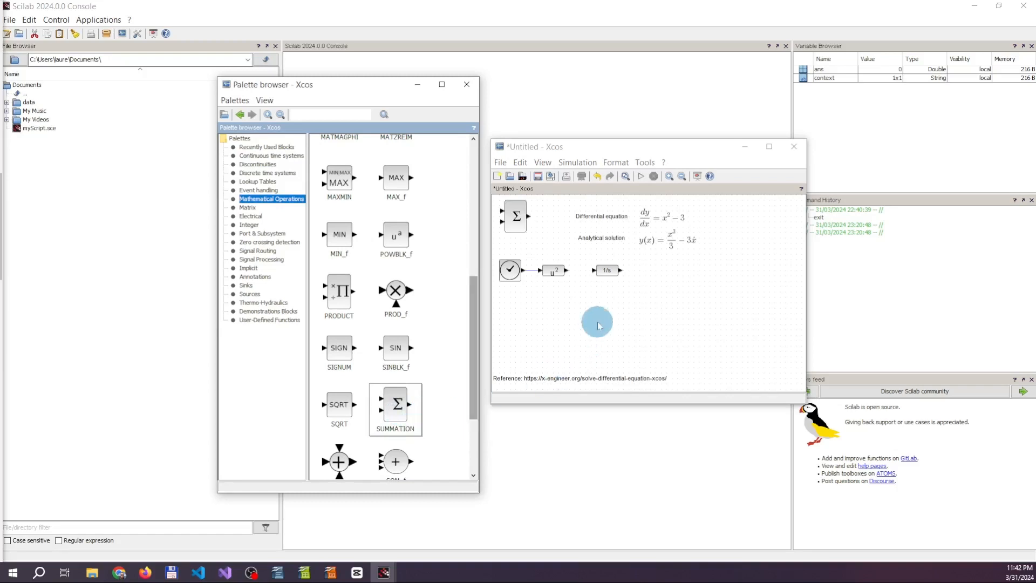
{"action": "left_click_drag", "start_coordinate": [517, 218], "coordinate": [604, 309]}
{"action": "left_click", "coordinate": [618, 323]}
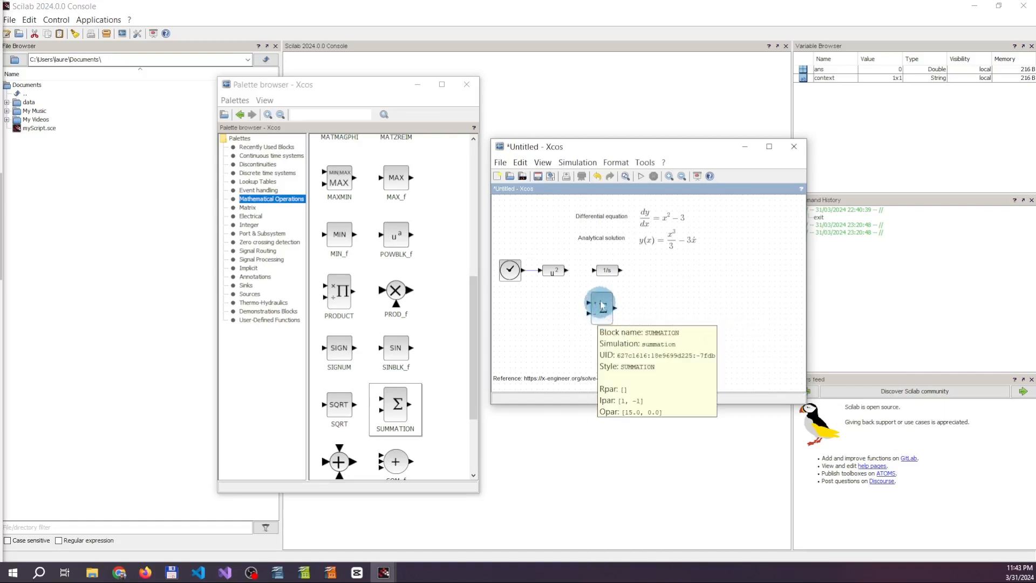
Set the SUMMATION block's sign vector to [1;-1]
{"action": "double_click", "coordinate": [602, 301]}
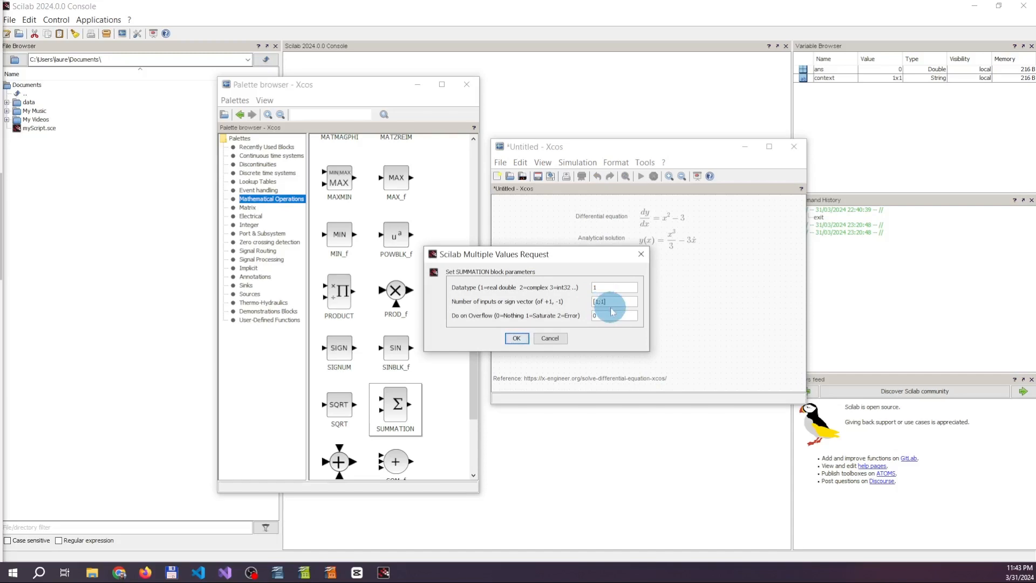
{"action": "left_click", "coordinate": [516, 338]}
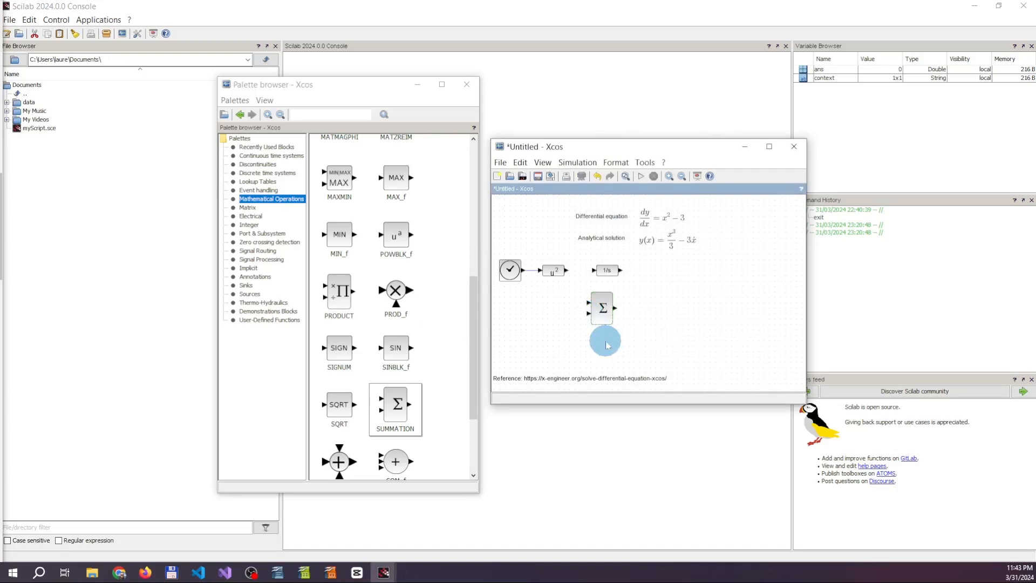
{"action": "double_click", "coordinate": [590, 308]}
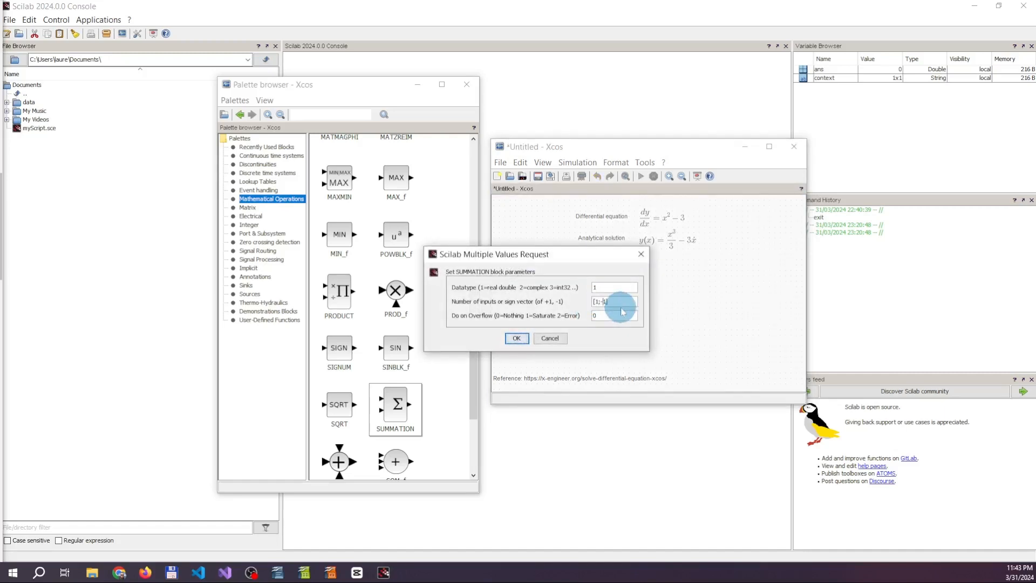
{"action": "left_click", "coordinate": [516, 338]}
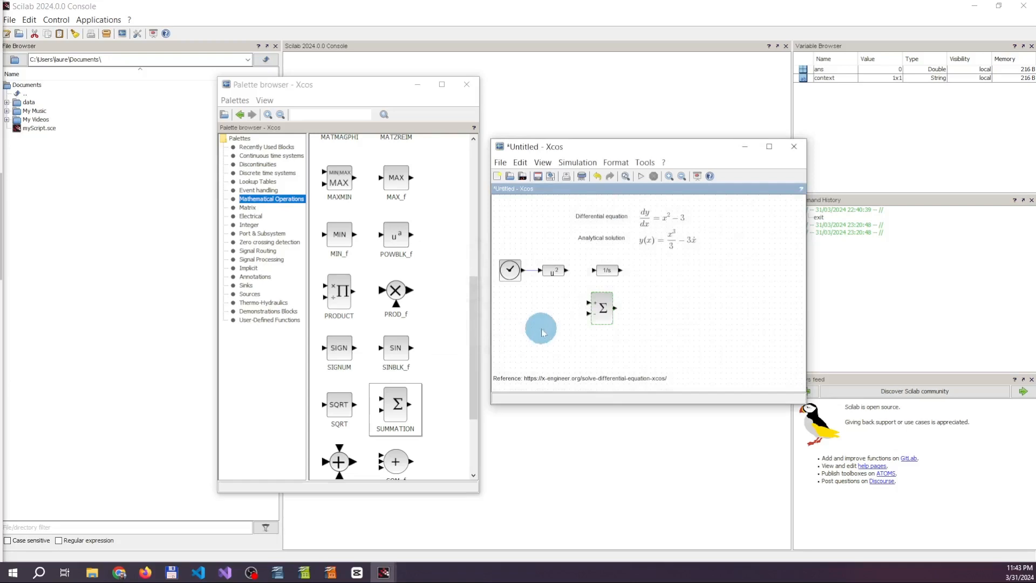
Place the summation block between the power block and the integrator, and connect the power block's output to its positive input
{"action": "left_click_drag", "start_coordinate": [606, 269], "coordinate": [652, 269]}
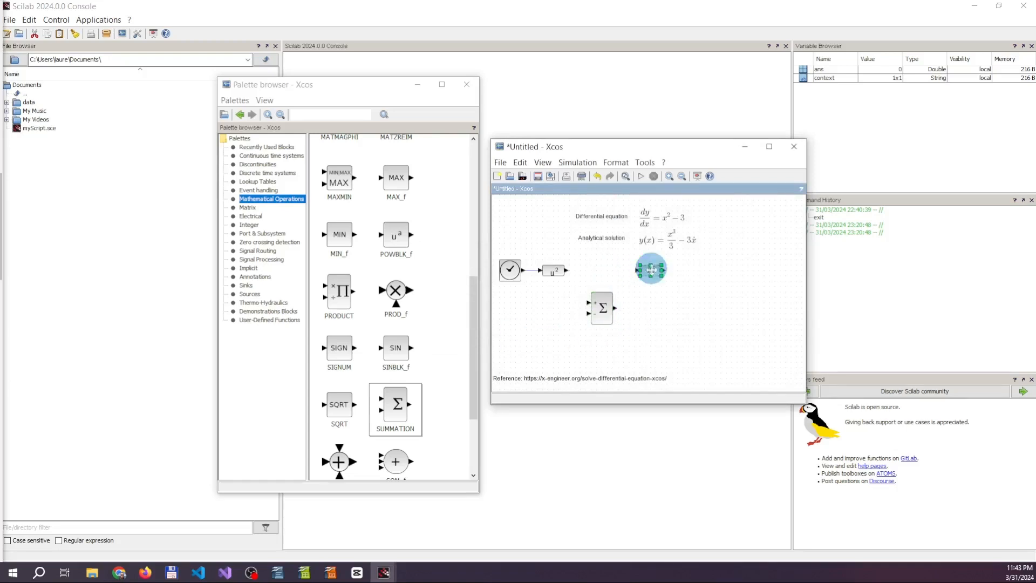
{"action": "left_click_drag", "start_coordinate": [609, 307], "coordinate": [603, 276]}
{"action": "left_click", "coordinate": [613, 326]}
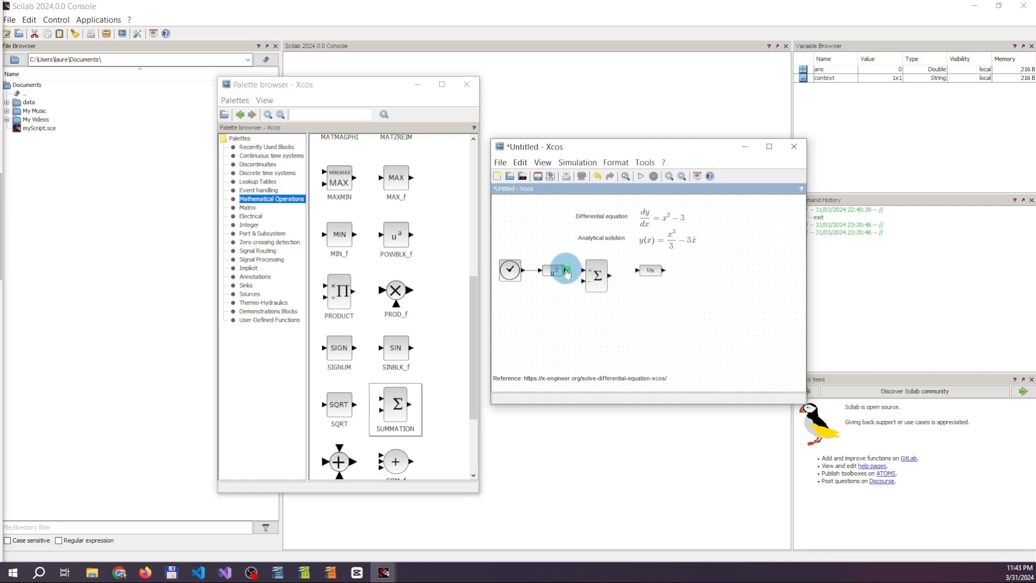
{"action": "left_click_drag", "start_coordinate": [567, 271], "coordinate": [583, 269]}
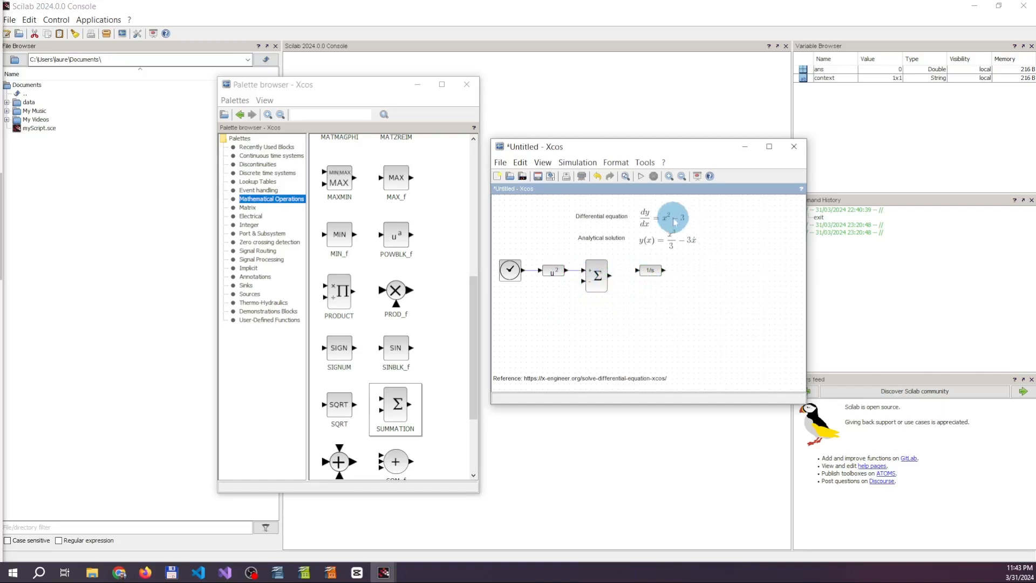
Add a CONST block from the sources and place it below the summation block
{"action": "left_click", "coordinate": [246, 293]}
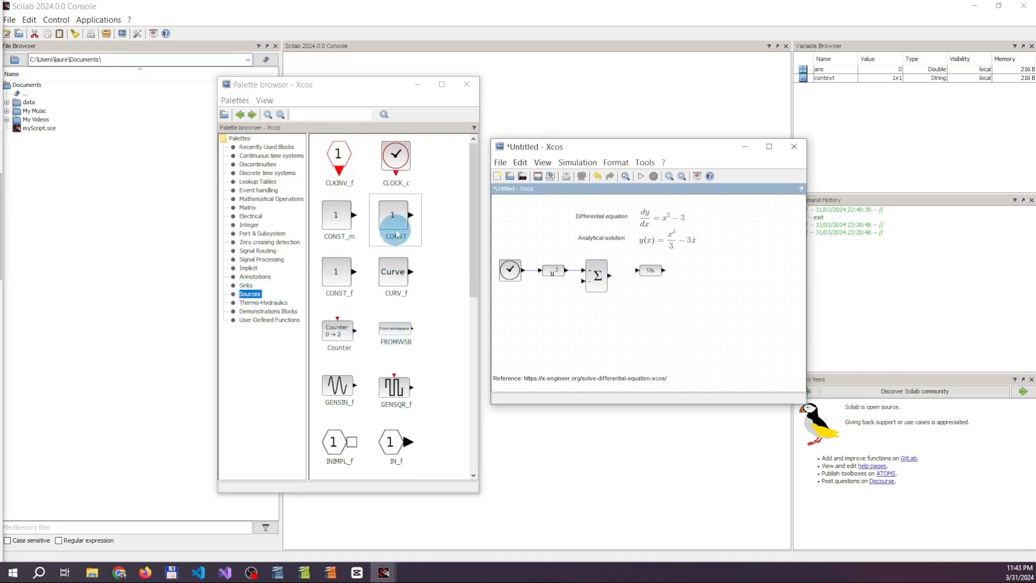
{"action": "right_click", "coordinate": [396, 222]}
{"action": "left_click", "coordinate": [432, 228]}
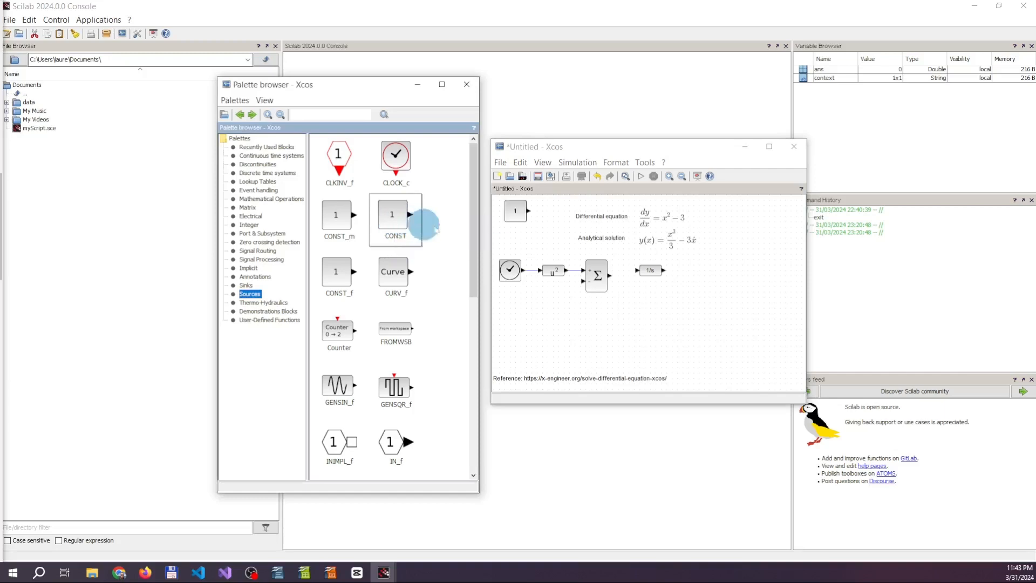
{"action": "left_click_drag", "start_coordinate": [515, 211], "coordinate": [583, 311]}
{"action": "left_click", "coordinate": [572, 316]}
Set the constant block's value to 3
{"action": "double_click", "coordinate": [583, 311]}
{"action": "double_click", "coordinate": [539, 300]}
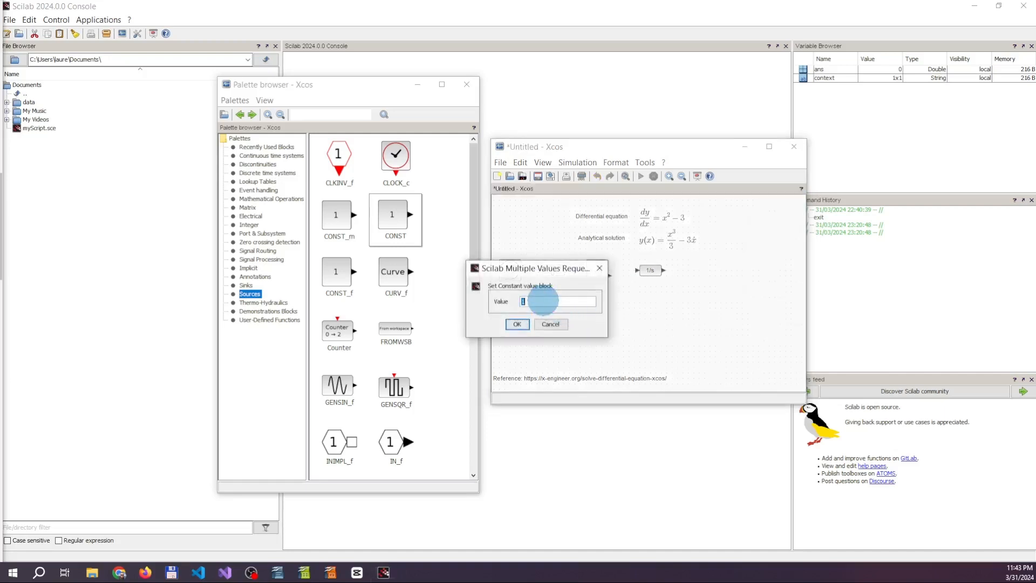
{"action": "left_click", "coordinate": [517, 324]}
Connect the constant to the summation block's negative input and the summation block's output to the integrator's input
{"action": "left_click_drag", "start_coordinate": [581, 313], "coordinate": [577, 284]}
{"action": "left_click", "coordinate": [575, 279]}
{"action": "left_click", "coordinate": [583, 280]}
{"action": "left_click", "coordinate": [594, 317]}
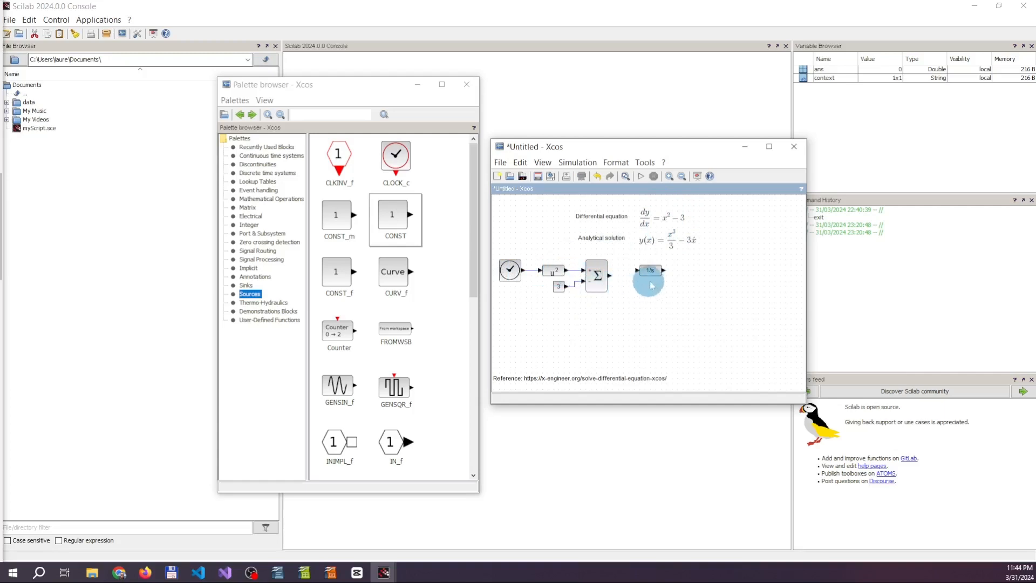
{"action": "left_click_drag", "start_coordinate": [654, 274], "coordinate": [626, 276]}
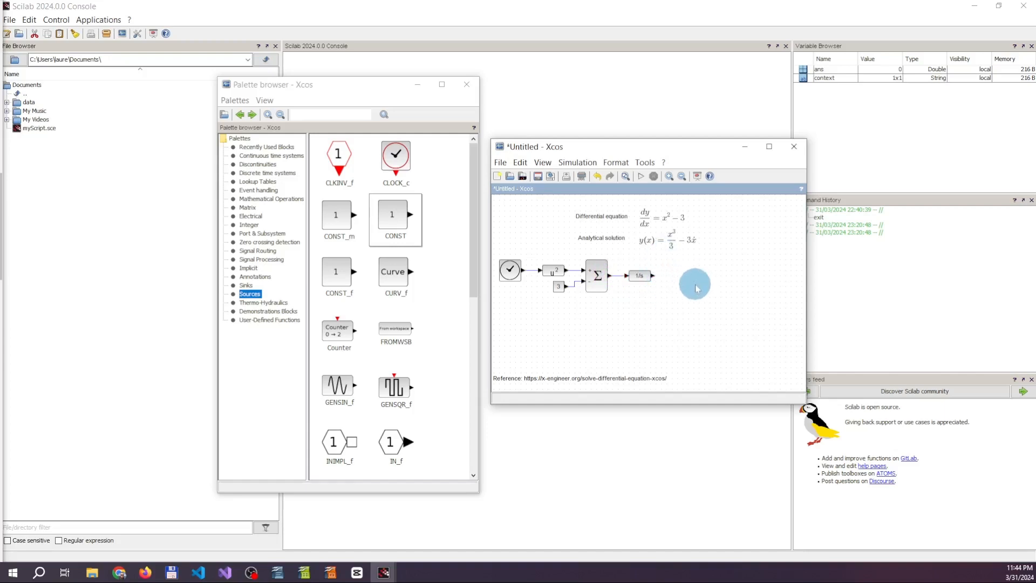
Add a CSCOPE block from the sinks in line with the integrator and connect the integrator's output to its input
{"action": "mouse_move", "coordinate": [653, 278]}
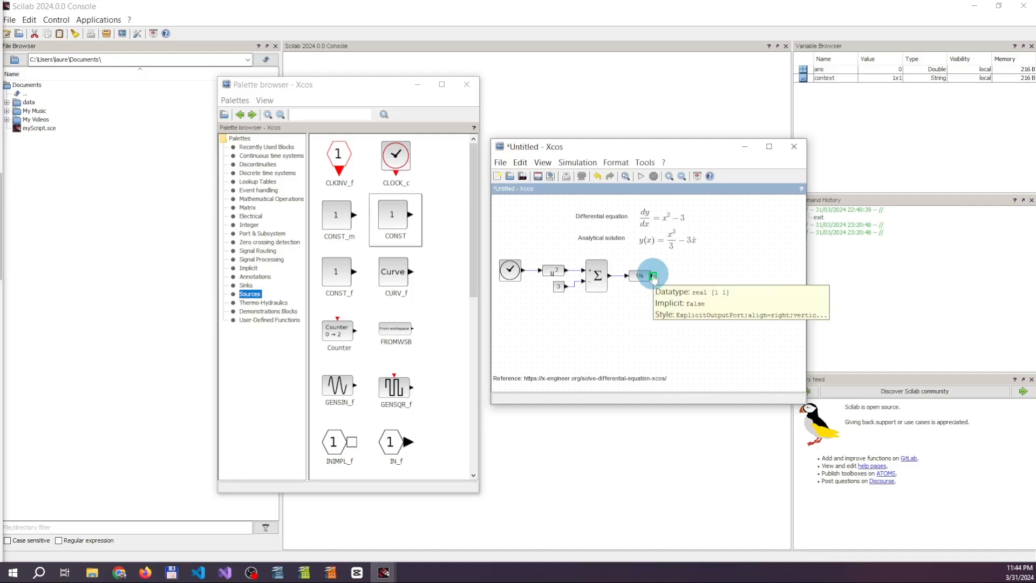
{"action": "left_click", "coordinate": [246, 285]}
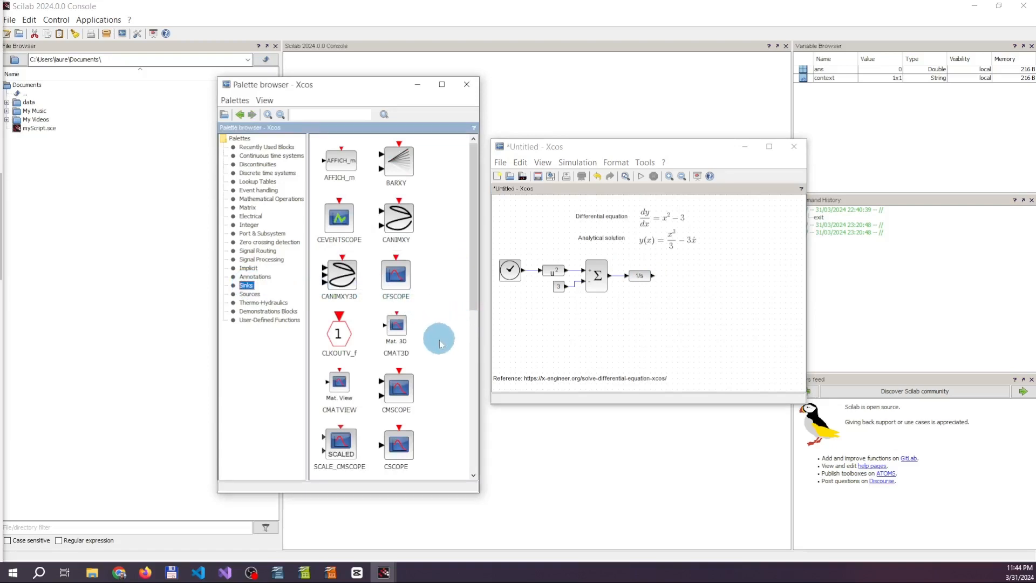
{"action": "left_click", "coordinate": [402, 443]}
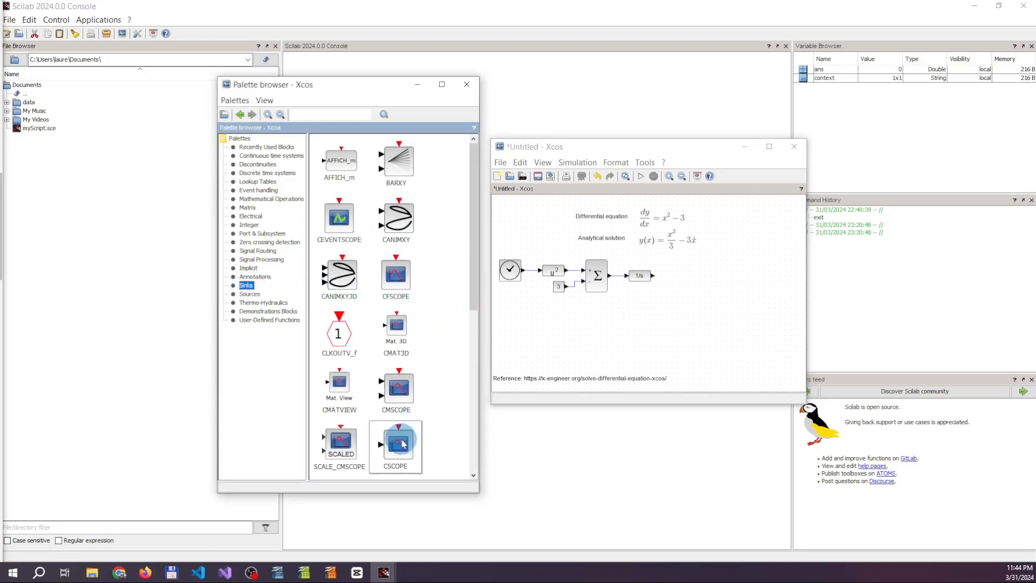
{"action": "right_click", "coordinate": [402, 444]}
{"action": "left_click", "coordinate": [433, 447]}
{"action": "left_click_drag", "start_coordinate": [516, 212], "coordinate": [710, 270]}
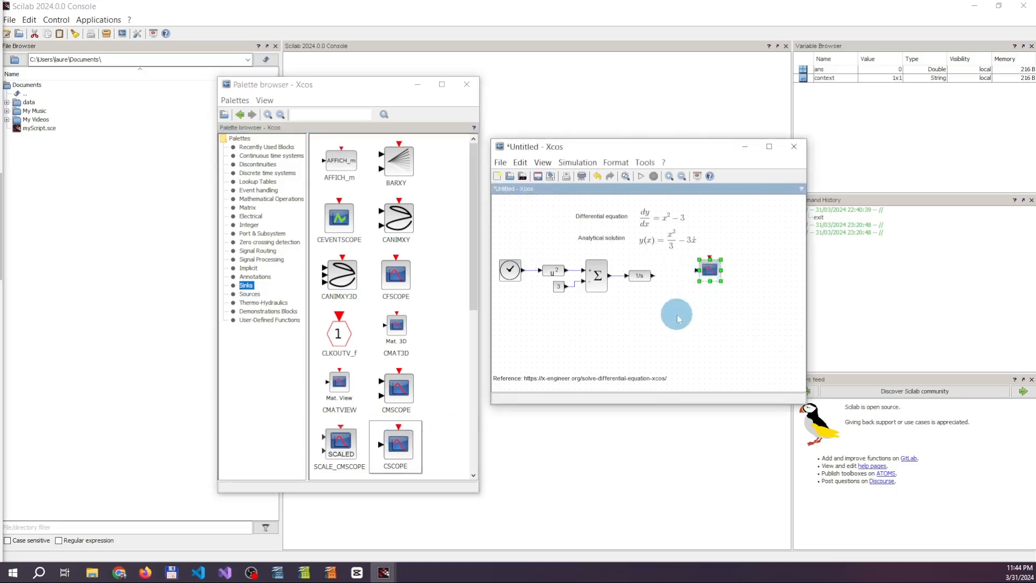
{"action": "key", "text": "Down"}
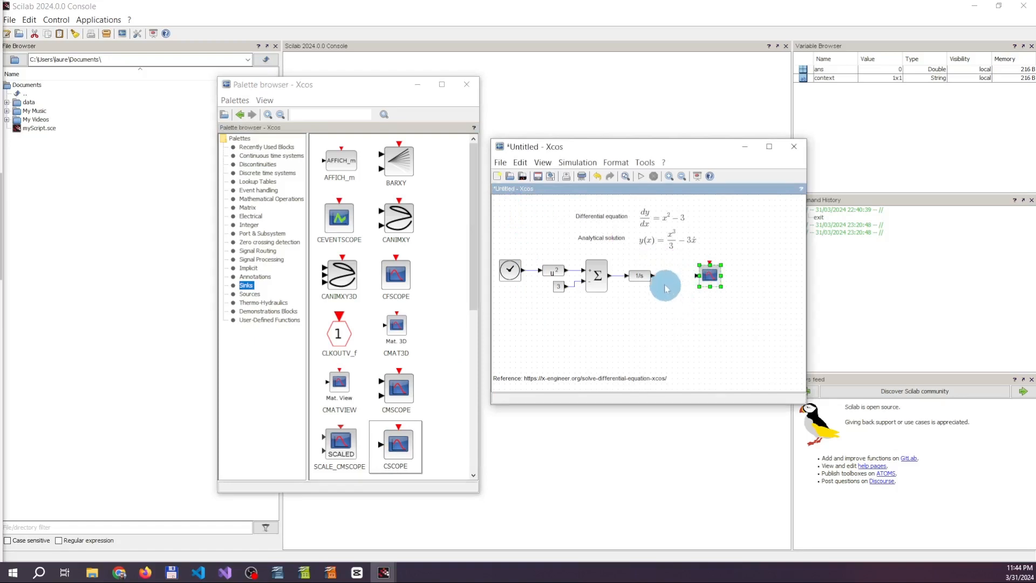
{"action": "left_click_drag", "start_coordinate": [653, 275], "coordinate": [692, 278]}
{"action": "left_click", "coordinate": [696, 300]}
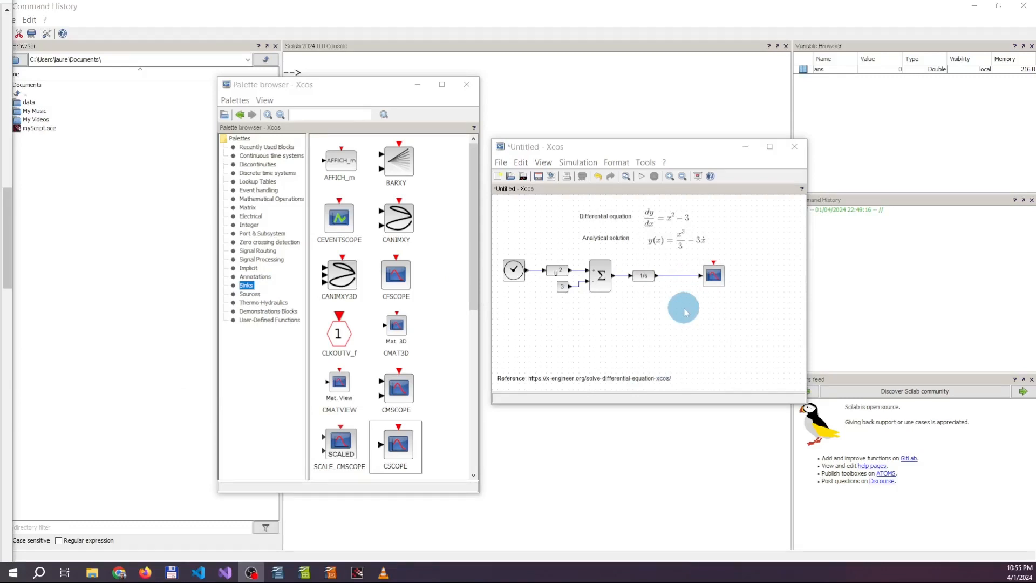
Correct the analytical solution's formula so that its last term reads 3 · x with a multiplication dot
{"action": "left_click", "coordinate": [689, 244]}
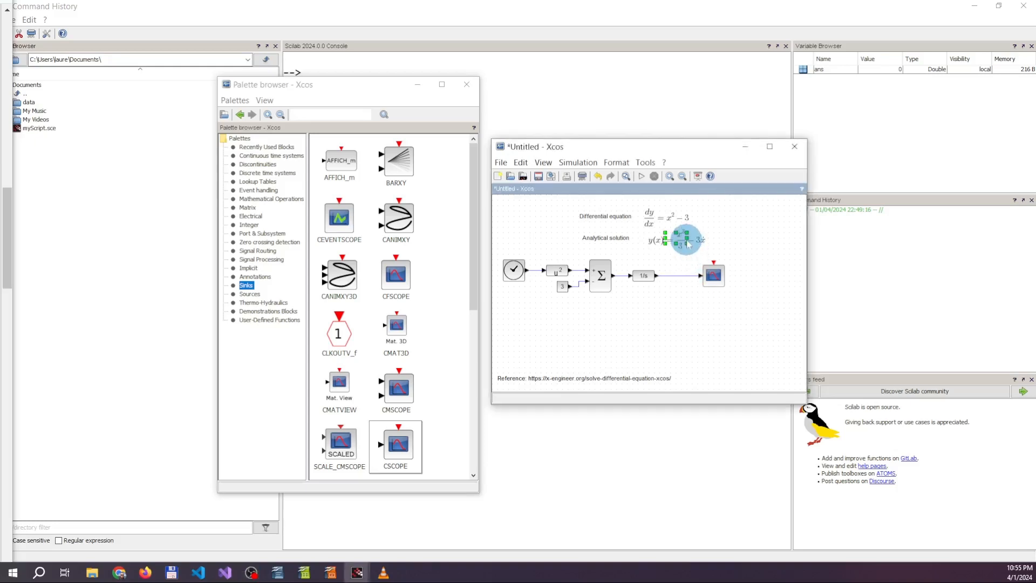
{"action": "double_click", "coordinate": [681, 238]}
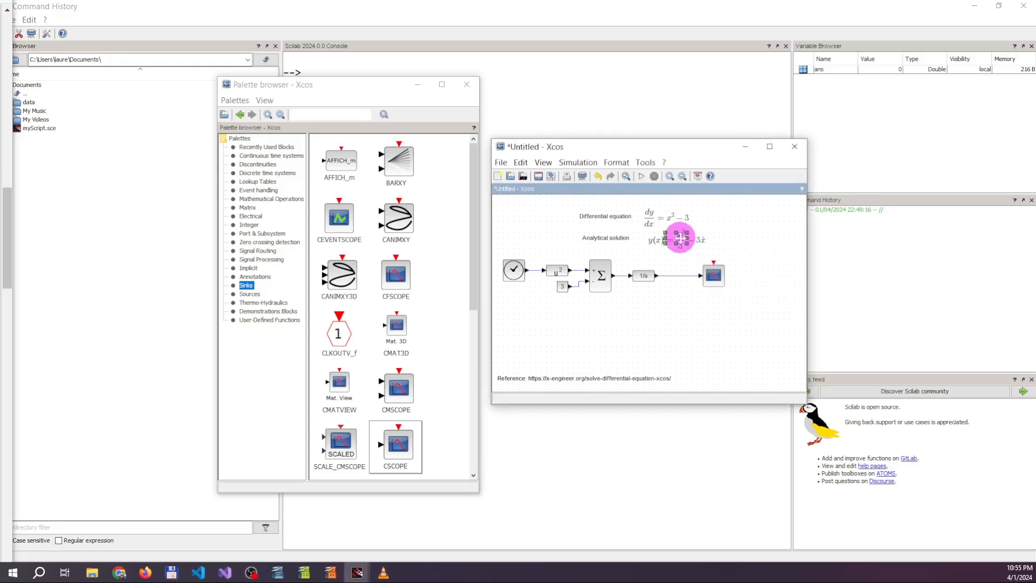
{"action": "left_click", "coordinate": [705, 241]}
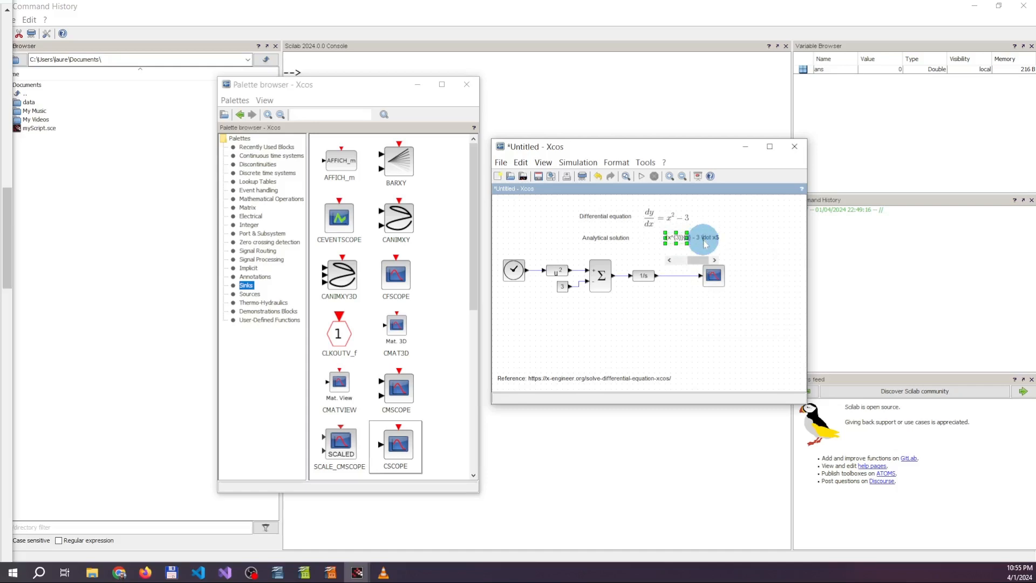
{"action": "left_click", "coordinate": [718, 308]}
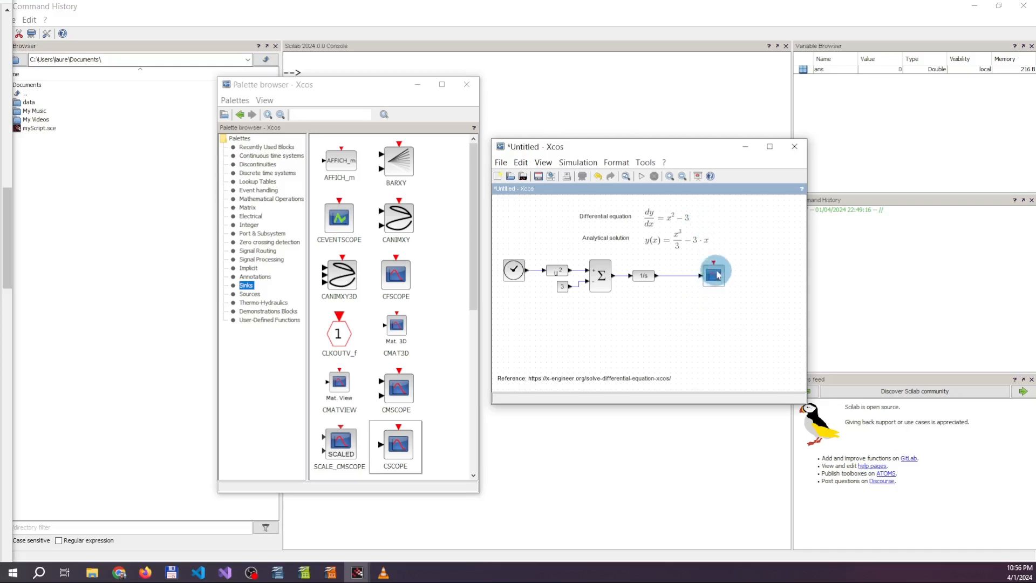
Add a CLOCK_c block from the sources and place it beside the equations, above the scope
{"action": "left_click", "coordinate": [250, 294]}
{"action": "left_click", "coordinate": [394, 162]}
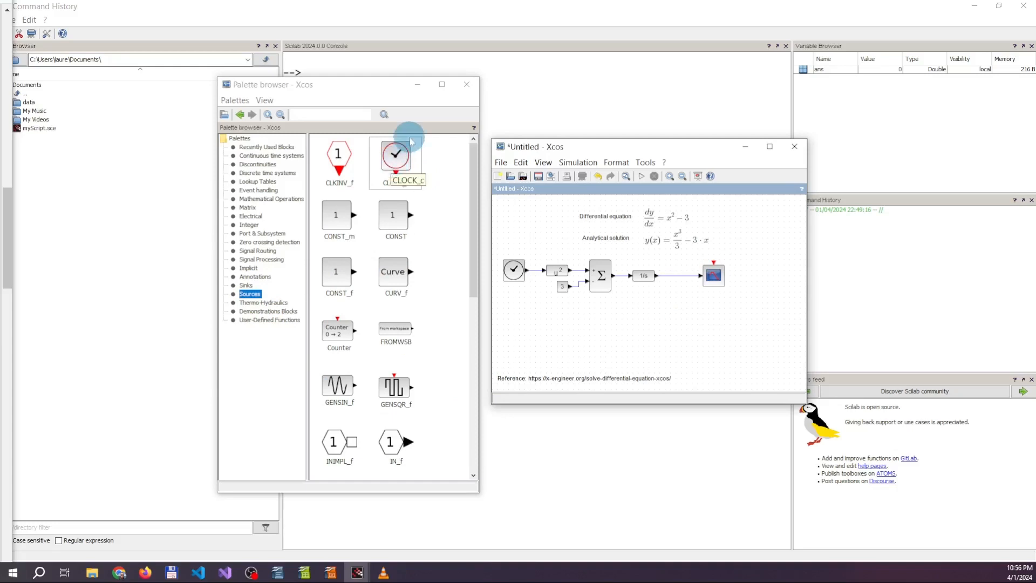
{"action": "right_click", "coordinate": [397, 161]}
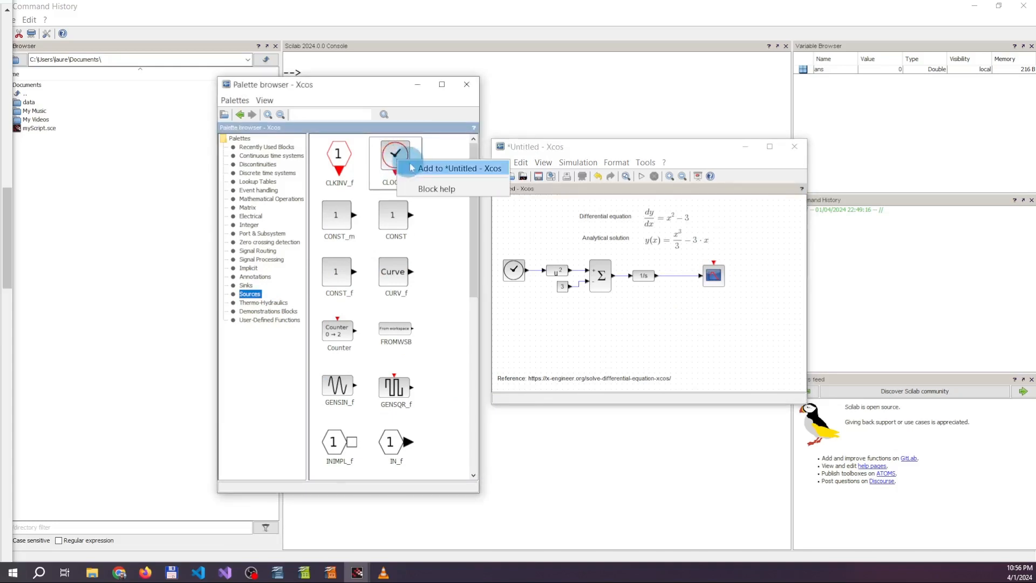
{"action": "left_click", "coordinate": [418, 169]}
{"action": "left_click_drag", "start_coordinate": [506, 208], "coordinate": [734, 227]}
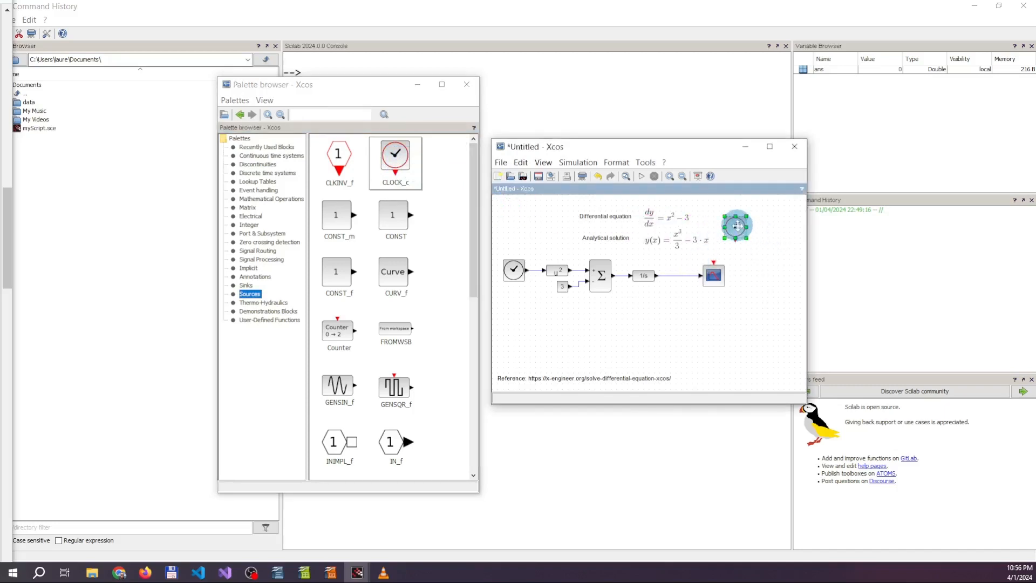
{"action": "mouse_move", "coordinate": [735, 231]}
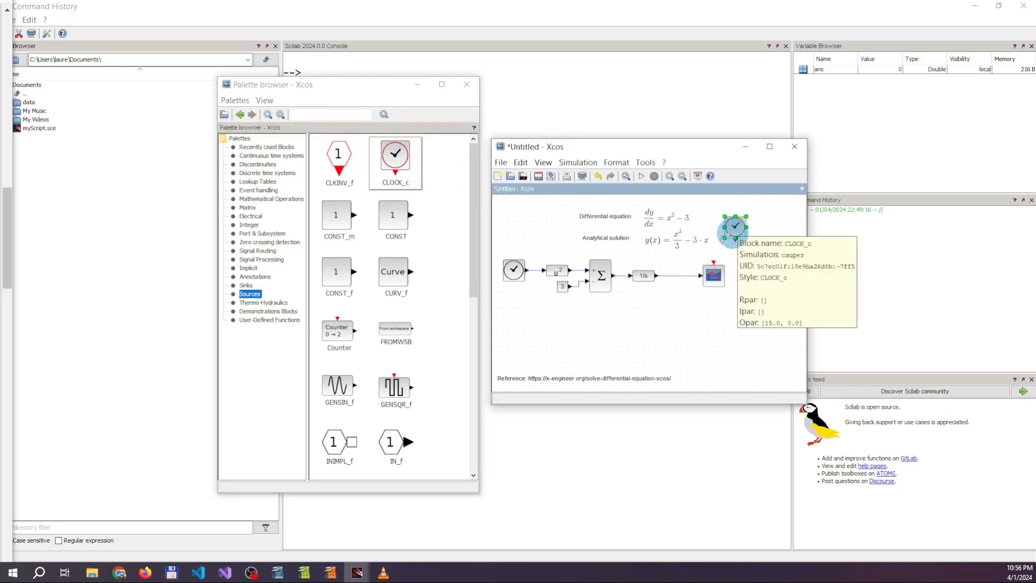
{"action": "left_click", "coordinate": [513, 285]}
{"action": "left_click", "coordinate": [514, 272]}
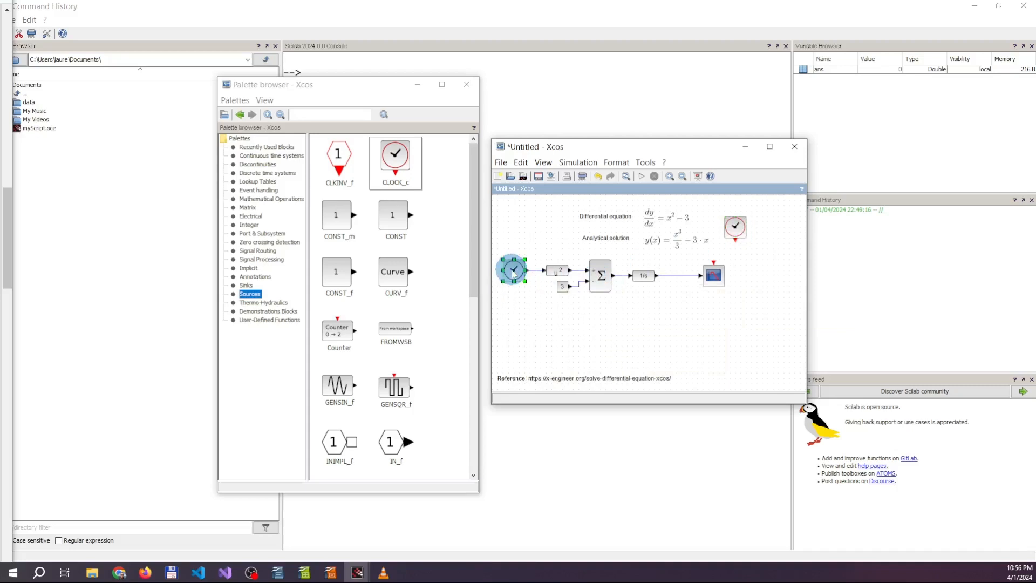
{"action": "left_click", "coordinate": [739, 226]}
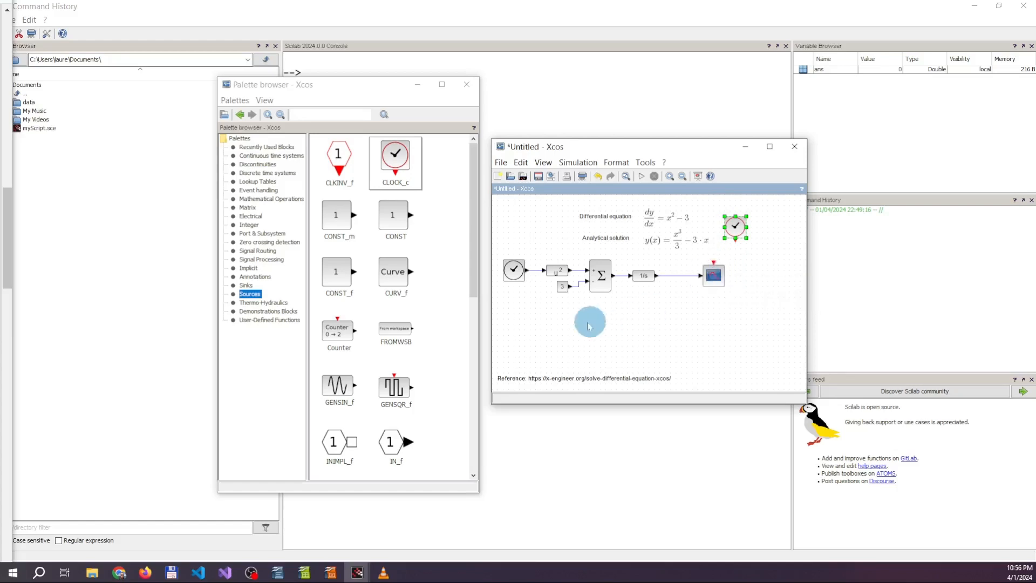
{"action": "left_click", "coordinate": [515, 275]}
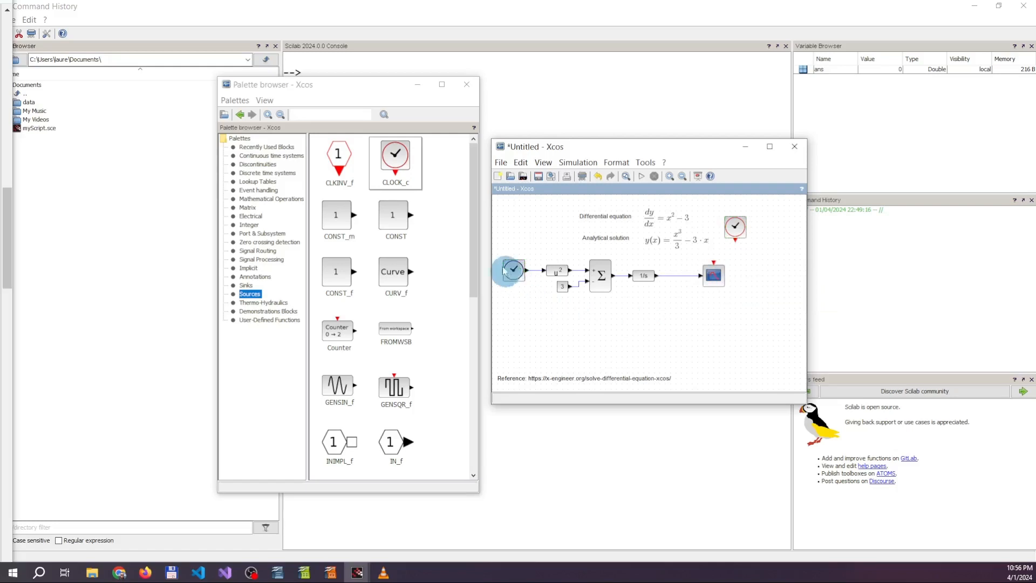
Shift the whole block chain down and connect the clock, placed directly above the scope, to the scope's event input
{"action": "left_click_drag", "start_coordinate": [497, 252], "coordinate": [738, 312]}
{"action": "left_click_drag", "start_coordinate": [715, 275], "coordinate": [713, 314]}
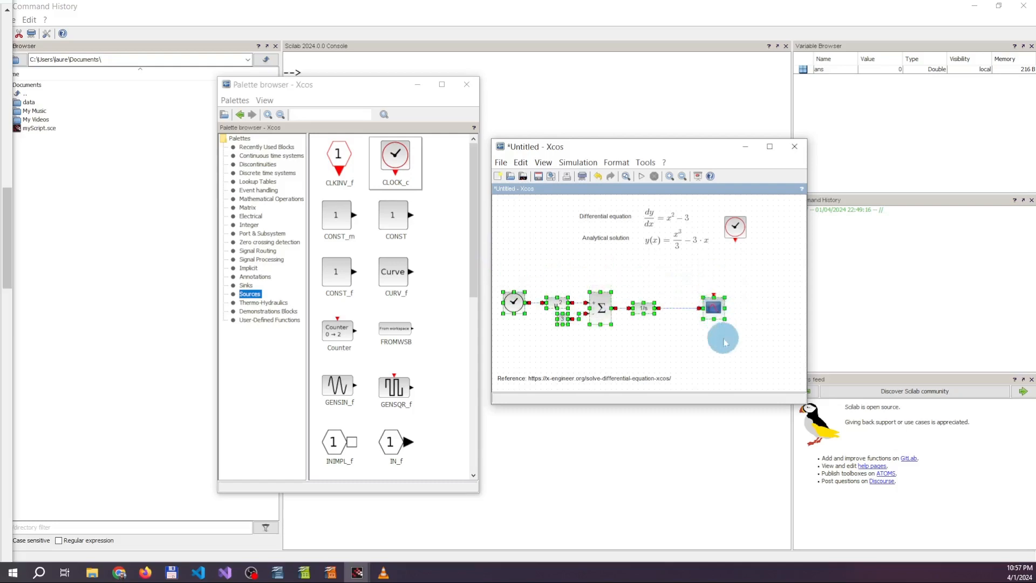
{"action": "left_click", "coordinate": [735, 225]}
{"action": "mouse_move", "coordinate": [718, 273]}
{"action": "left_mouse_down"}
{"action": "mouse_move", "coordinate": [712, 266]}
{"action": "mouse_move", "coordinate": [714, 299]}
{"action": "left_mouse_up"}
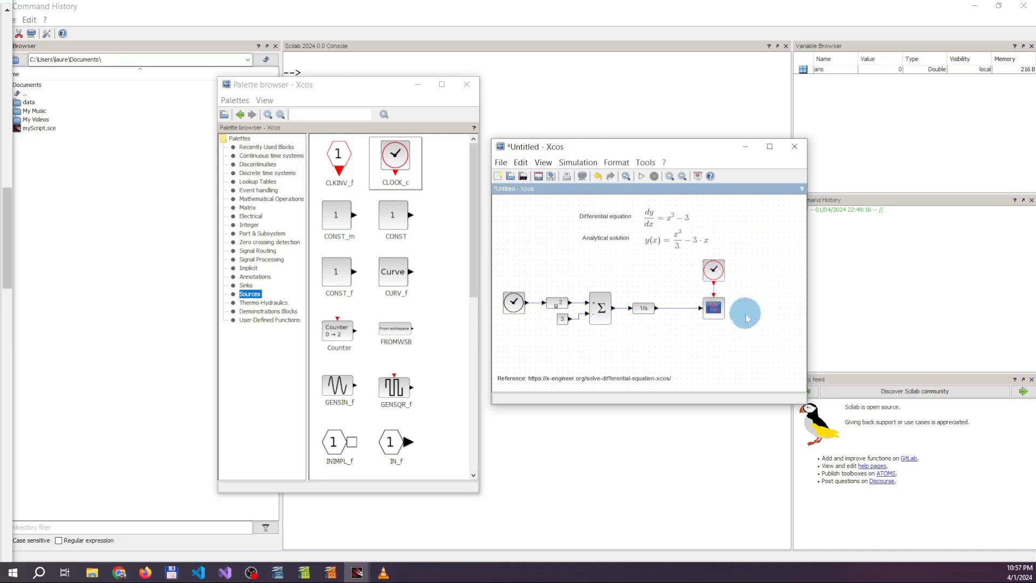
Run the simulation in an enlarged diagram window and move the plot window clear of the diagram
{"action": "left_click_drag", "start_coordinate": [752, 405], "coordinate": [740, 487]}
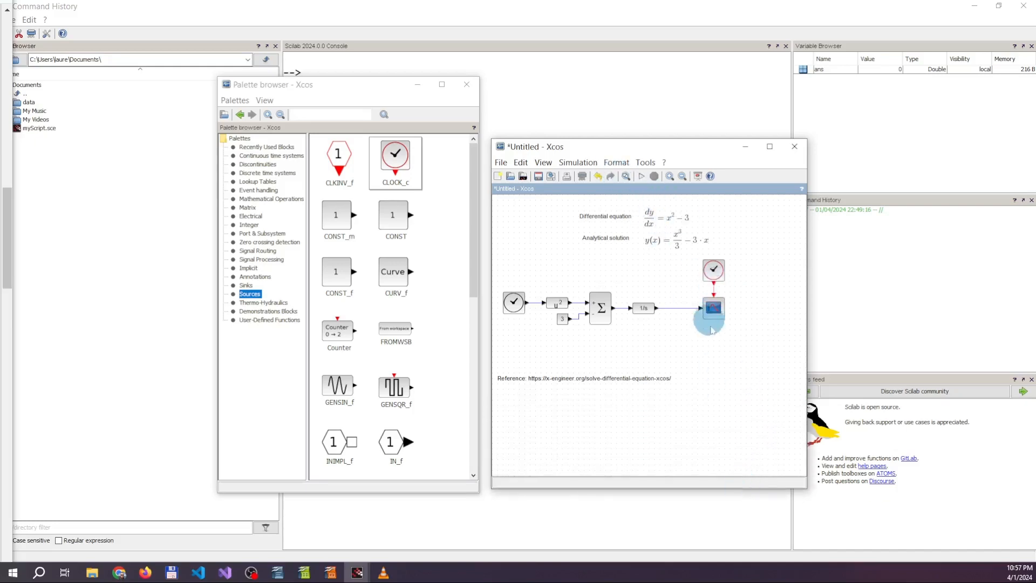
{"action": "left_click", "coordinate": [642, 177]}
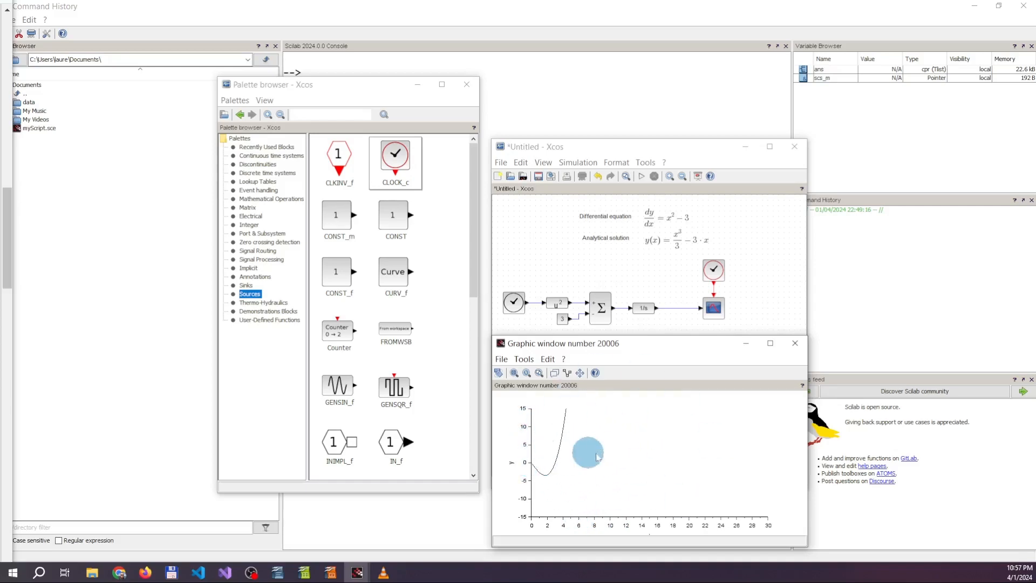
{"action": "mouse_move", "coordinate": [718, 313]}
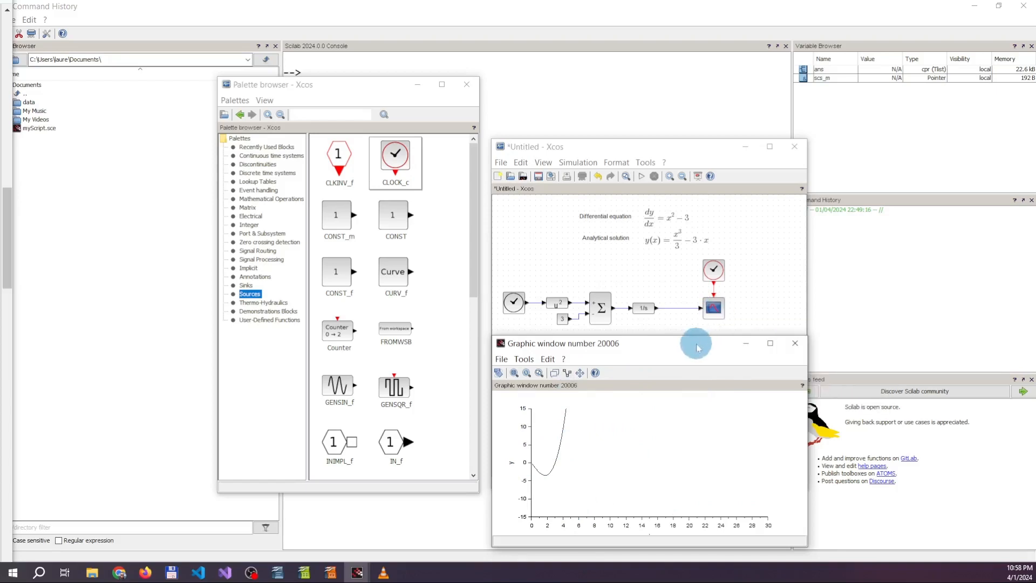
{"action": "left_click_drag", "start_coordinate": [696, 347], "coordinate": [277, 188]}
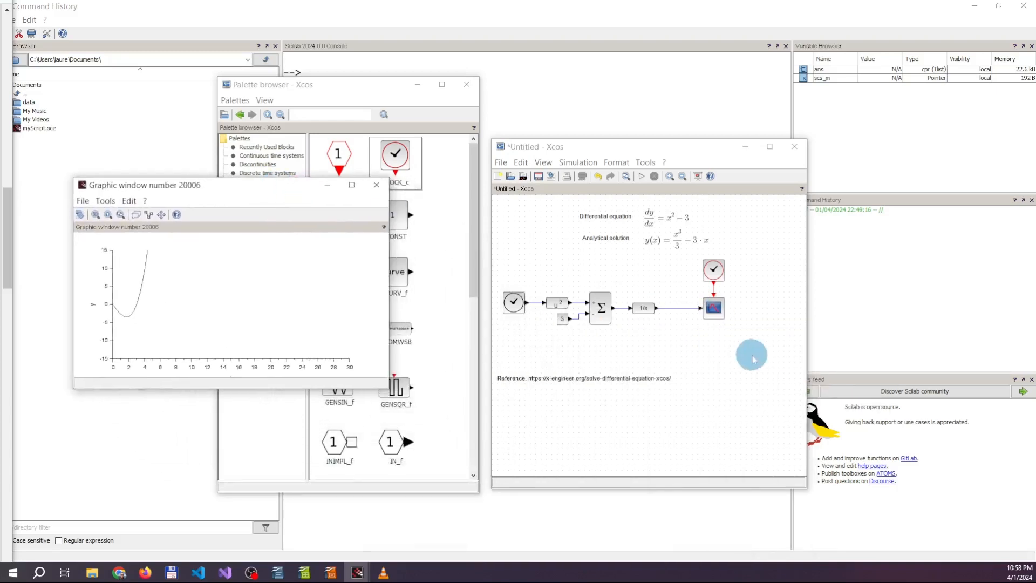
Set the scope's Ymin to -5, refresh period to 6 and buffer size to 6
{"action": "double_click", "coordinate": [713, 308]}
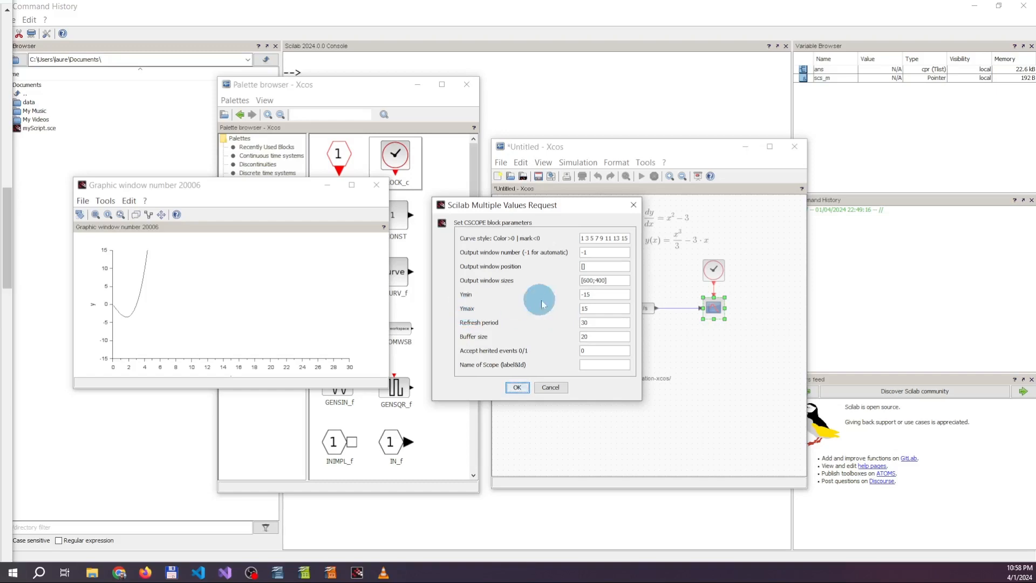
{"action": "left_click", "coordinate": [592, 295]}
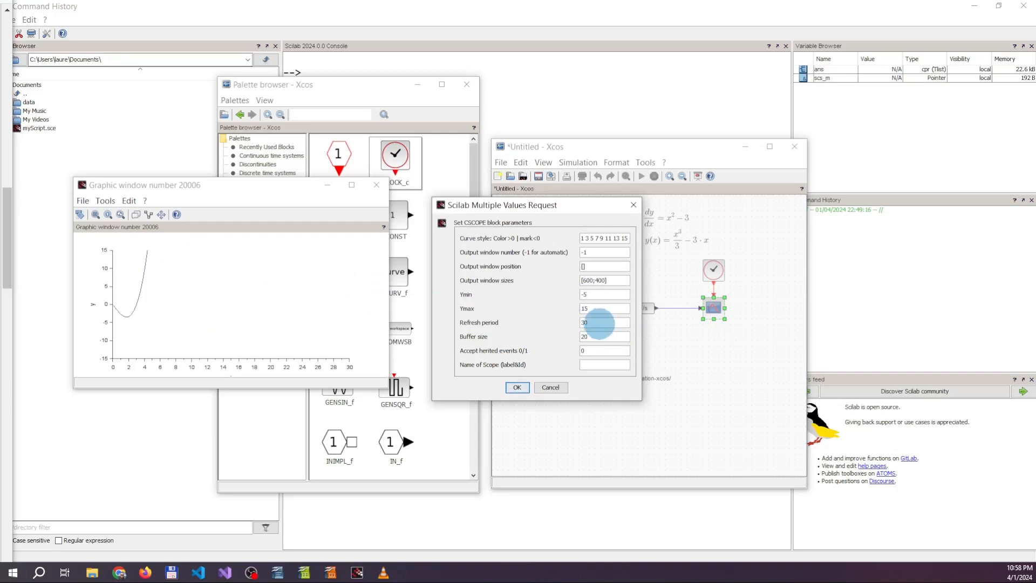
{"action": "left_click", "coordinate": [588, 322]}
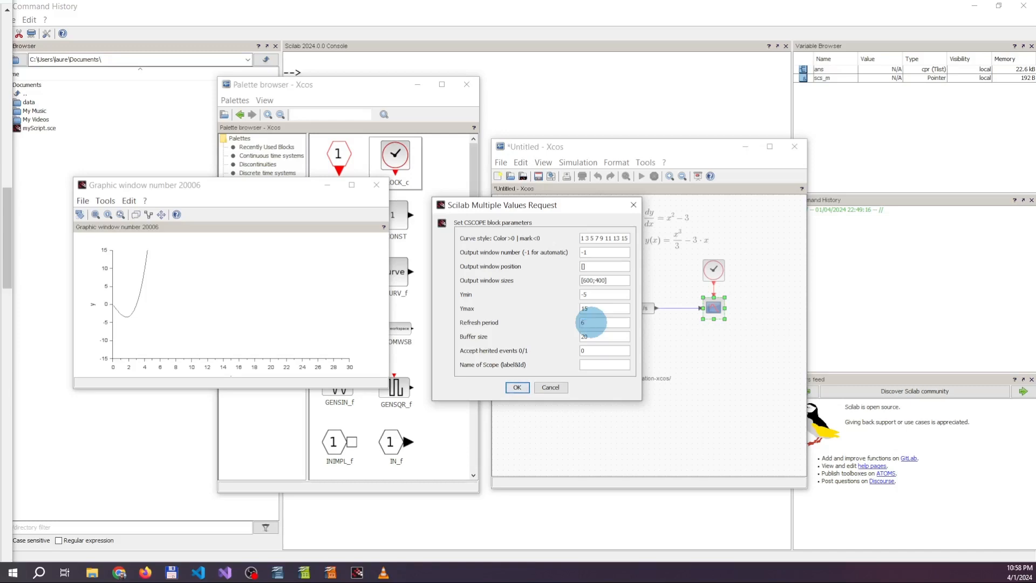
{"action": "left_click", "coordinate": [589, 336]}
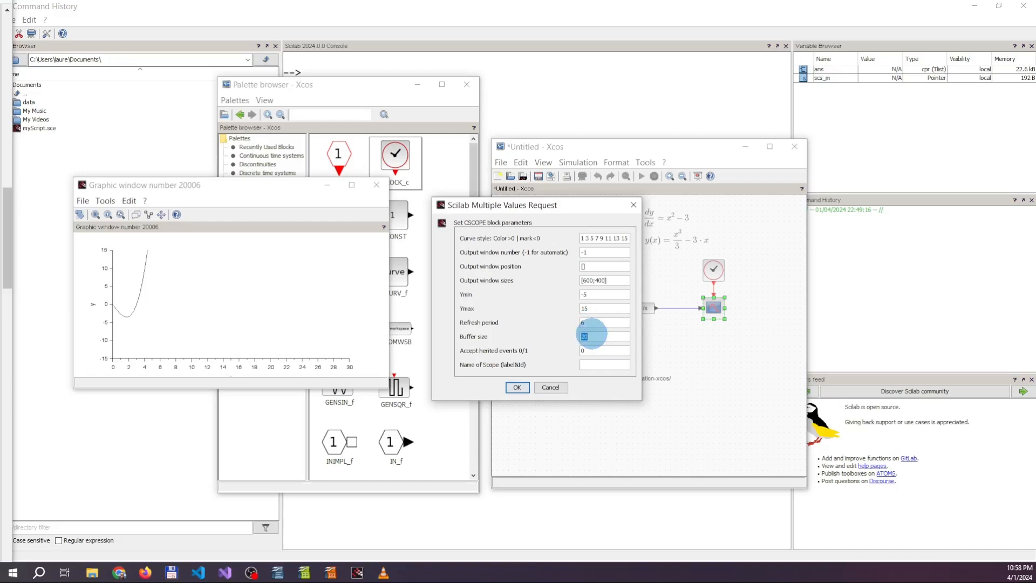
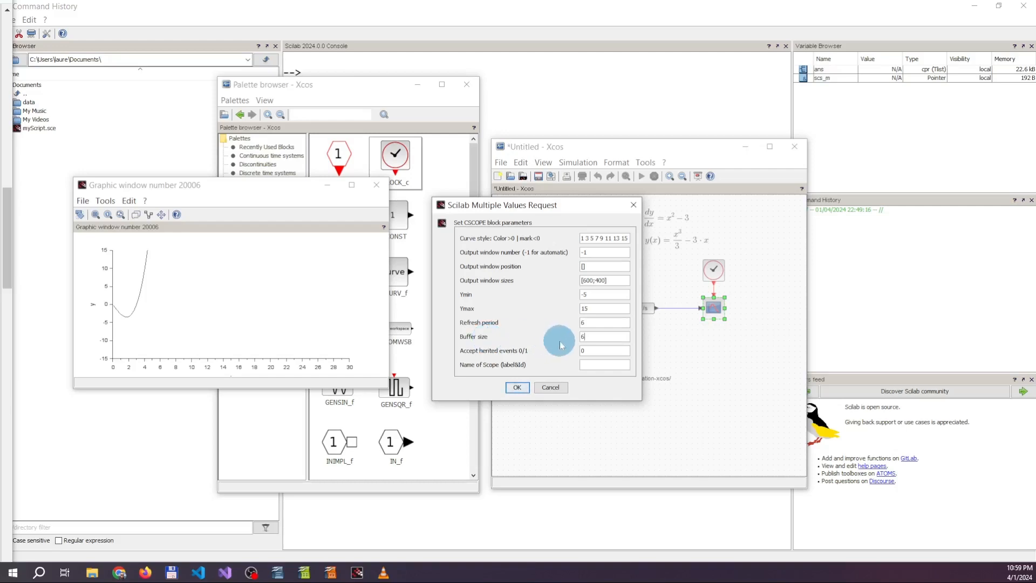
{"action": "left_click", "coordinate": [589, 321]}
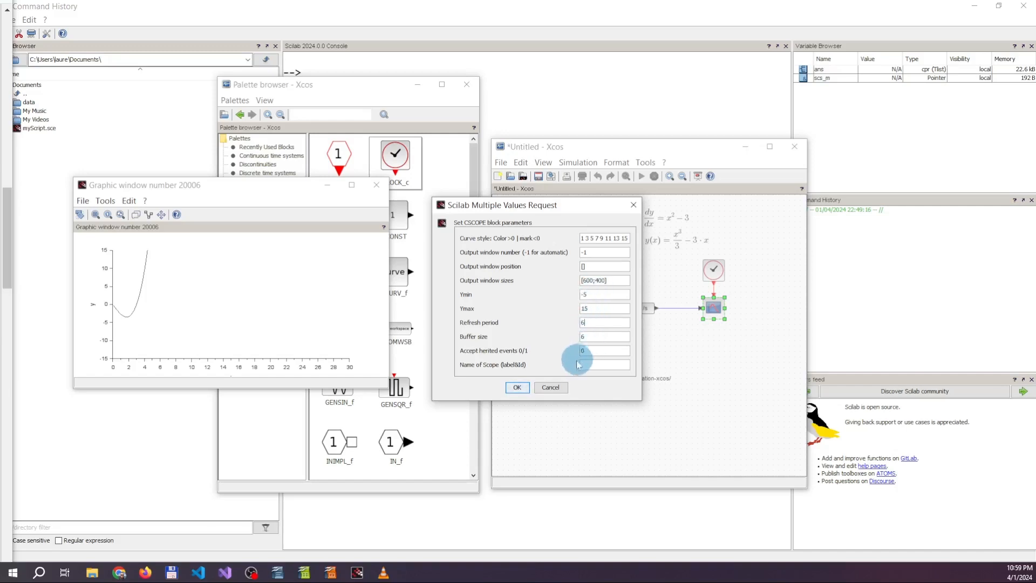
{"action": "left_click", "coordinate": [517, 387]}
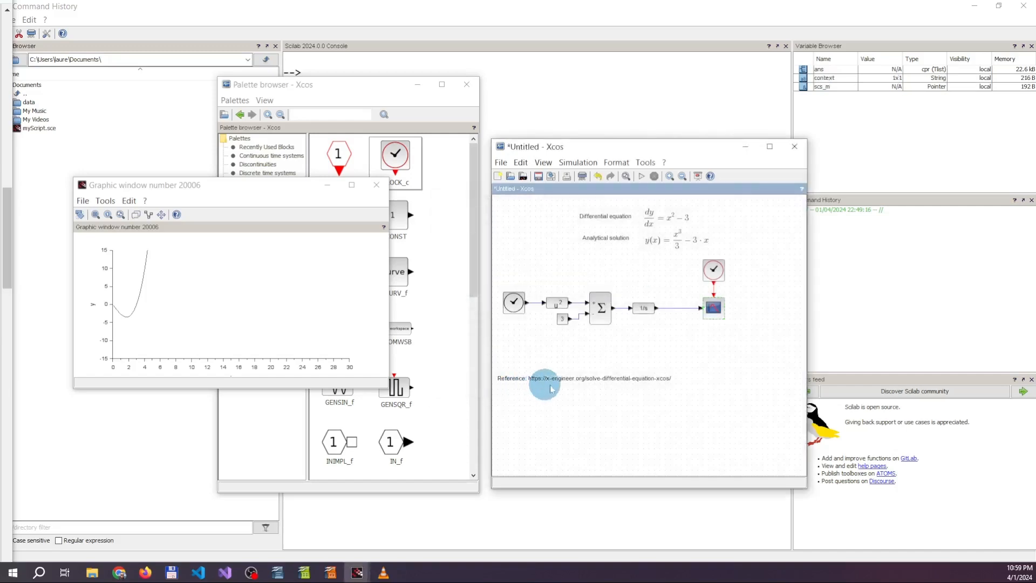
Set the simulation's final integration time to 6
{"action": "left_click", "coordinate": [576, 162]}
{"action": "left_click", "coordinate": [581, 177]}
{"action": "double_click", "coordinate": [777, 360]}
{"action": "type", "text": "6"}
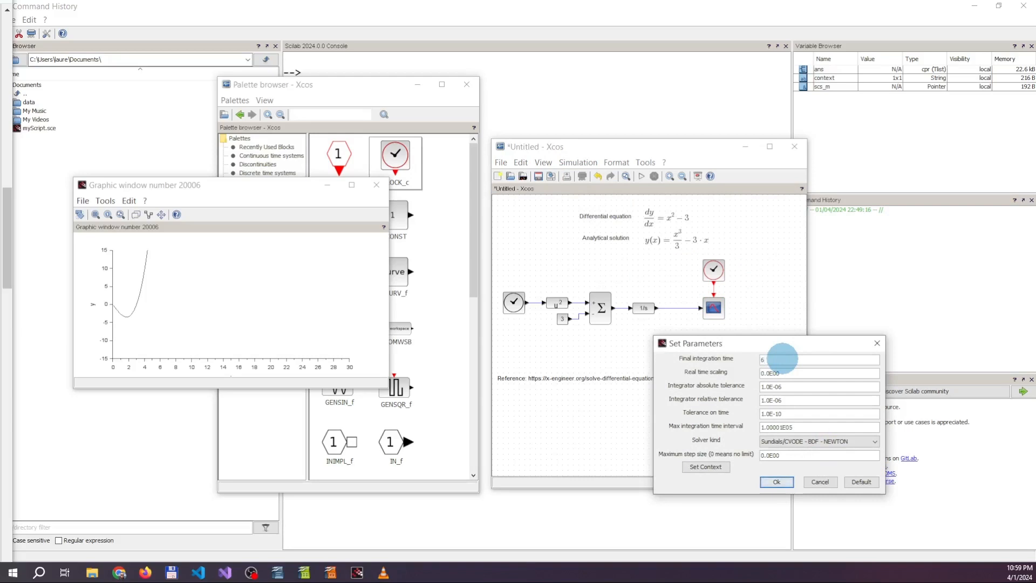
{"action": "left_click", "coordinate": [777, 482]}
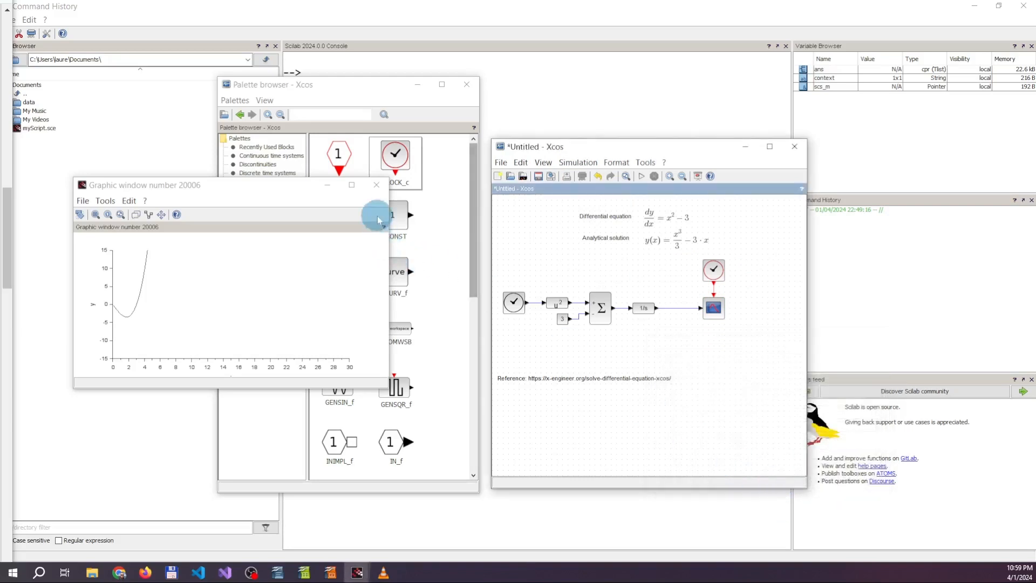
Close the old plot window, rerun the simulation and move the new plot clear of the diagram
{"action": "left_click", "coordinate": [377, 189]}
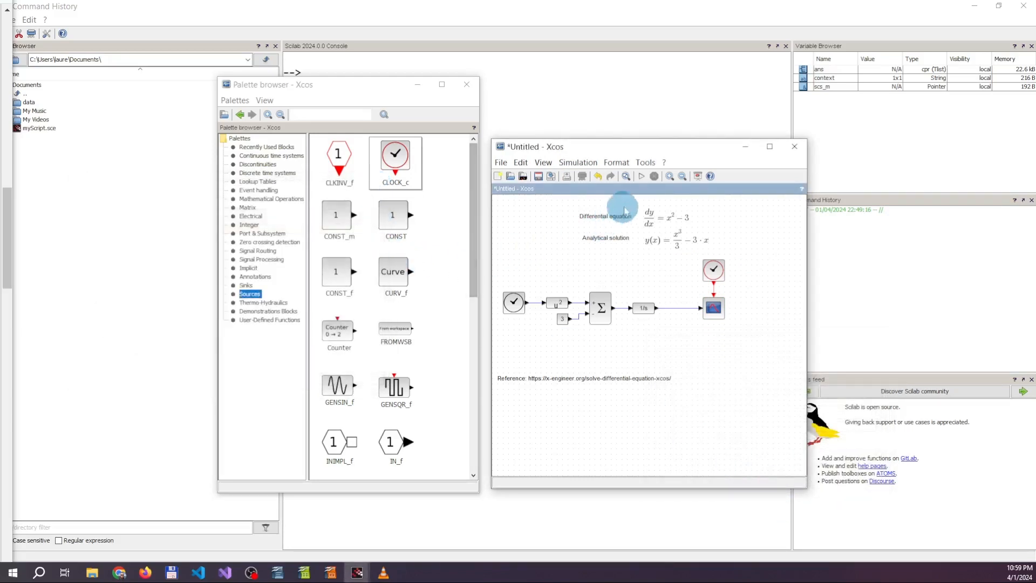
{"action": "left_click", "coordinate": [642, 177]}
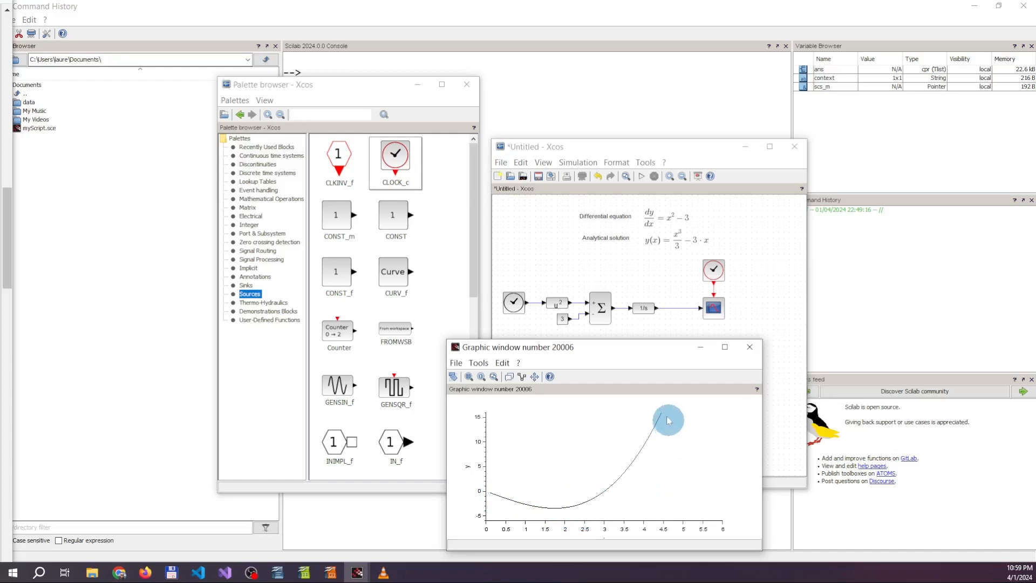
{"action": "left_click_drag", "start_coordinate": [645, 349], "coordinate": [323, 206]}
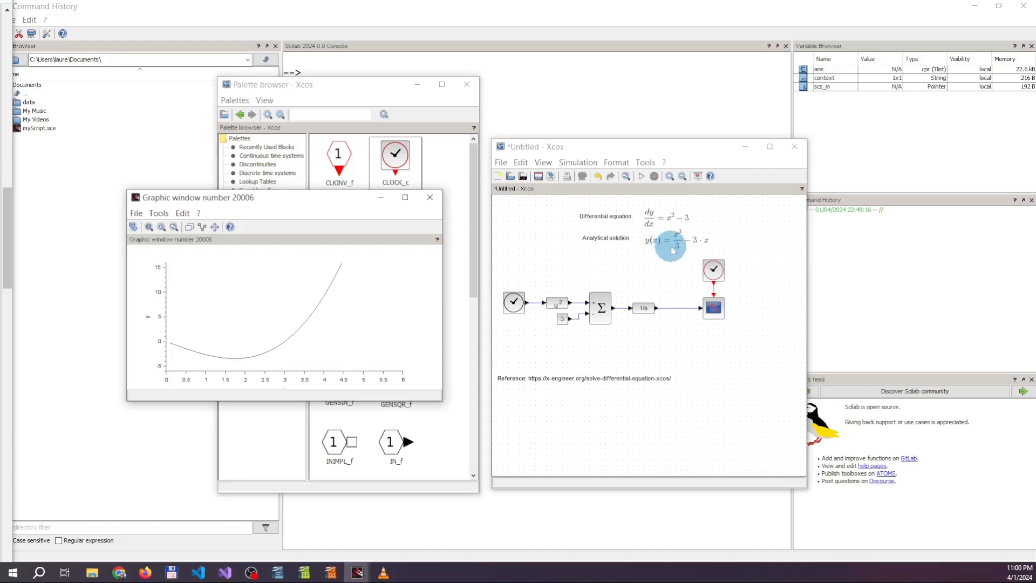
Close the plot window and move the reference note down to the lower edge of the diagram
{"action": "mouse_move", "coordinate": [673, 251]}
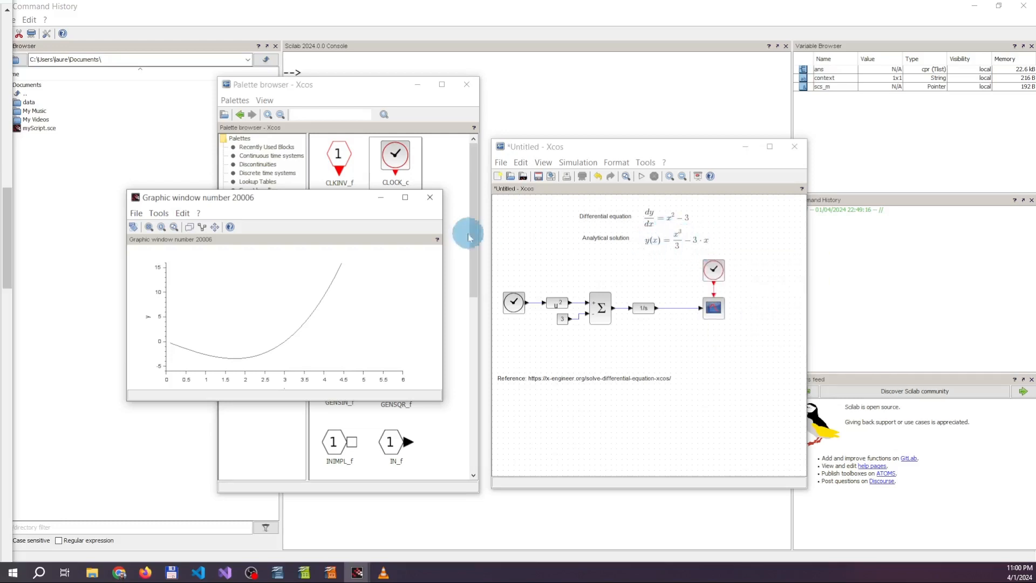
{"action": "left_click", "coordinate": [430, 199]}
{"action": "left_click_drag", "start_coordinate": [608, 380], "coordinate": [611, 461]}
{"action": "left_click", "coordinate": [626, 409]}
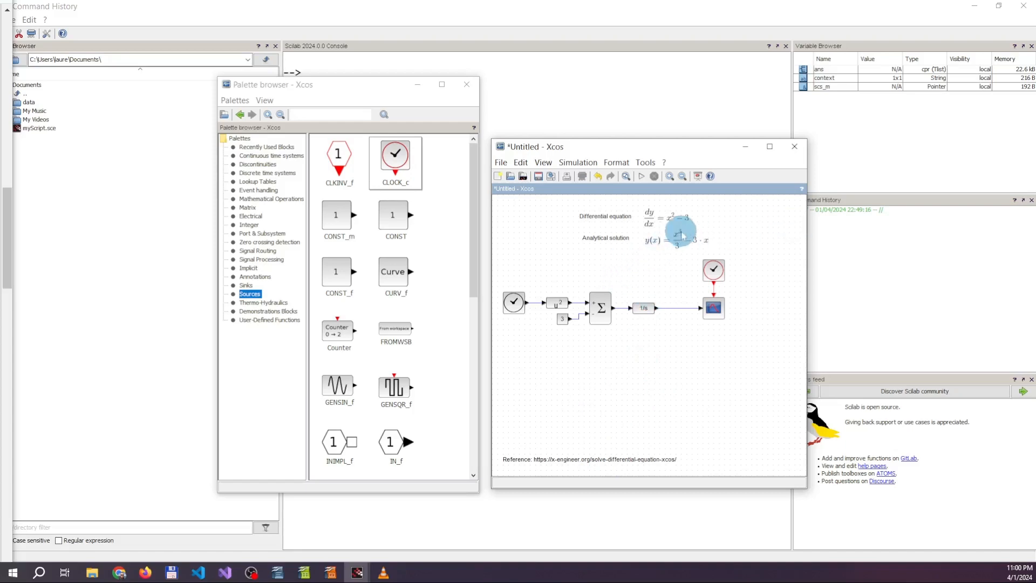
Duplicate the square power block below the block chain and set the copy's exponent to 3
{"action": "left_click", "coordinate": [557, 303]}
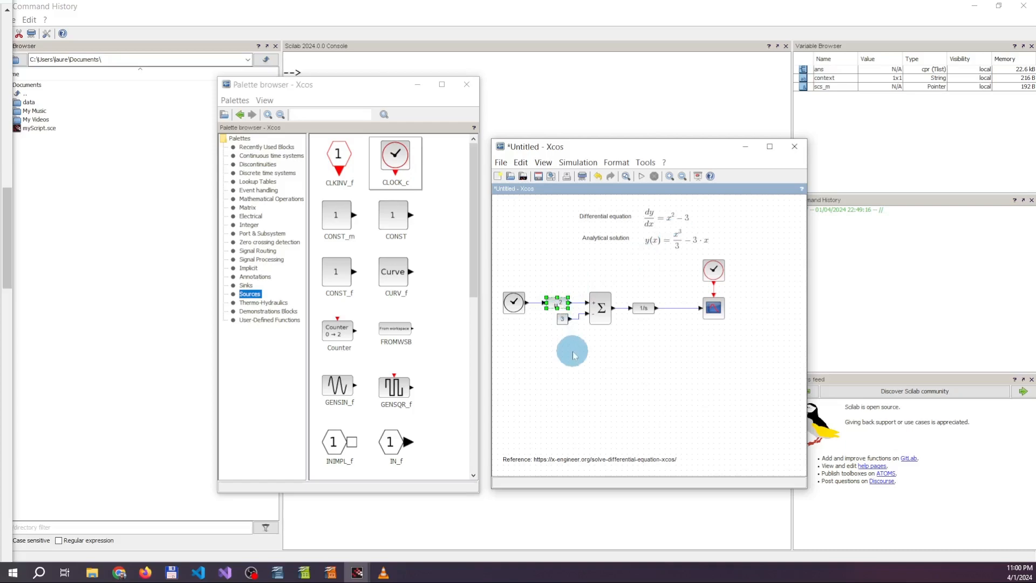
{"action": "left_click", "coordinate": [570, 372]}
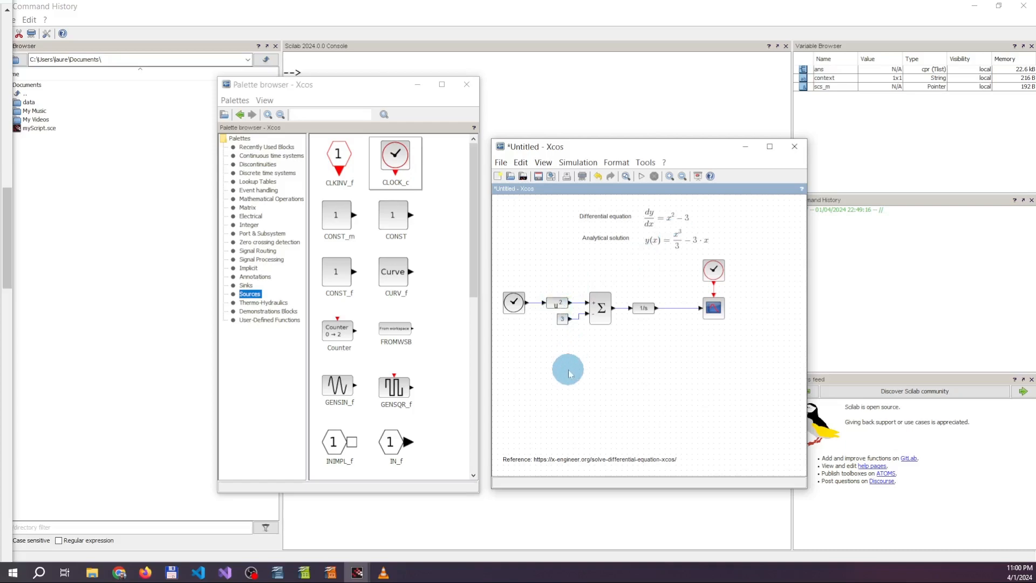
{"action": "left_click_drag", "start_coordinate": [560, 303], "coordinate": [562, 369]}
{"action": "double_click", "coordinate": [565, 370]}
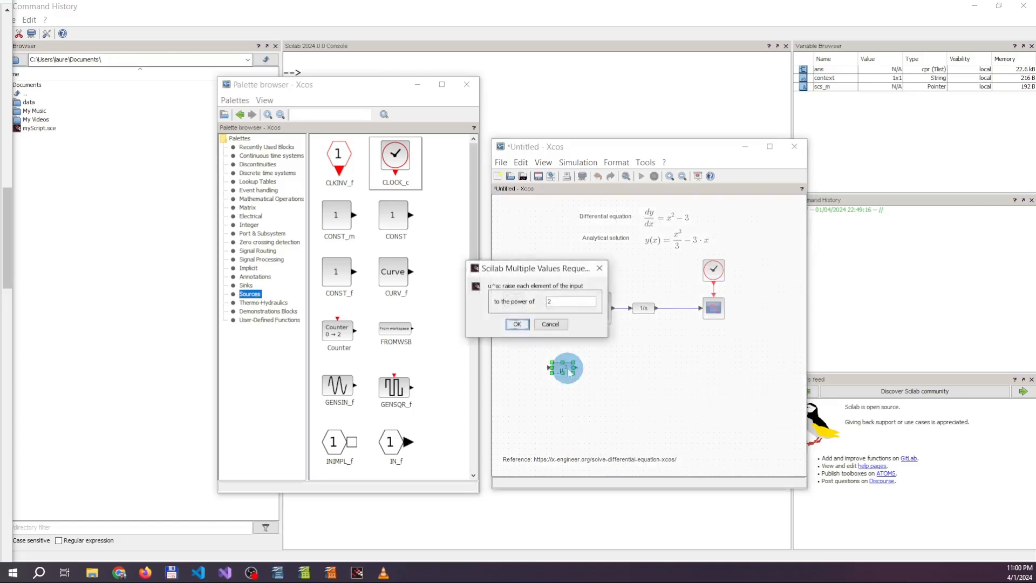
{"action": "left_click", "coordinate": [562, 301]}
{"action": "double_click", "coordinate": [562, 301]}
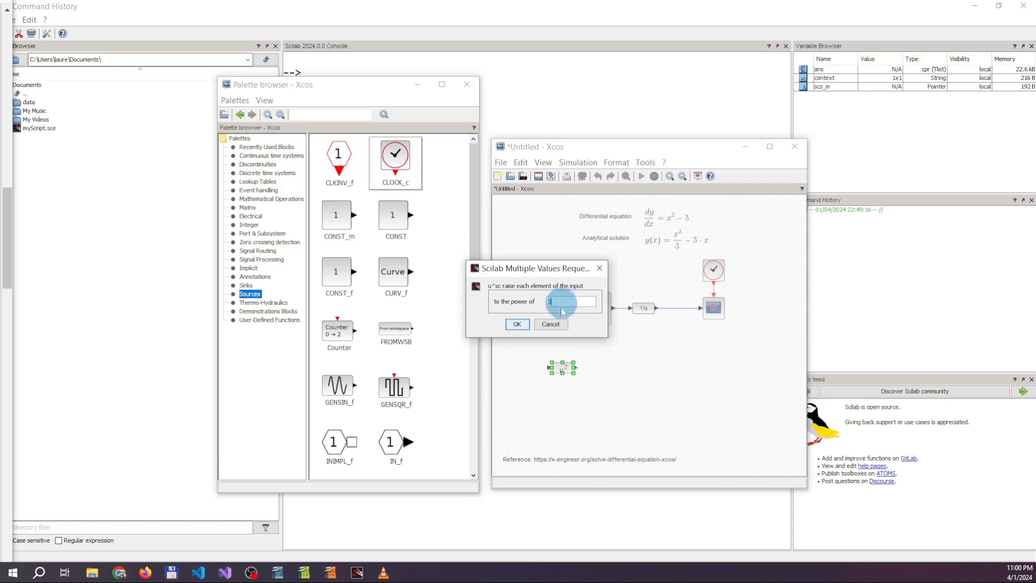
{"action": "left_click", "coordinate": [517, 324]}
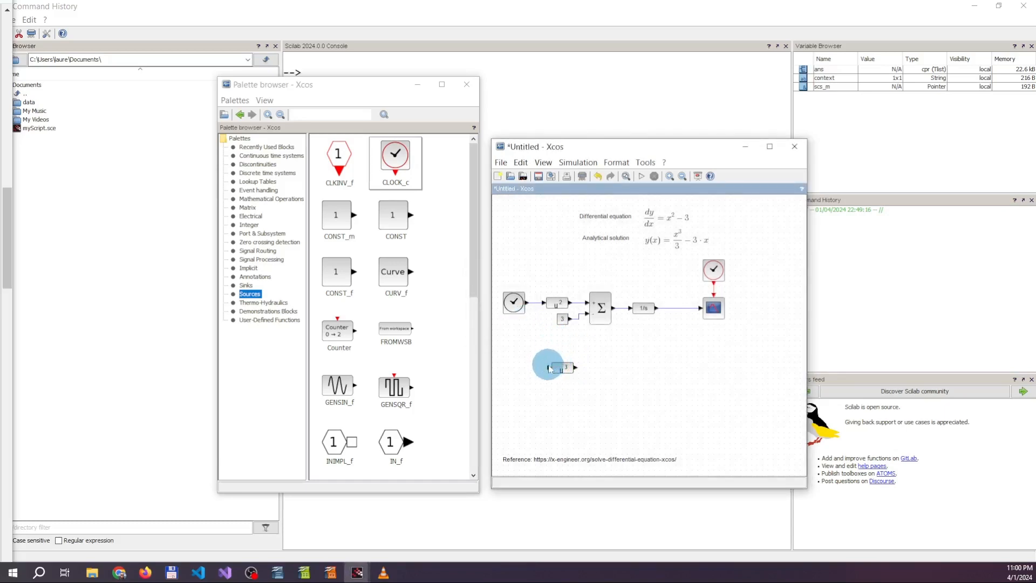
Connect the cube block's input to the link between the time source and the square block
{"action": "left_click", "coordinate": [549, 369]}
{"action": "left_click", "coordinate": [537, 310]}
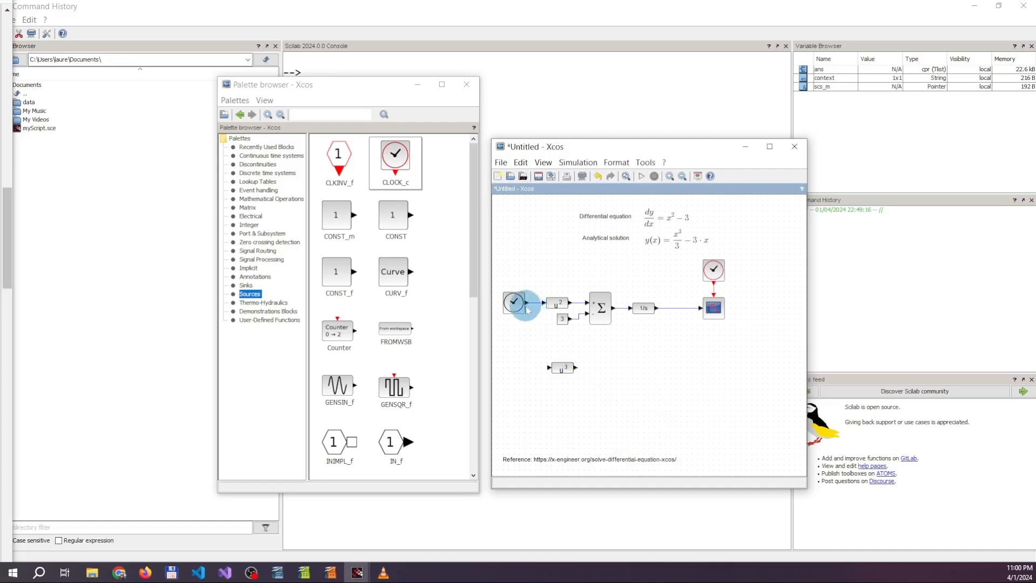
{"action": "left_click_drag", "start_coordinate": [549, 370], "coordinate": [541, 315]}
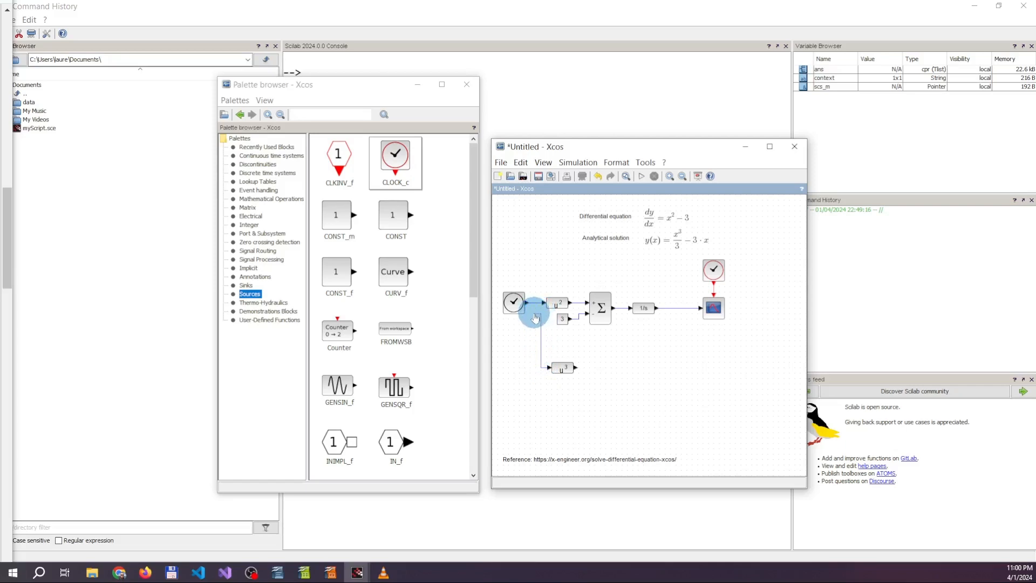
{"action": "left_click", "coordinate": [536, 303]}
{"action": "mouse_move", "coordinate": [535, 306]}
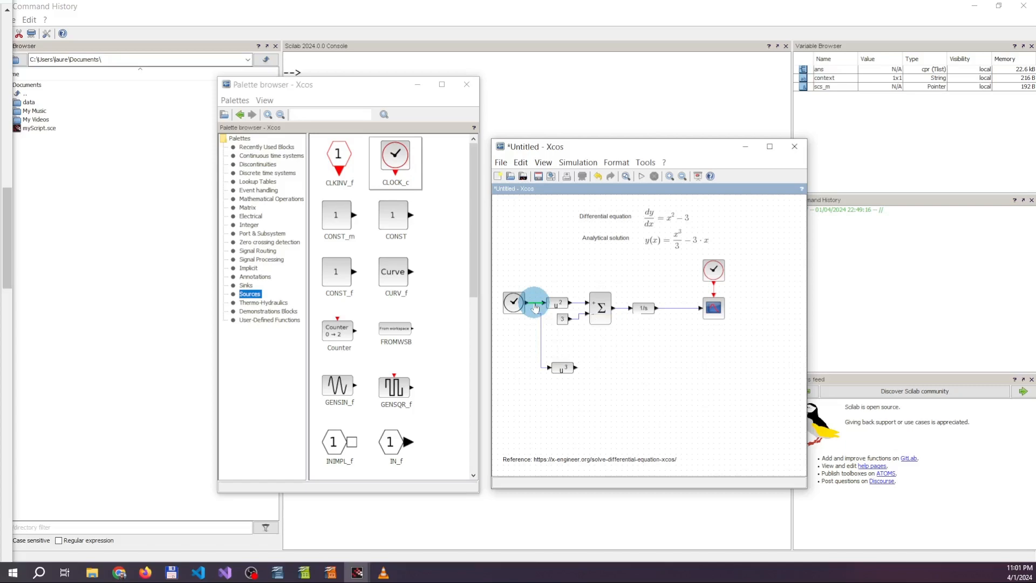
{"action": "left_click", "coordinate": [535, 303]}
{"action": "left_click", "coordinate": [567, 341]}
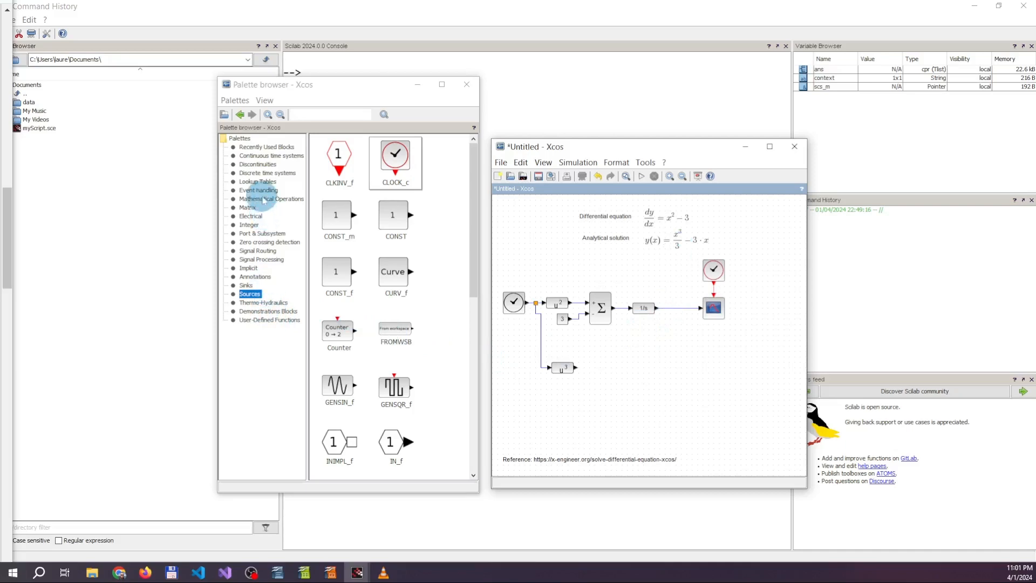
Add a GAINBLK block from the mathematical operations and place it after the cube block
{"action": "left_click", "coordinate": [262, 200]}
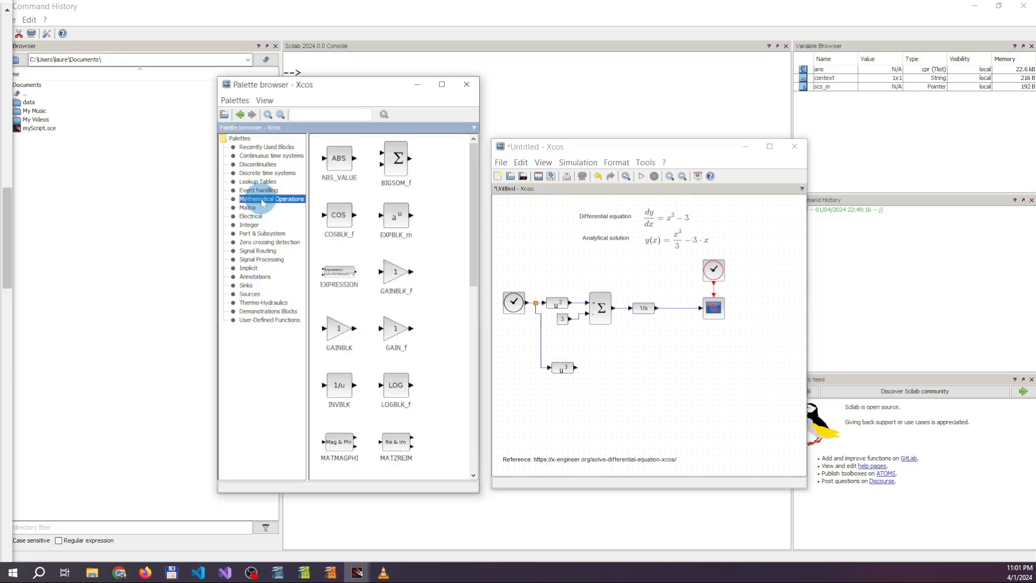
{"action": "right_click", "coordinate": [335, 332]}
{"action": "left_click", "coordinate": [358, 341]}
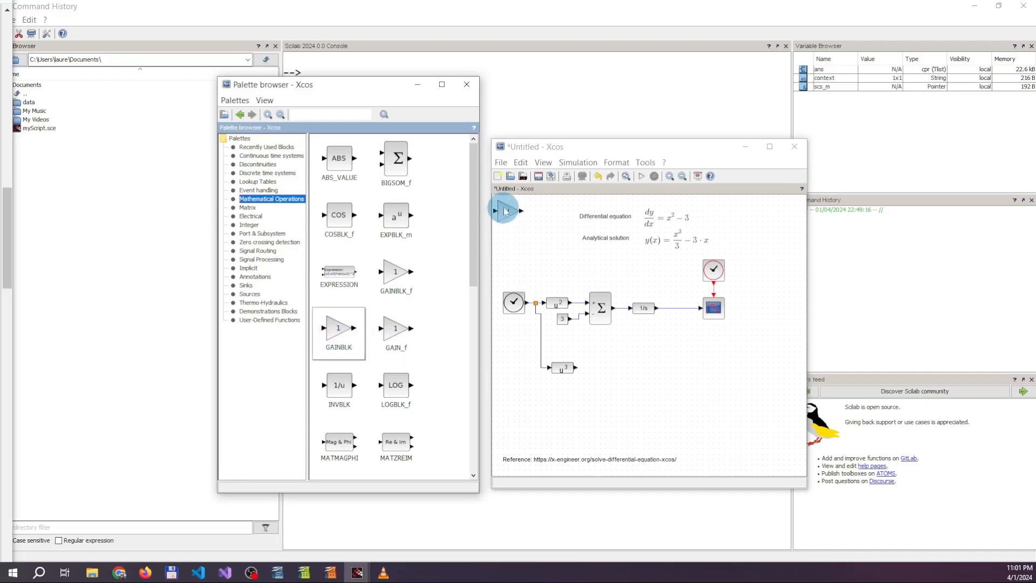
{"action": "left_click_drag", "start_coordinate": [506, 211], "coordinate": [604, 368]}
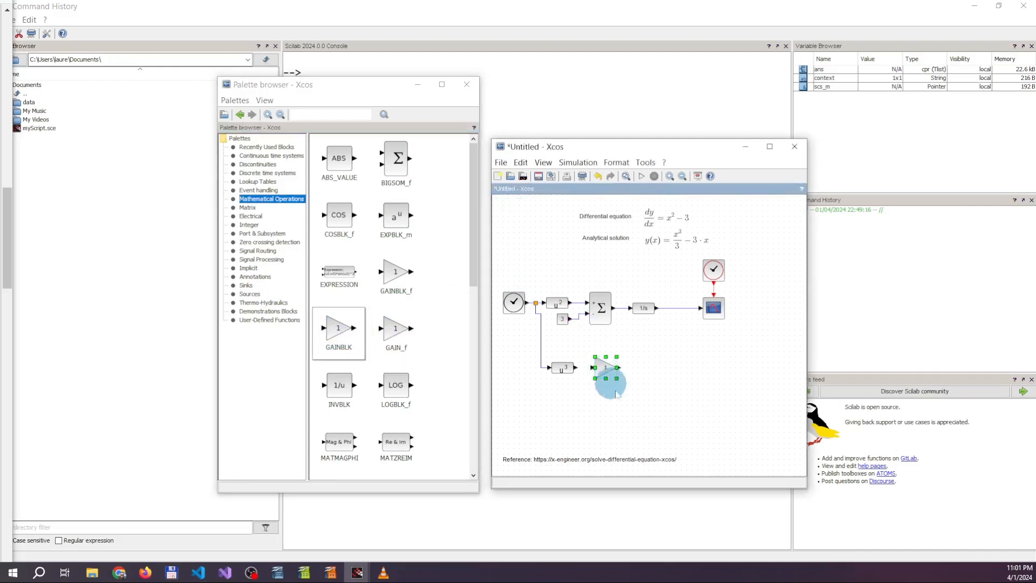
Set the gain block's gain to 1/3 and connect the cube block's output to its input
{"action": "double_click", "coordinate": [605, 367]}
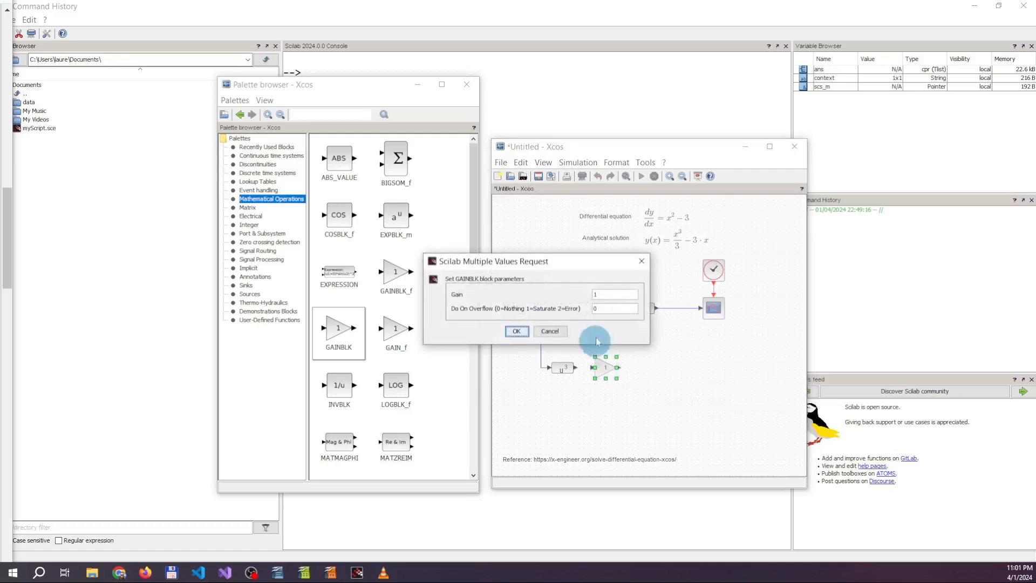
{"action": "type", "text": "/3"}
{"action": "left_click", "coordinate": [516, 331]}
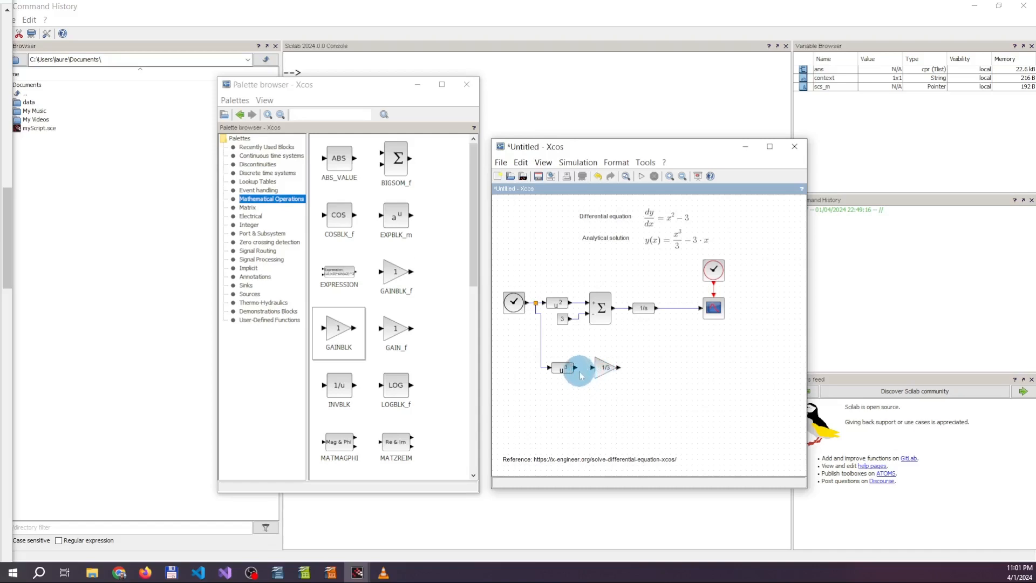
{"action": "left_click_drag", "start_coordinate": [577, 368], "coordinate": [592, 369]}
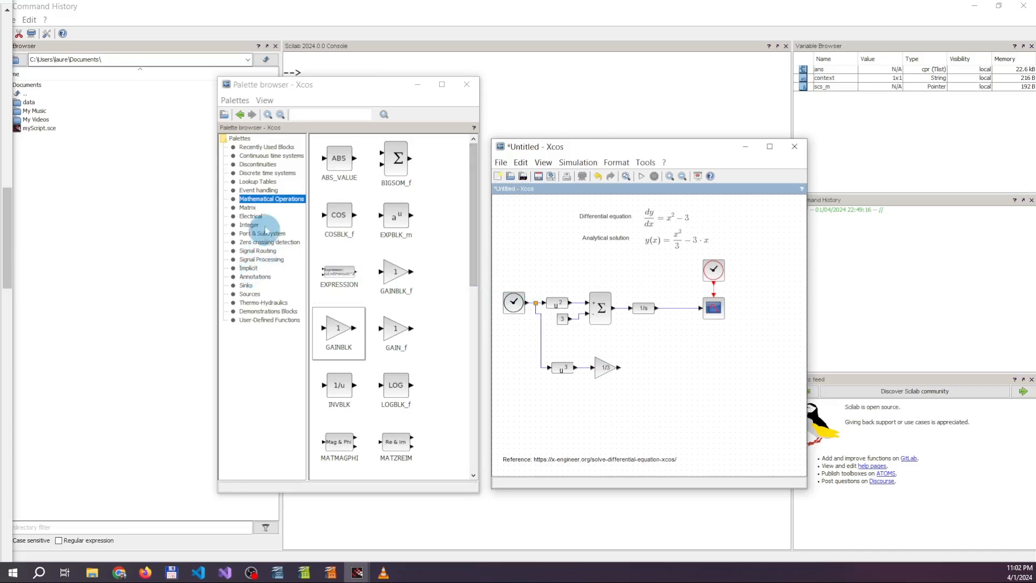
Duplicate the upper chain's summation block, place the copy after the 1/3 gain and connect the gain to its plus input
{"action": "left_click_drag", "start_coordinate": [474, 192], "coordinate": [478, 345]}
{"action": "left_click", "coordinate": [340, 259]}
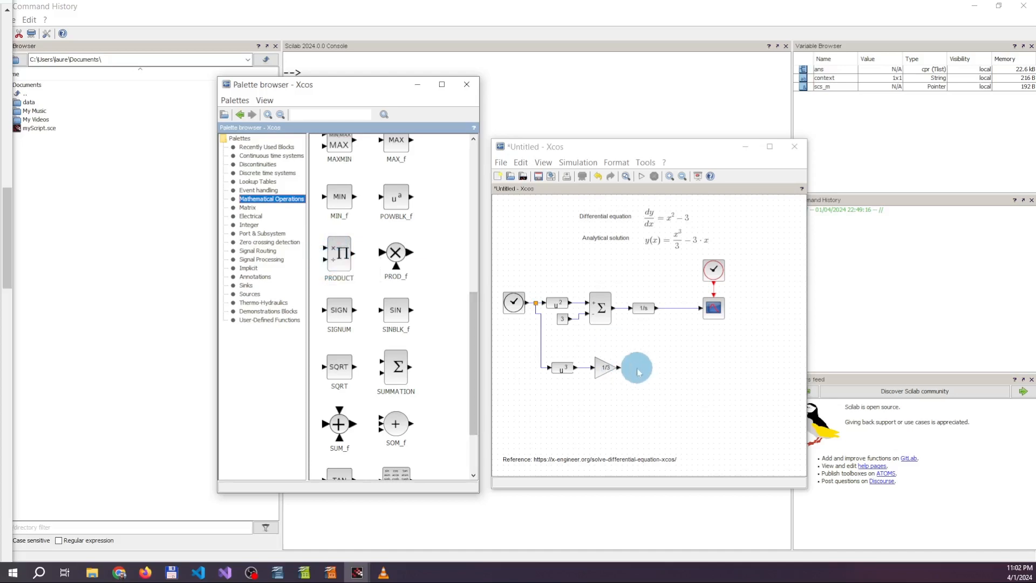
{"action": "left_click", "coordinate": [640, 347]}
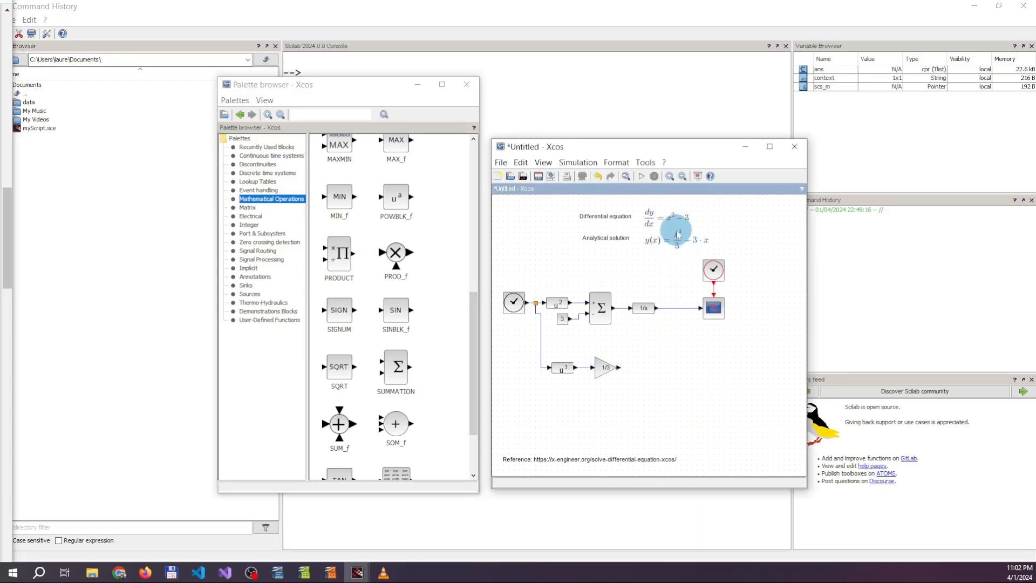
{"action": "mouse_move", "coordinate": [686, 245]}
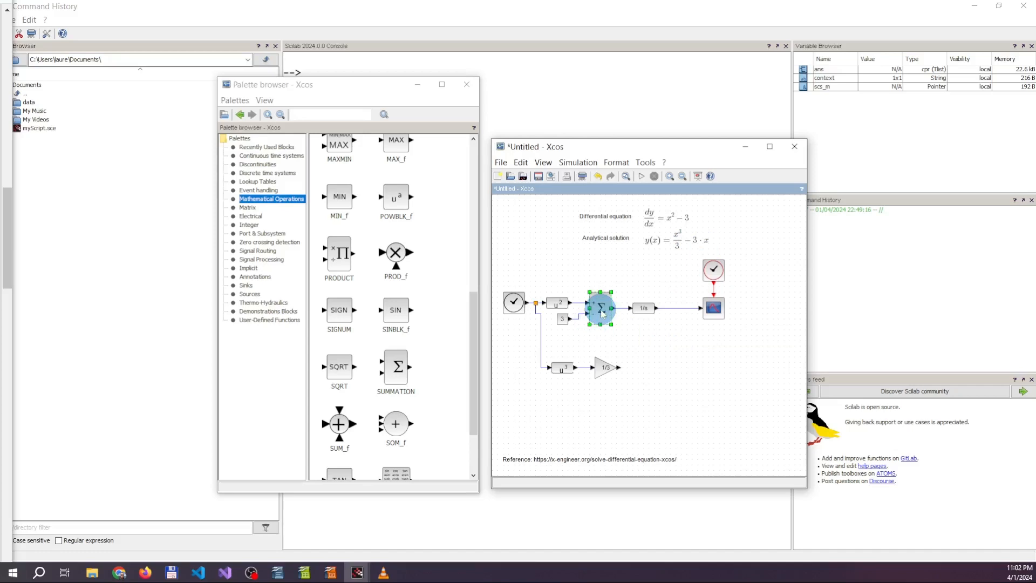
{"action": "left_click", "coordinate": [643, 354]}
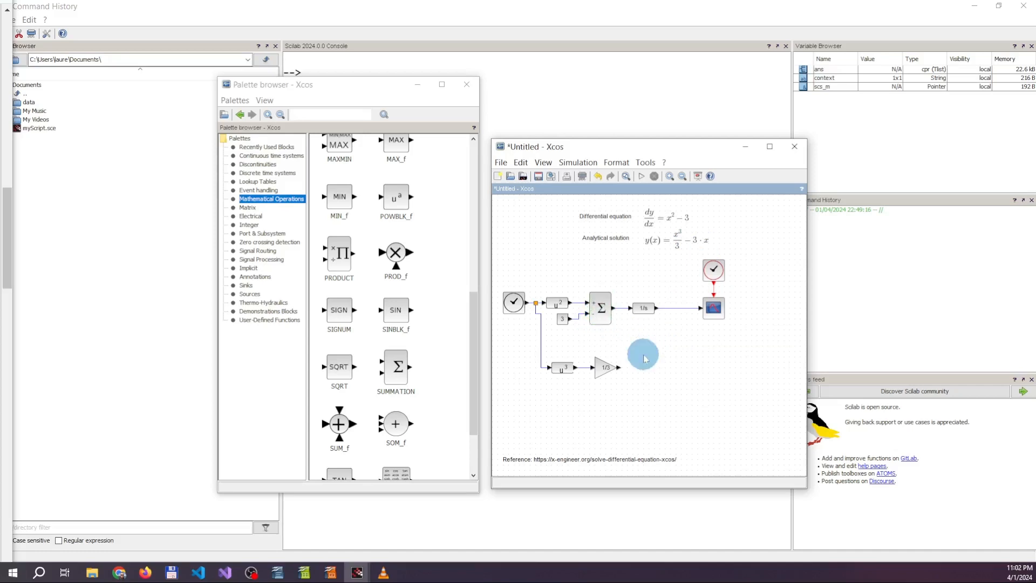
{"action": "left_click_drag", "start_coordinate": [604, 309], "coordinate": [635, 368]}
{"action": "left_click", "coordinate": [633, 408]}
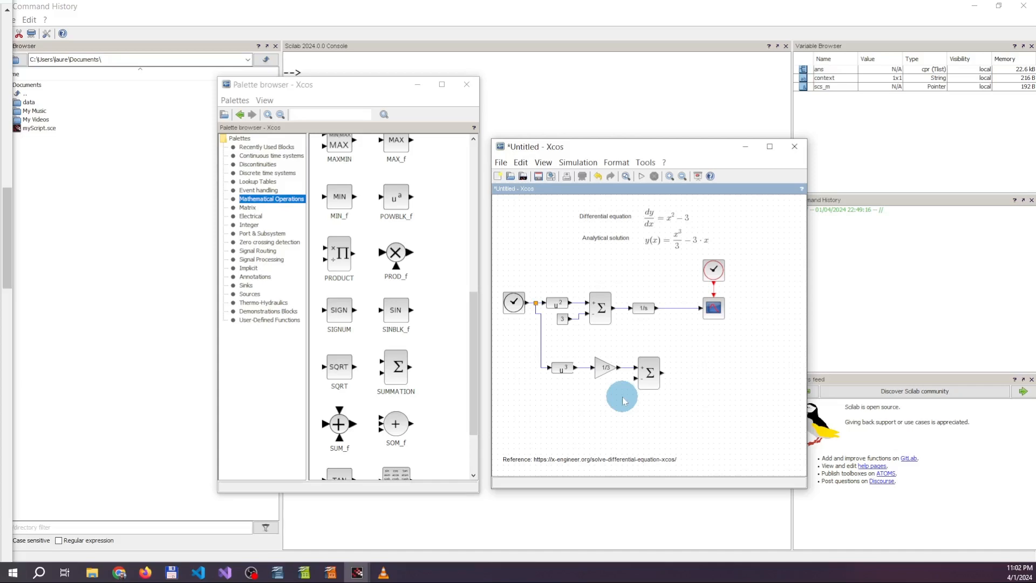
Duplicate the 1/3 gain block and place the copy directly below the original
{"action": "left_click", "coordinate": [603, 369]}
{"action": "key", "text": "ctrl+c"}
{"action": "key", "text": "ctrl+v"}
{"action": "left_click_drag", "start_coordinate": [608, 372], "coordinate": [605, 399]}
Set the copied gain block's gain to 3
{"action": "double_click", "coordinate": [605, 399]}
{"action": "left_click", "coordinate": [599, 294]}
{"action": "double_click", "coordinate": [607, 295]}
{"action": "left_click", "coordinate": [606, 293]}
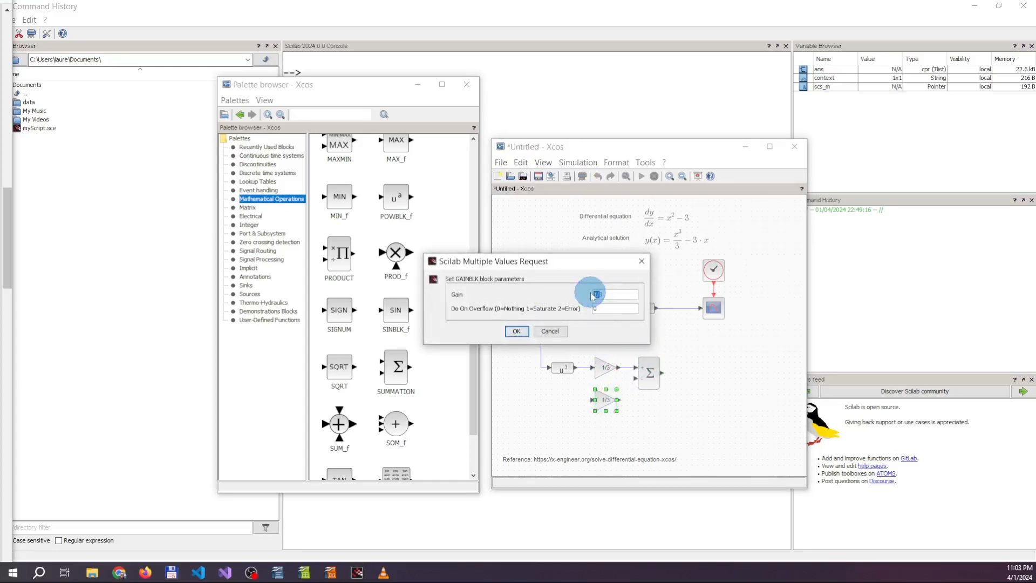
{"action": "left_click", "coordinate": [617, 295]}
{"action": "left_click_drag", "start_coordinate": [617, 295], "coordinate": [565, 293]}
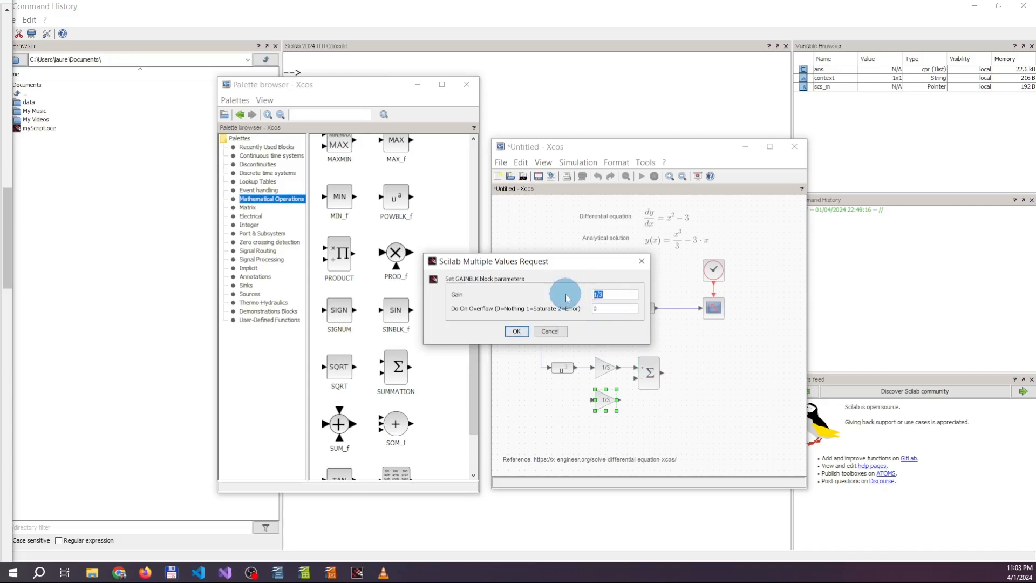
{"action": "type", "text": "3"}
{"action": "left_click", "coordinate": [522, 332]}
{"action": "left_click", "coordinate": [527, 410]}
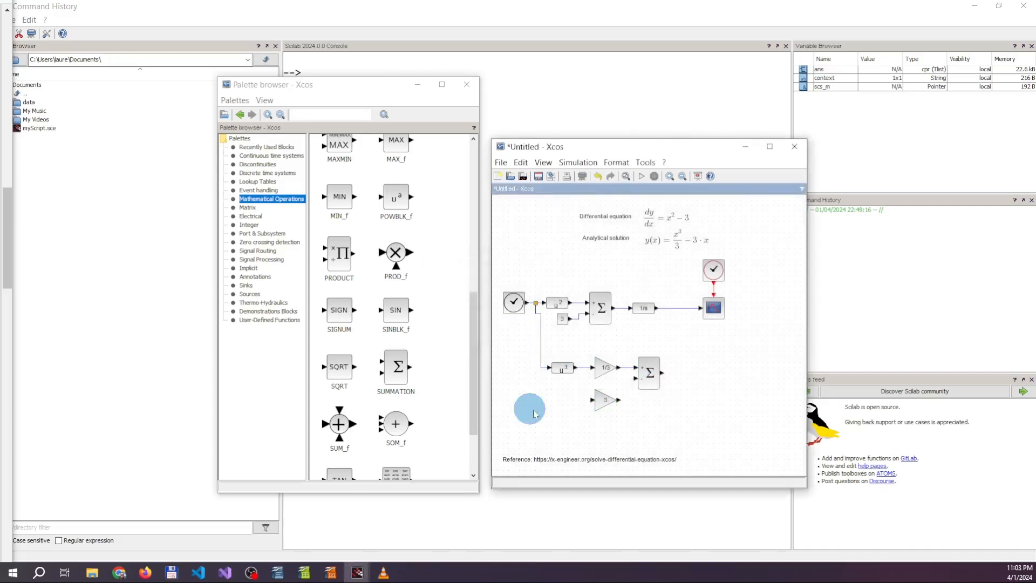
Connect the 3 gain's input to the link feeding the cube block and its output to the lower summation's minus input
{"action": "left_click", "coordinate": [603, 401]}
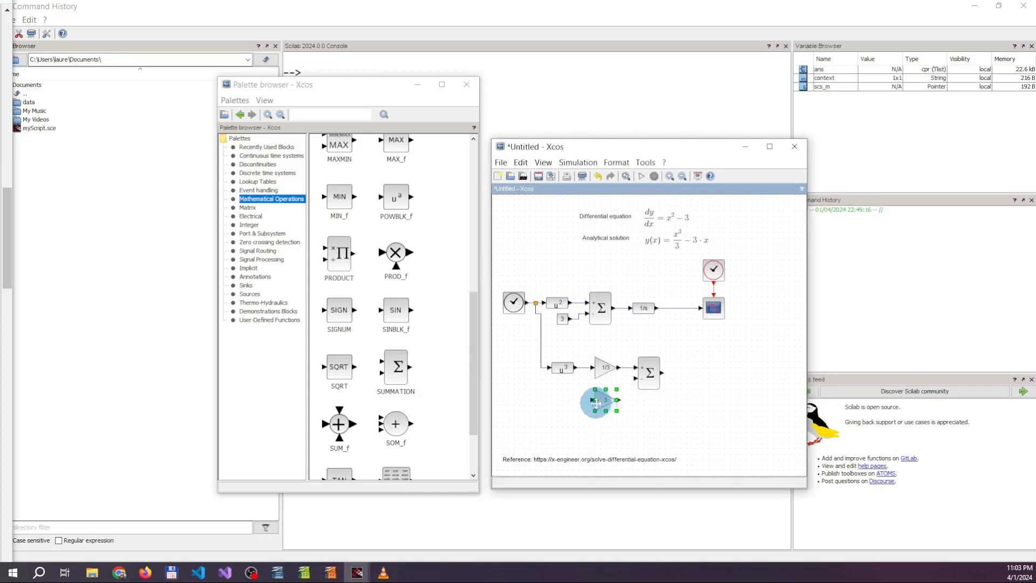
{"action": "left_click", "coordinate": [571, 408]}
{"action": "left_click_drag", "start_coordinate": [592, 402], "coordinate": [542, 371]}
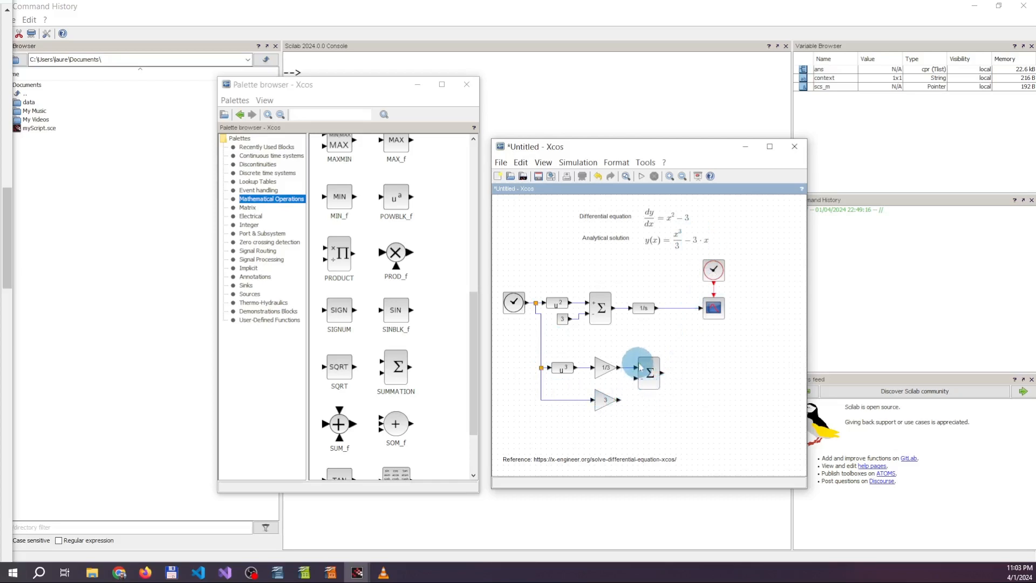
{"action": "left_click_drag", "start_coordinate": [619, 399], "coordinate": [636, 381]}
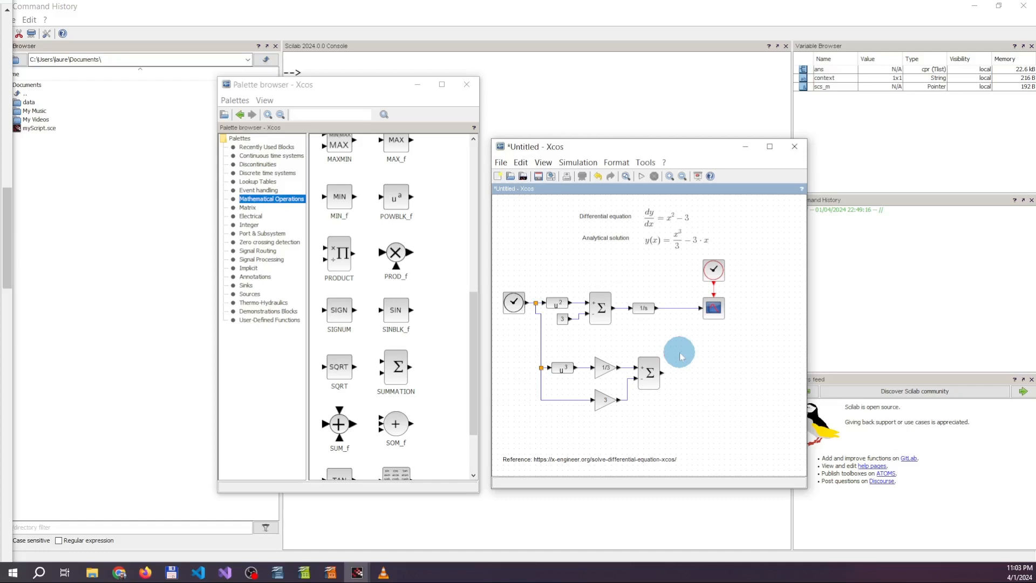
Replace the integrator-to-scope link with a MUX block from the signal routing blocks, connecting the integrator's output to the MUX's upper input
{"action": "left_click", "coordinate": [674, 307]}
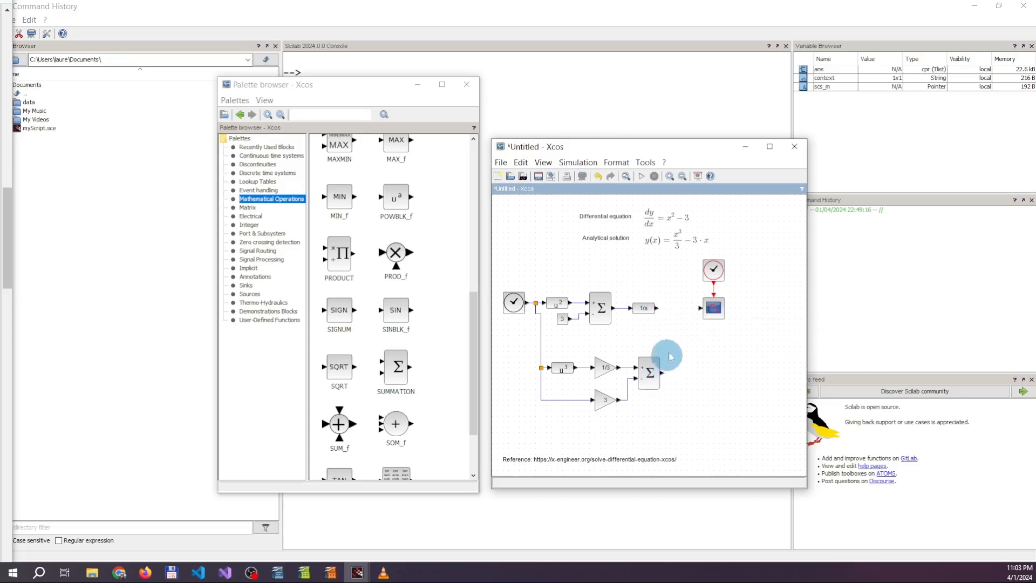
{"action": "left_click", "coordinate": [258, 251]}
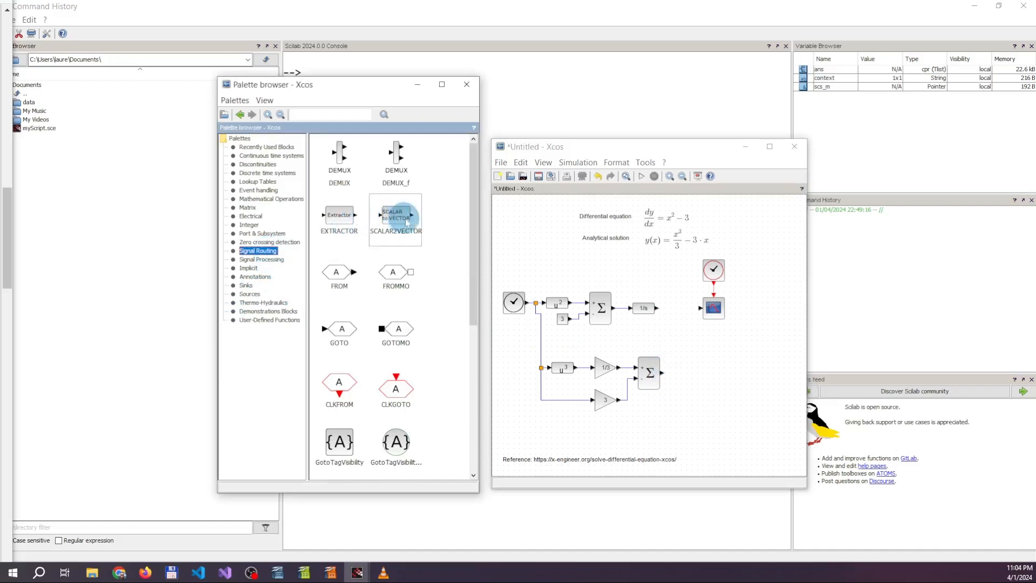
{"action": "scroll", "coordinate": [453, 232], "scroll_direction": "down", "scroll_amount": 3}
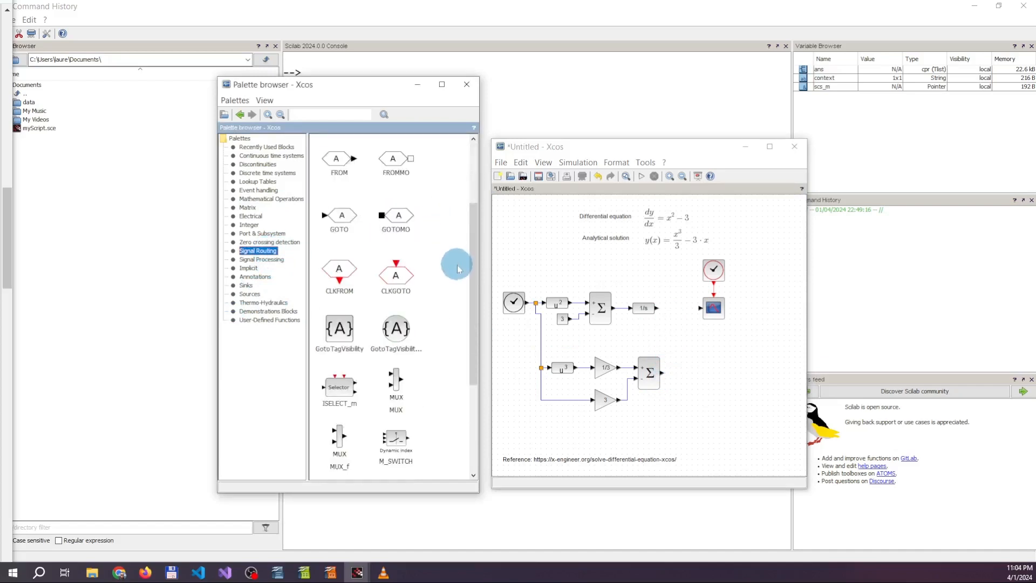
{"action": "right_click", "coordinate": [398, 382]}
{"action": "left_click", "coordinate": [424, 394]}
{"action": "left_click", "coordinate": [499, 212]}
{"action": "left_click_drag", "start_coordinate": [501, 213], "coordinate": [665, 330]}
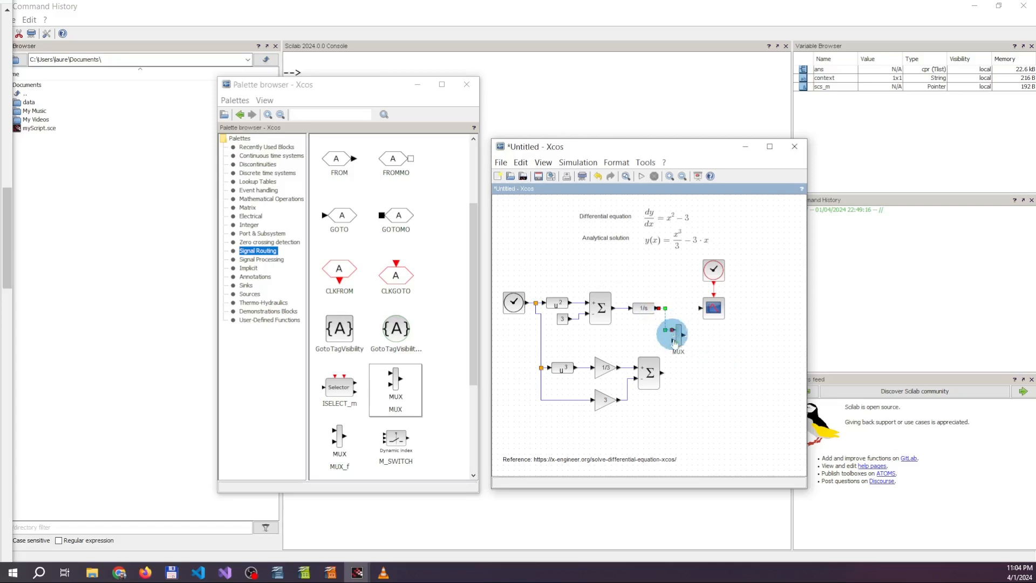
Connect the lower summation block's output to the MUX block's second input
{"action": "left_click", "coordinate": [683, 385]}
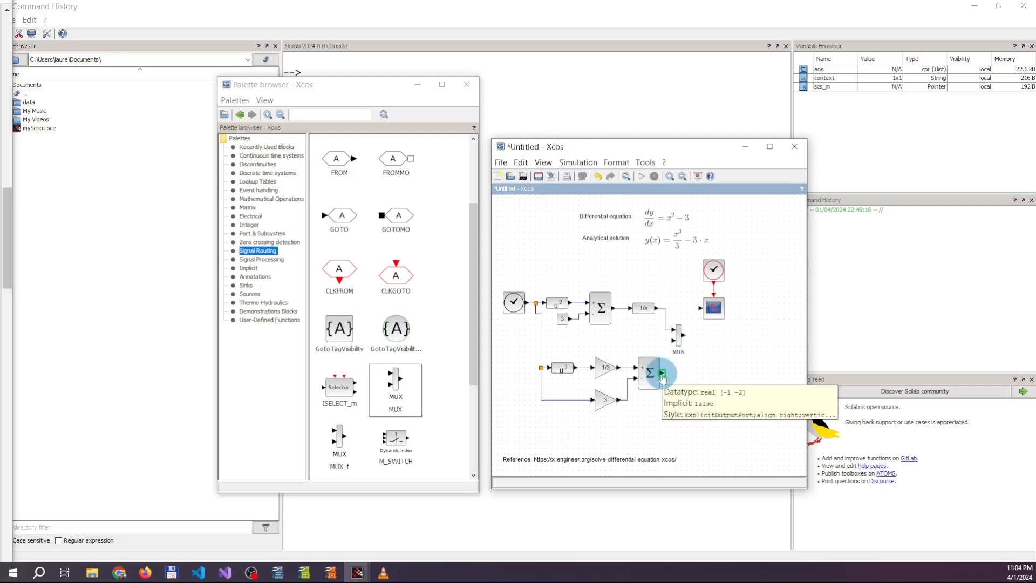
{"action": "left_click_drag", "start_coordinate": [662, 374], "coordinate": [672, 343]}
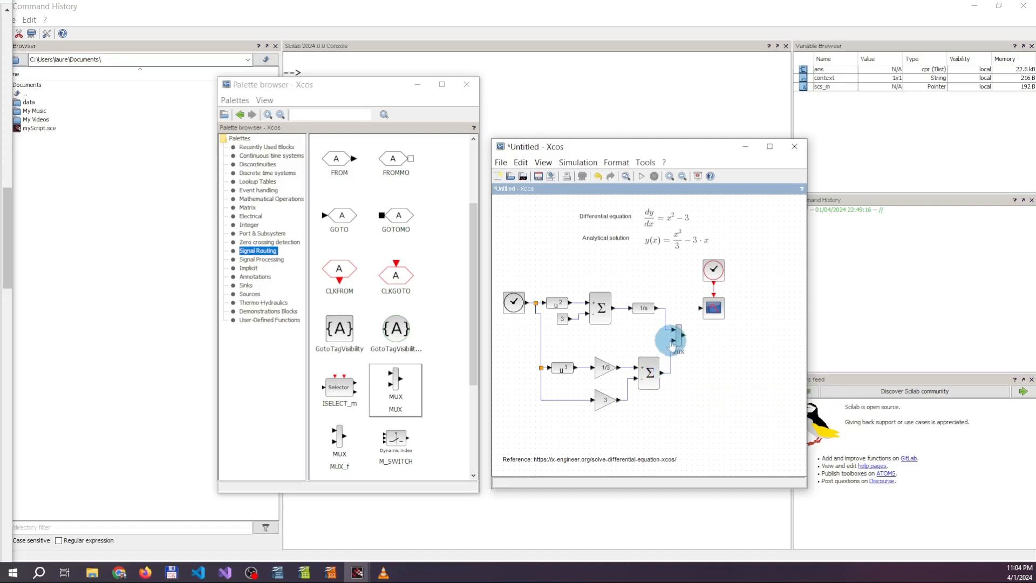
{"action": "left_click", "coordinate": [671, 340]}
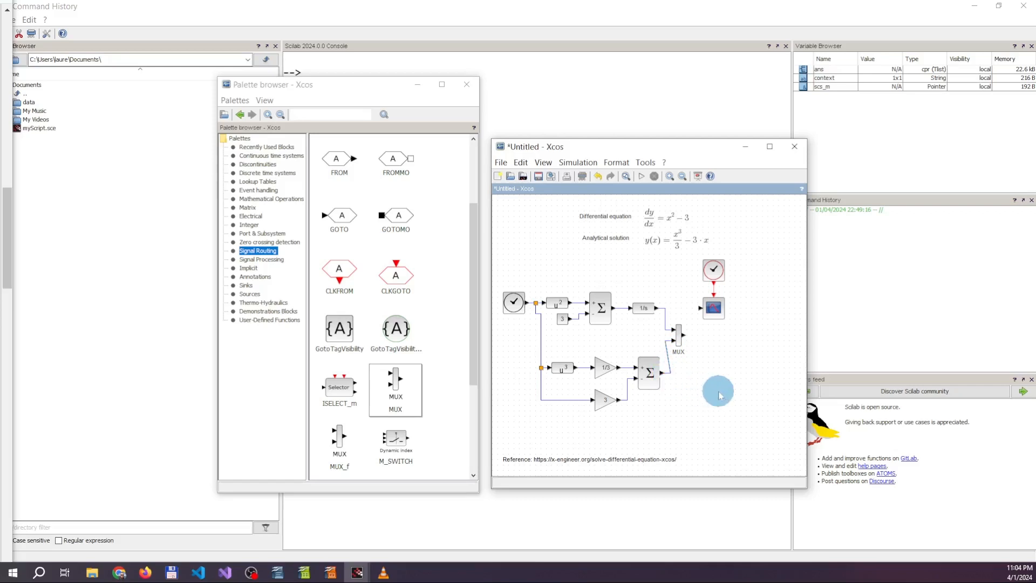
Nudge the lower summation block slightly left and straighten its link to the MUX block
{"action": "left_click", "coordinate": [676, 378]}
{"action": "left_click", "coordinate": [649, 375]}
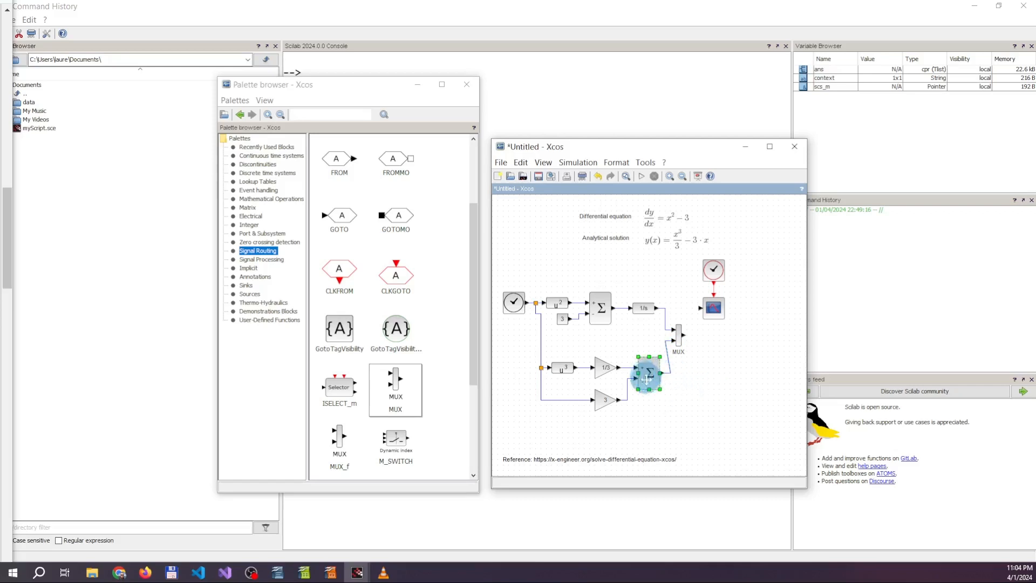
{"action": "key", "text": "Left"}
{"action": "left_click", "coordinate": [660, 416]}
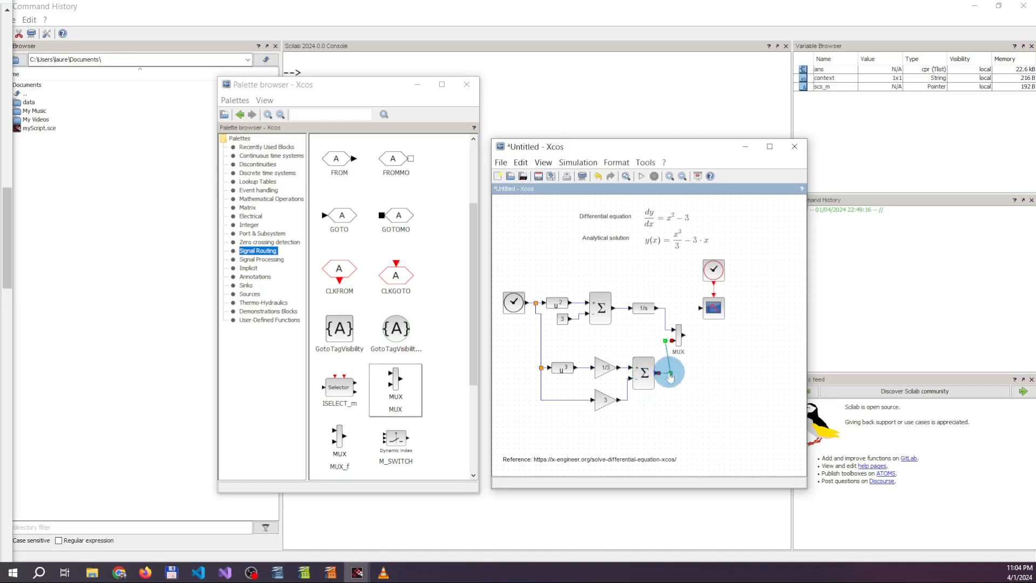
{"action": "left_click_drag", "start_coordinate": [671, 373], "coordinate": [667, 372]}
{"action": "left_click", "coordinate": [689, 393]}
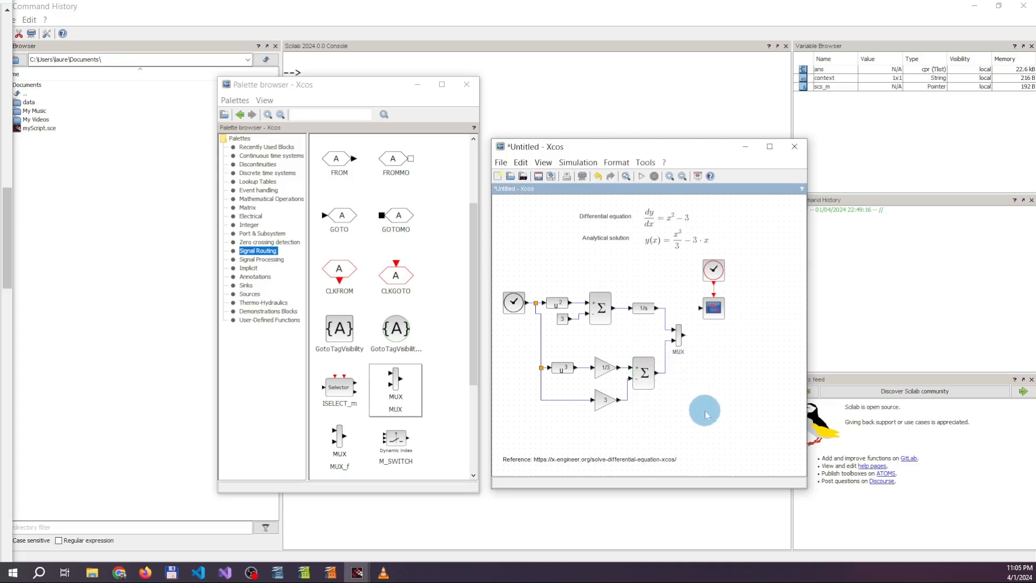
Shift the 3 gain slightly left, delete its output link and reconnect it to the summation's minus input with a right-angled link
{"action": "mouse_move", "coordinate": [617, 400]}
{"action": "left_mouse_down"}
{"action": "mouse_move", "coordinate": [610, 394]}
{"action": "mouse_move", "coordinate": [620, 382]}
{"action": "mouse_move", "coordinate": [628, 396]}
{"action": "mouse_move", "coordinate": [627, 382]}
{"action": "left_mouse_up"}
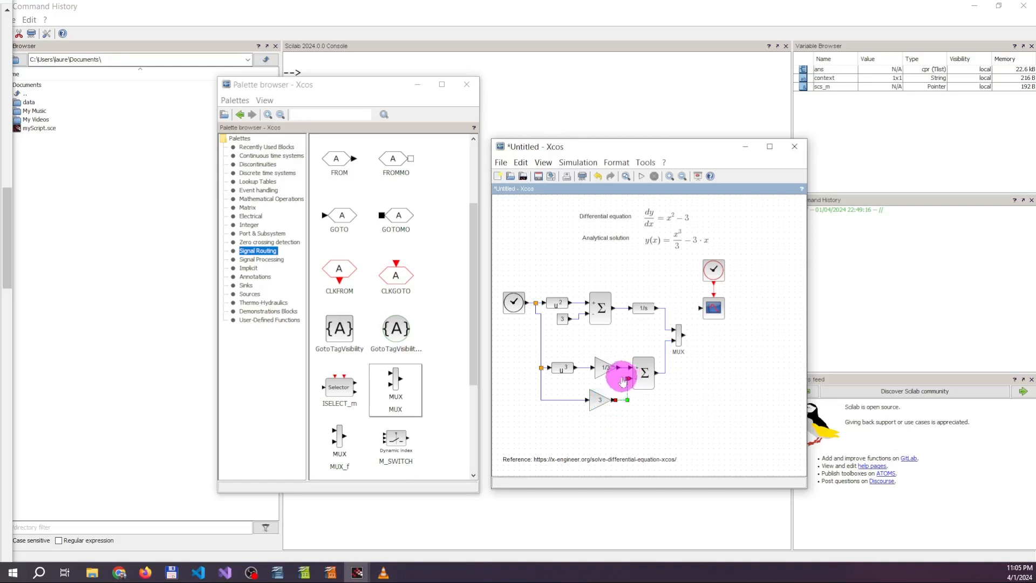
{"action": "left_click", "coordinate": [619, 378]}
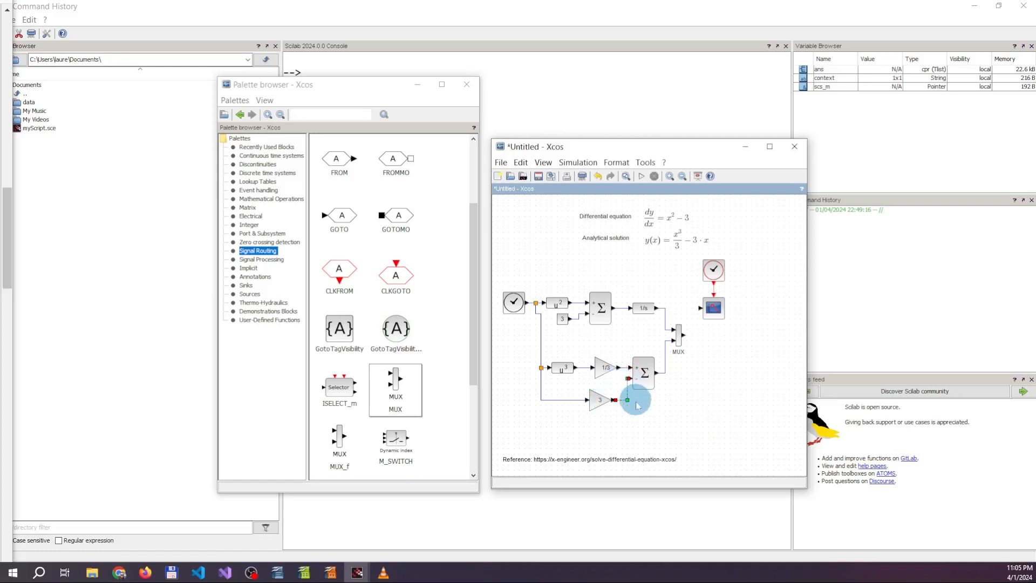
{"action": "left_click", "coordinate": [625, 403]}
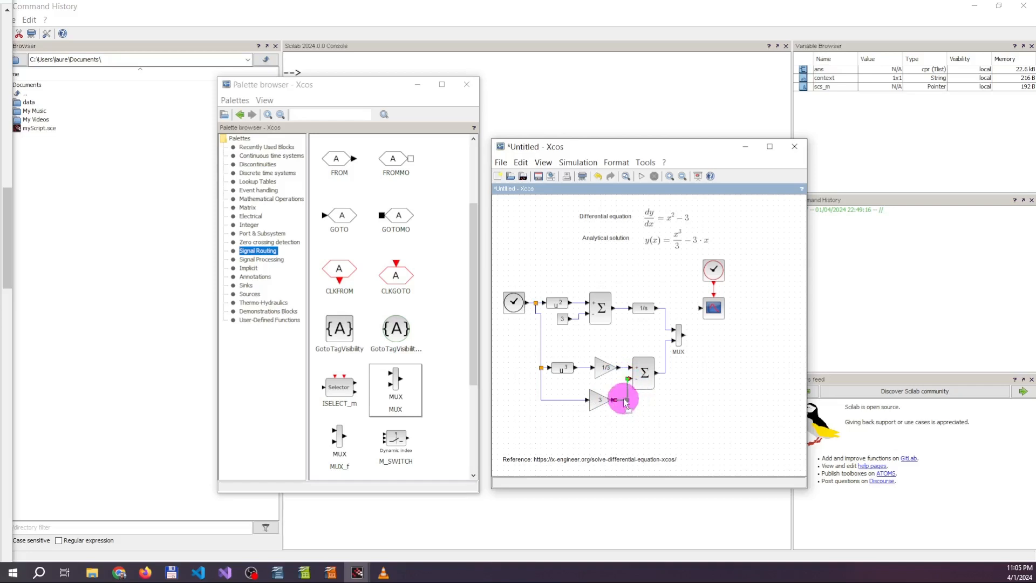
{"action": "left_click_drag", "start_coordinate": [622, 402], "coordinate": [638, 401]}
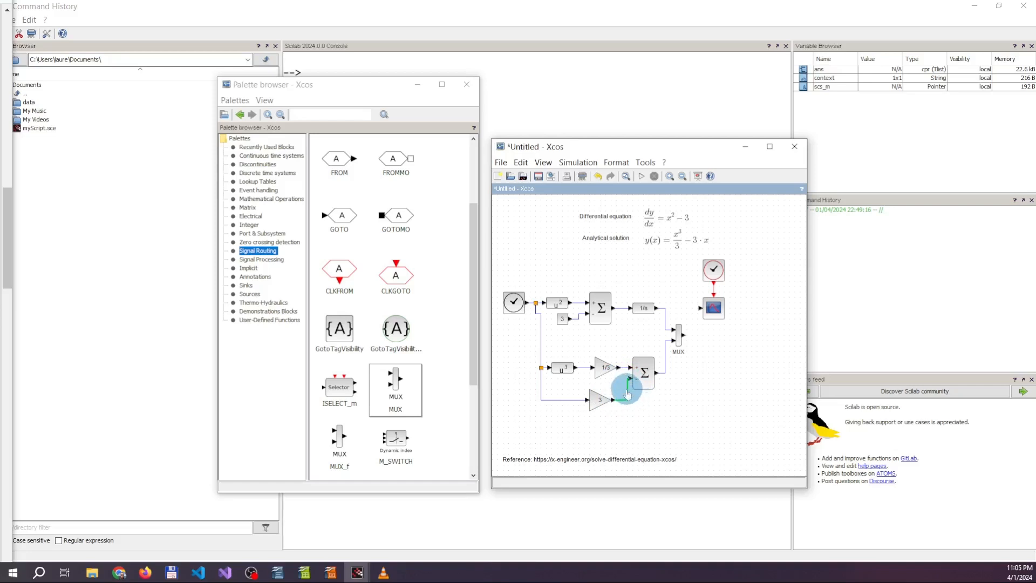
{"action": "key", "text": "Delete"}
{"action": "left_click", "coordinate": [641, 421]}
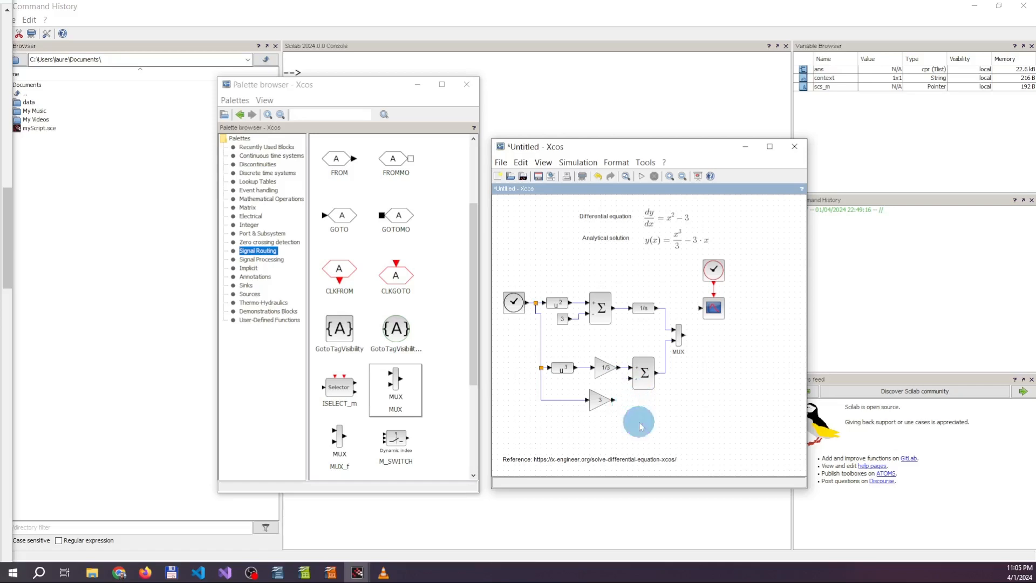
{"action": "left_click_drag", "start_coordinate": [614, 400], "coordinate": [621, 383]}
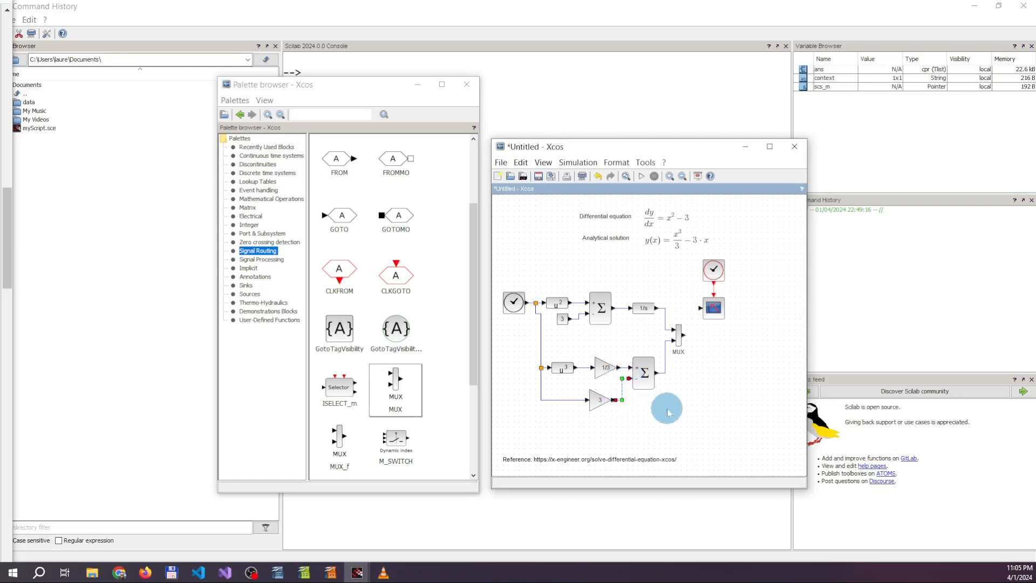
Move the scope and its clock down level with the MUX block and connect the MUX output to the scope
{"action": "mouse_move", "coordinate": [755, 259]}
{"action": "left_mouse_down"}
{"action": "mouse_move", "coordinate": [701, 305]}
{"action": "mouse_move", "coordinate": [695, 330]}
{"action": "mouse_move", "coordinate": [723, 337]}
{"action": "mouse_move", "coordinate": [700, 335]}
{"action": "left_mouse_up"}
{"action": "left_click", "coordinate": [735, 370]}
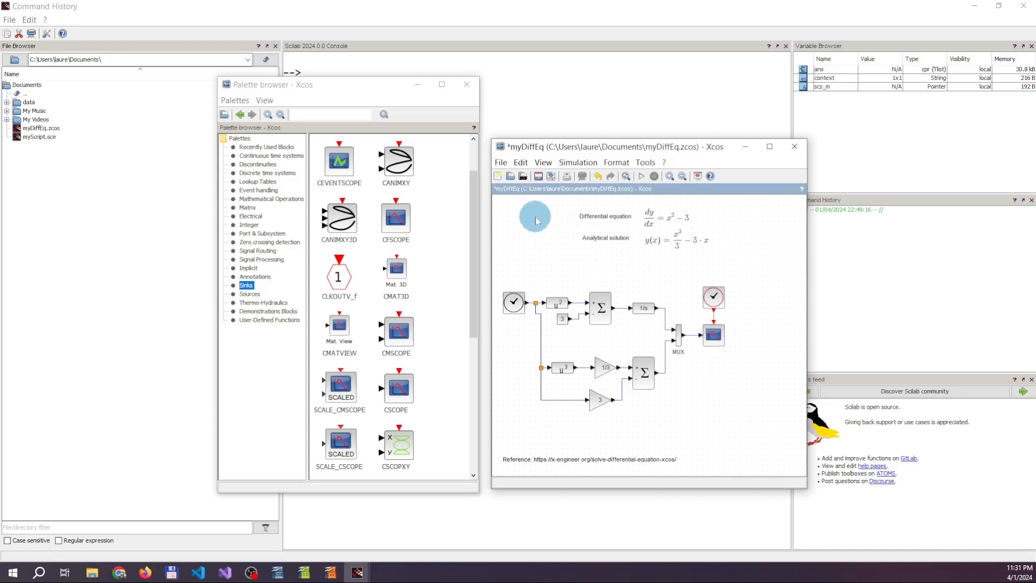
Save the diagram as myDiffEq.zcos in the Documents folder, over the existing file
{"action": "left_click", "coordinate": [501, 162]}
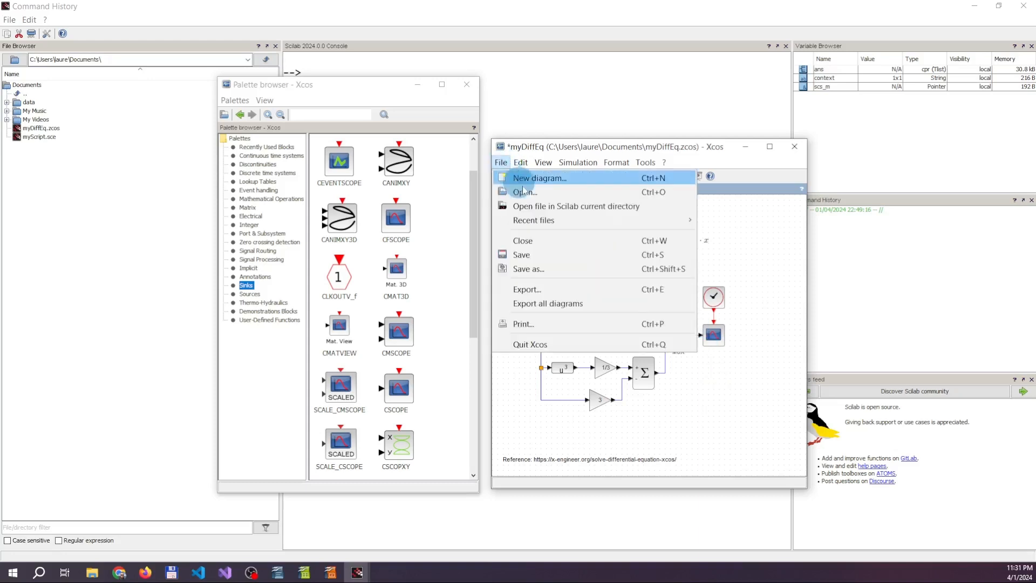
{"action": "left_click", "coordinate": [536, 269]}
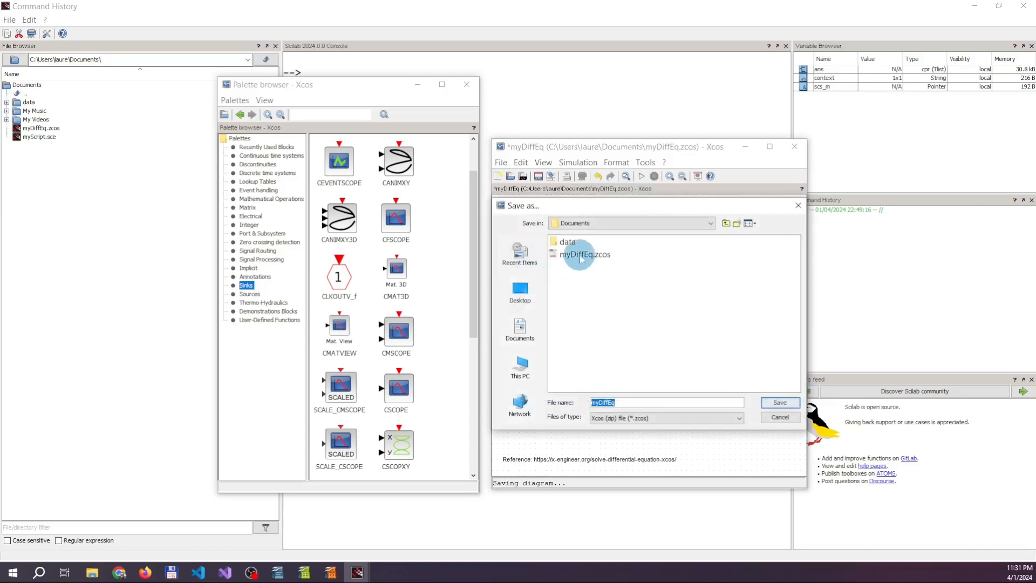
{"action": "left_click", "coordinate": [580, 258]}
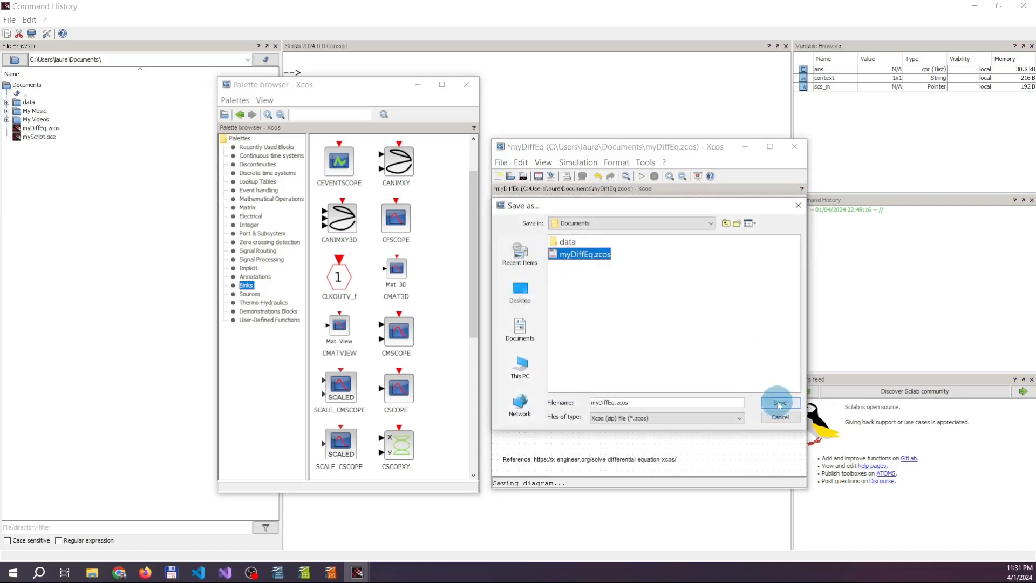
{"action": "left_click", "coordinate": [779, 404]}
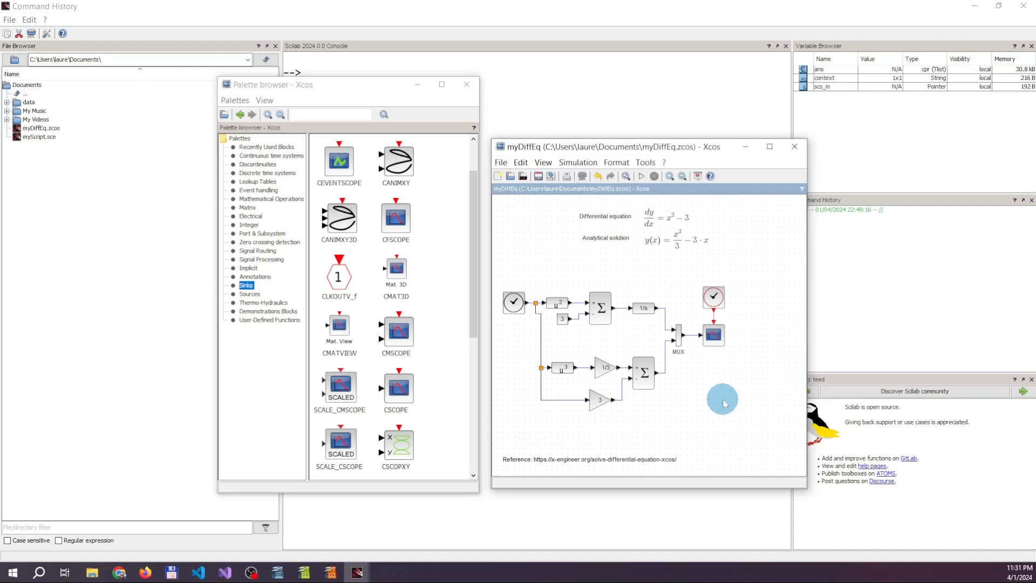
Open the simulation setup, review the available solver kinds and the integrator relative tolerance, and accept the parameters
{"action": "left_click", "coordinate": [580, 165]}
{"action": "left_click", "coordinate": [587, 182]}
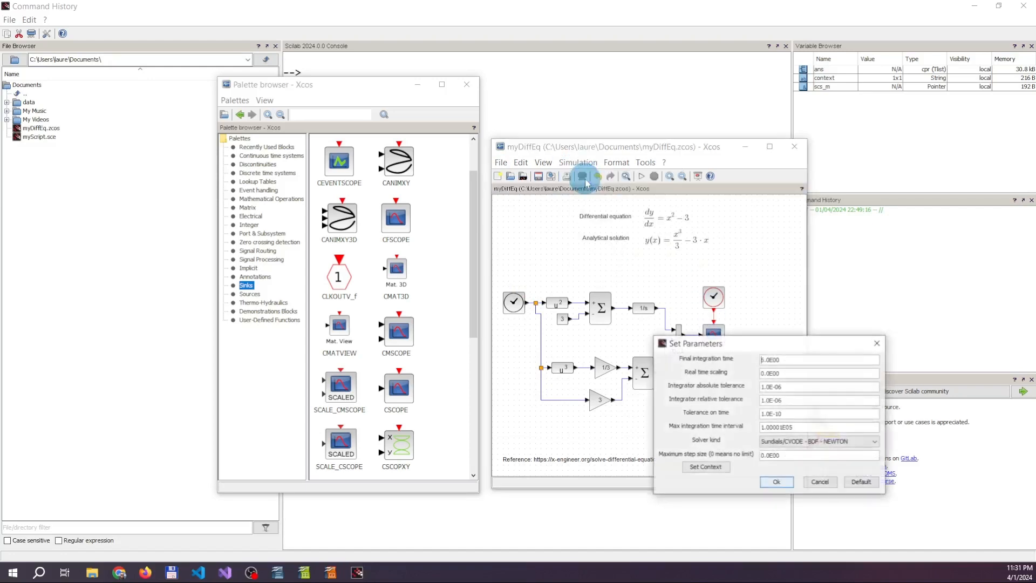
{"action": "left_click_drag", "start_coordinate": [751, 344], "coordinate": [564, 250]}
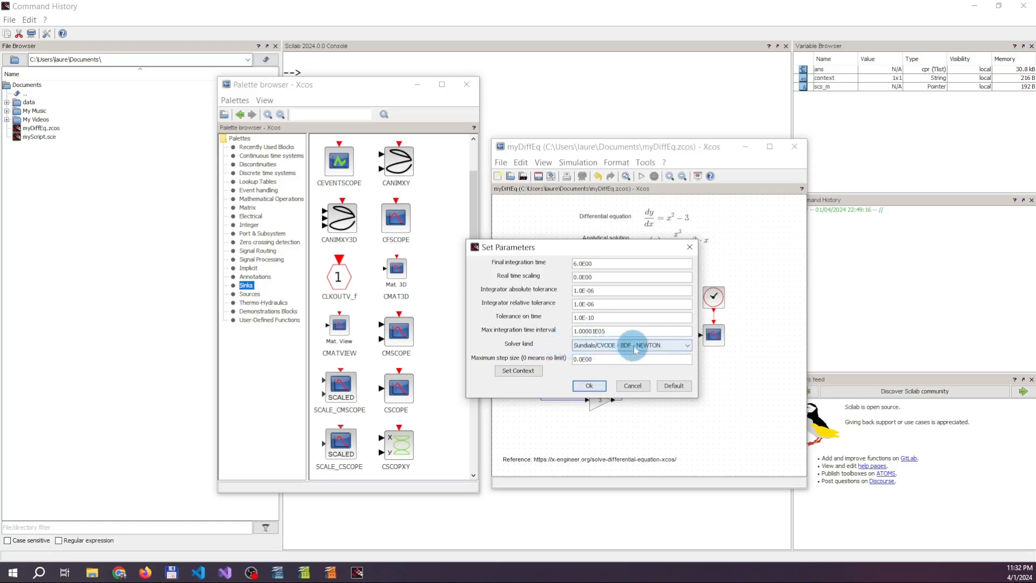
{"action": "left_click", "coordinate": [648, 347]}
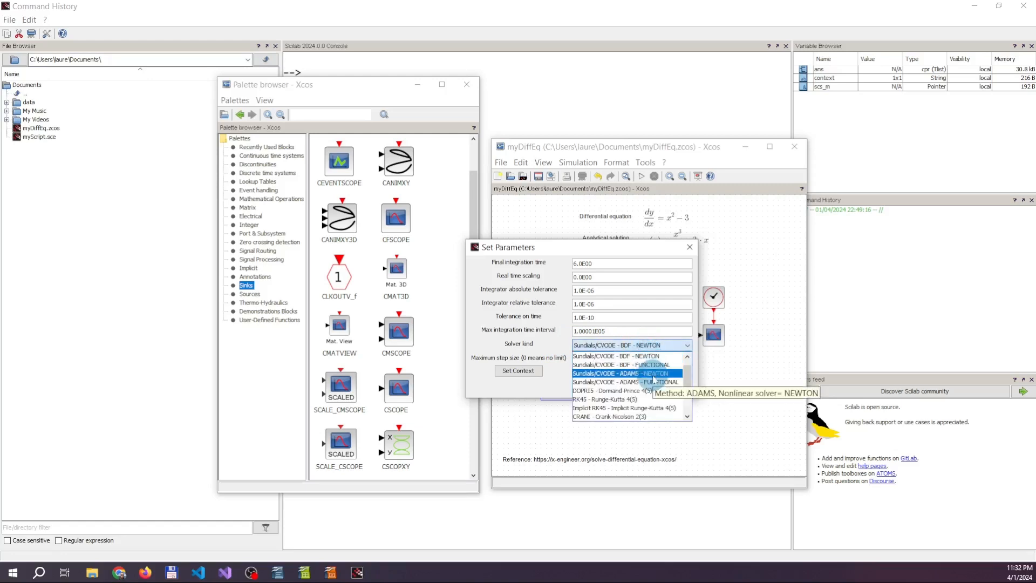
{"action": "scroll", "coordinate": [653, 379], "scroll_direction": "down", "scroll_amount": 1}
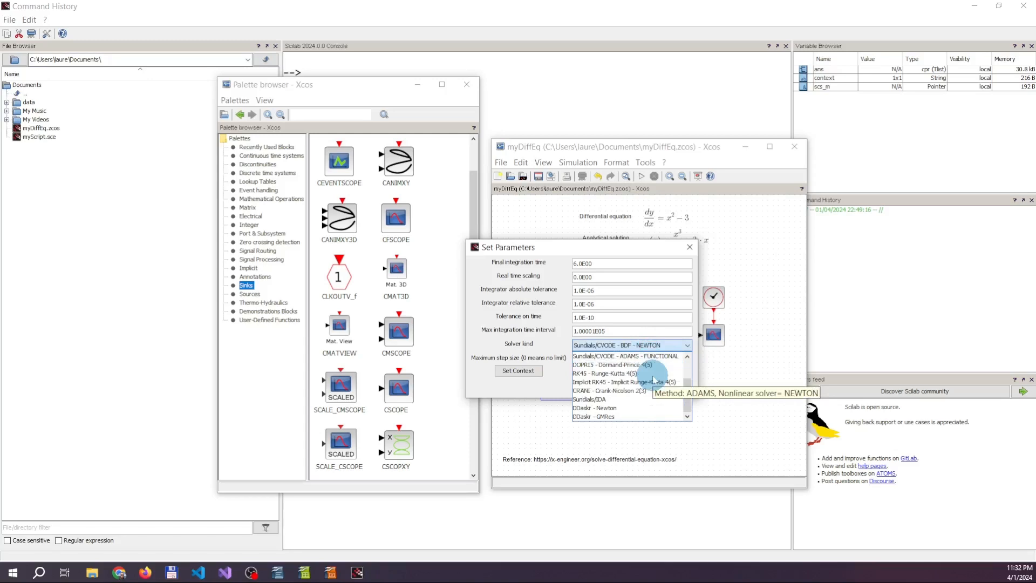
{"action": "scroll", "coordinate": [654, 380], "scroll_direction": "up", "scroll_amount": 2}
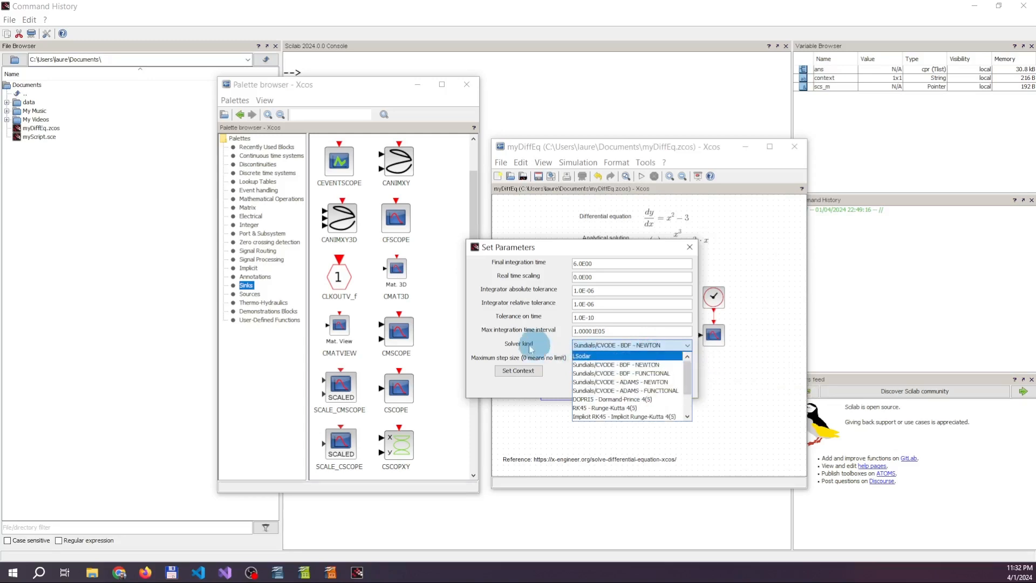
{"action": "left_click", "coordinate": [491, 341]}
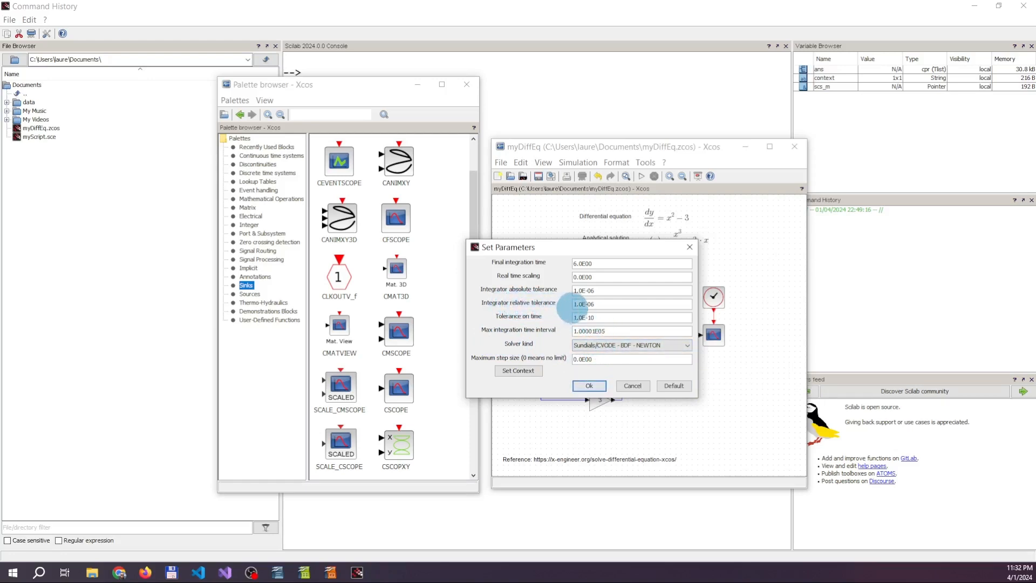
{"action": "left_click", "coordinate": [598, 304]}
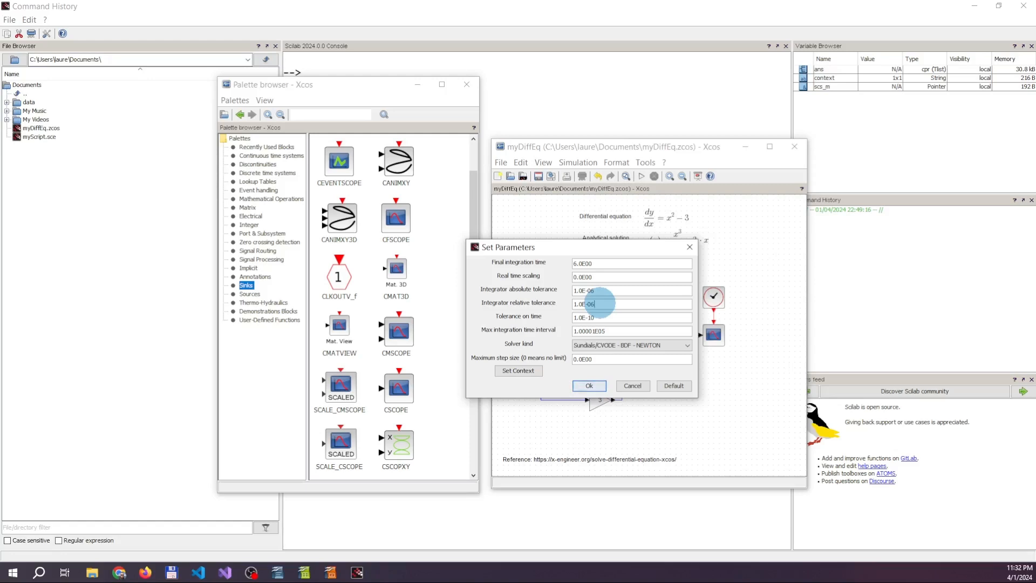
{"action": "key", "text": "BackSpace"}
{"action": "left_click", "coordinate": [589, 386]}
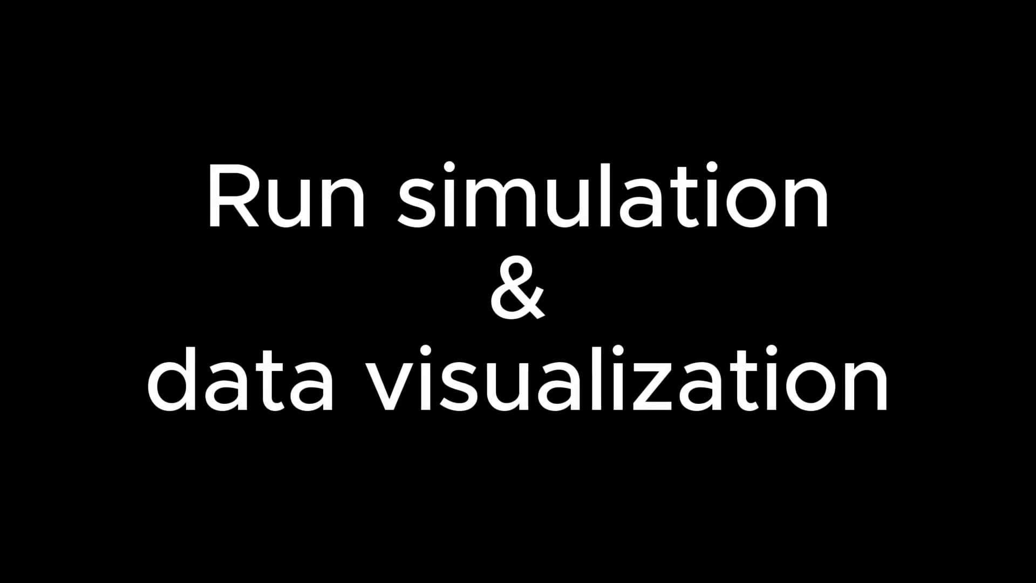
Run the simulation, examine both curves in the maximized scope plot, and close the plot window
{"action": "left_click", "coordinate": [719, 396]}
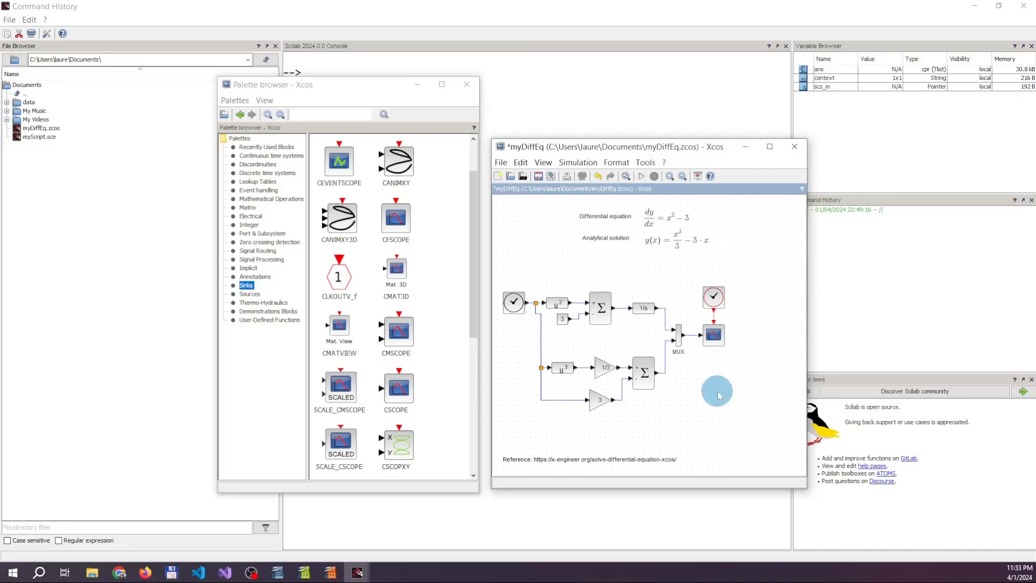
{"action": "left_click", "coordinate": [643, 180]}
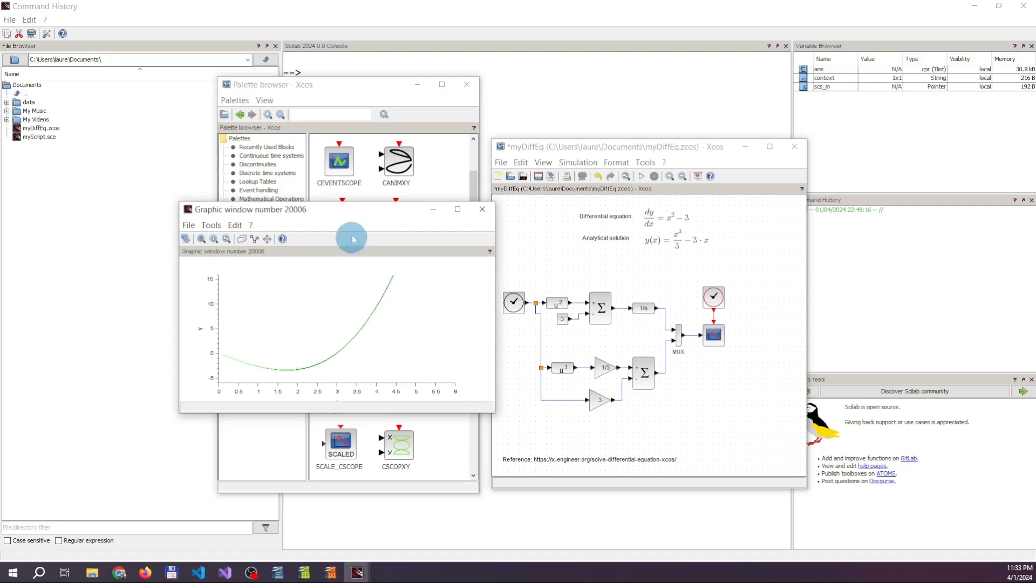
{"action": "left_click", "coordinate": [458, 210]}
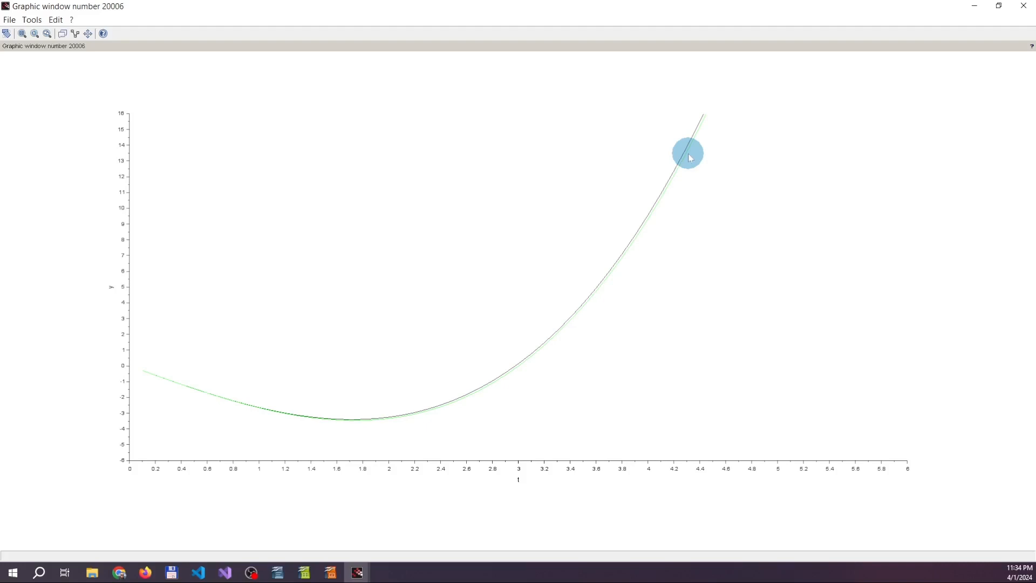
{"action": "left_click", "coordinate": [1022, 9]}
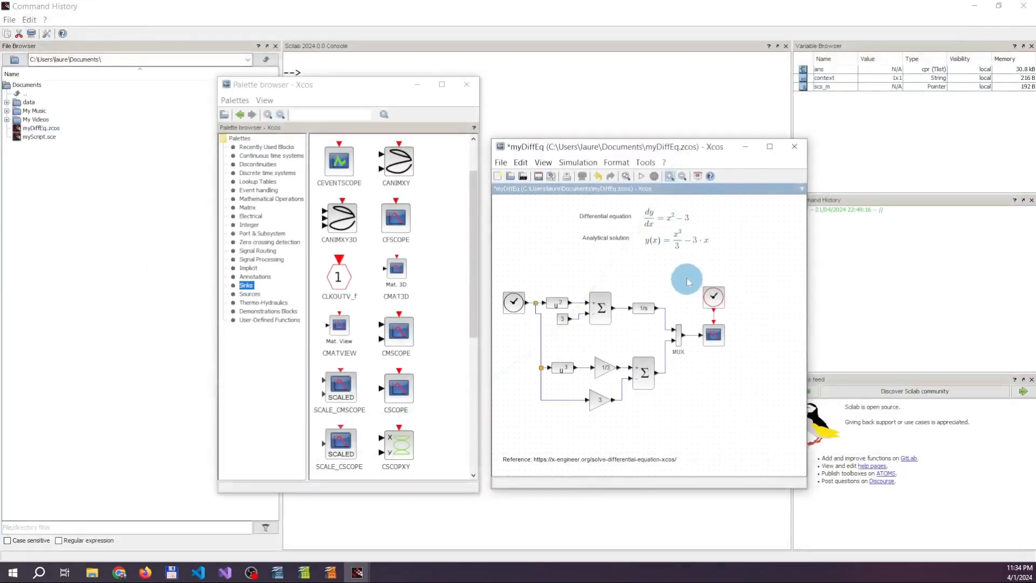
Set the integrator relative tolerance to 1.0E-06 in the simulation setup and rerun the simulation to plot both curves
{"action": "left_click", "coordinate": [576, 163]}
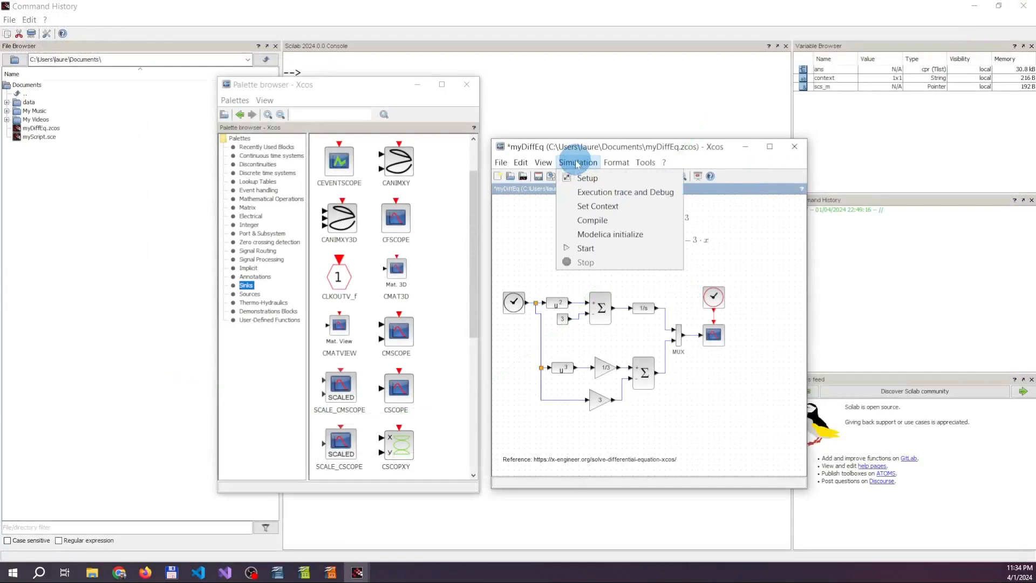
{"action": "left_click", "coordinate": [588, 178]}
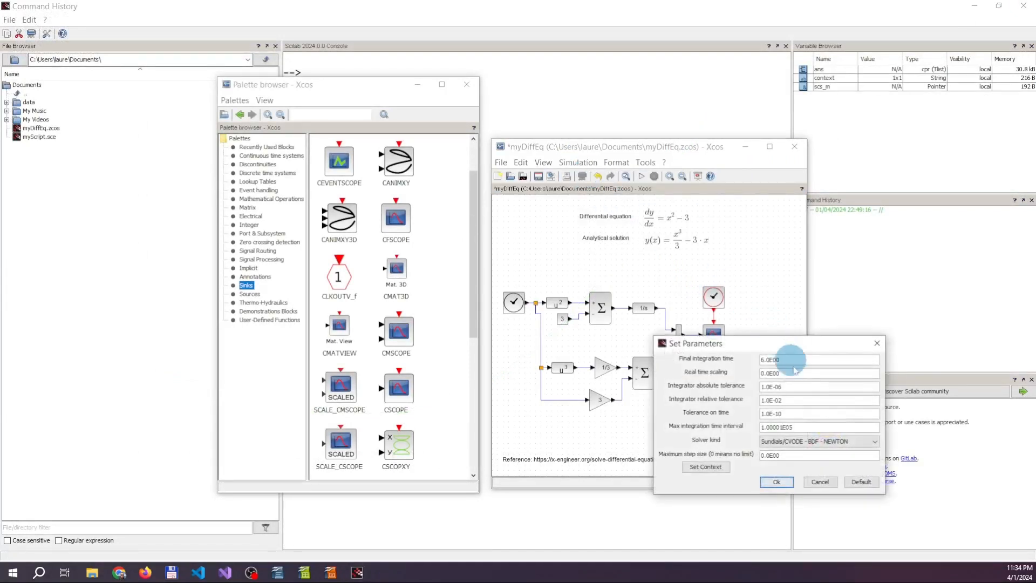
{"action": "left_click", "coordinate": [793, 398]}
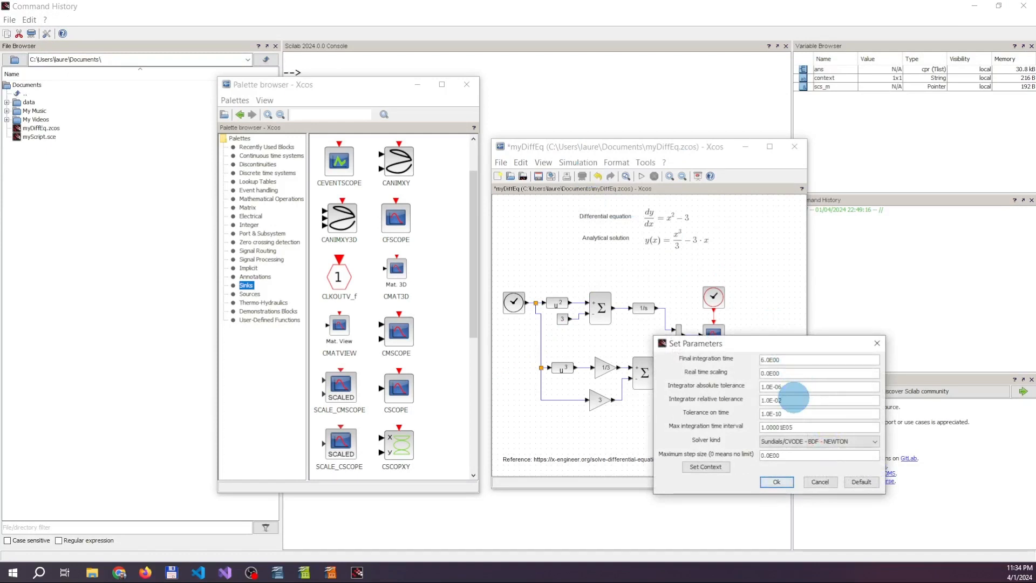
{"action": "key", "text": "BackSpace"}
{"action": "type", "text": "6"}
{"action": "left_click", "coordinate": [778, 483]}
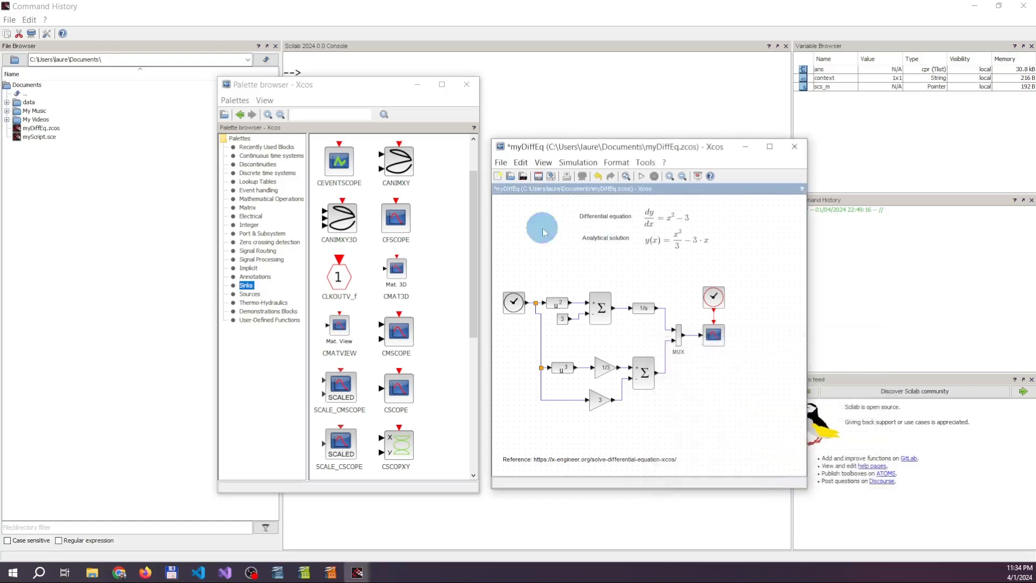
{"action": "left_click", "coordinate": [641, 177]}
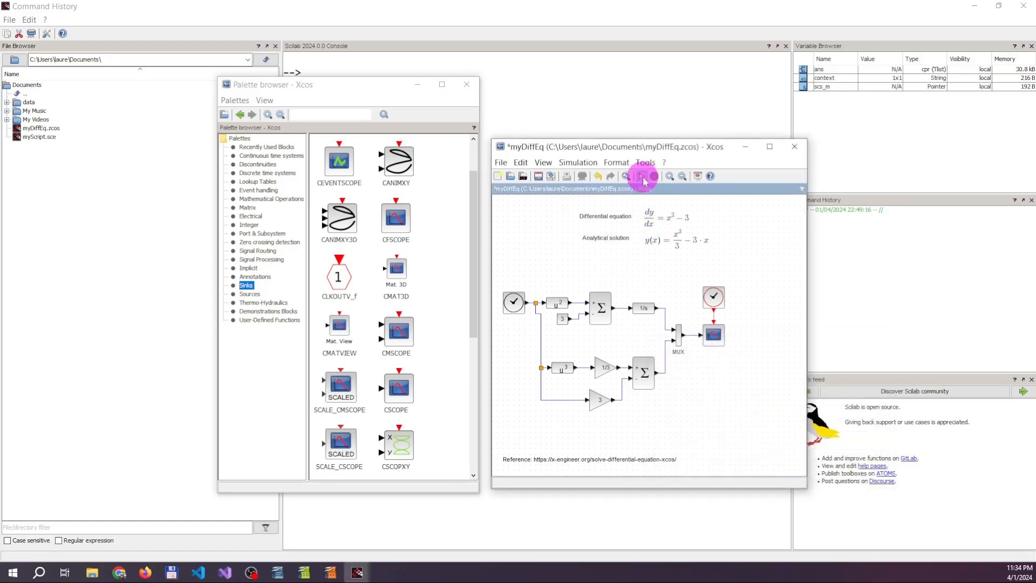
{"action": "left_click", "coordinate": [341, 215]}
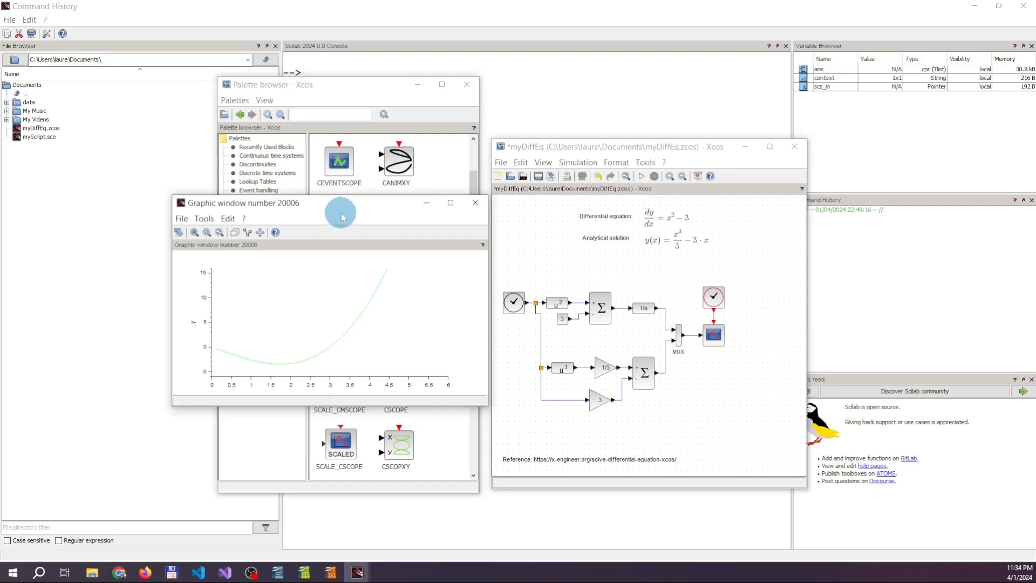